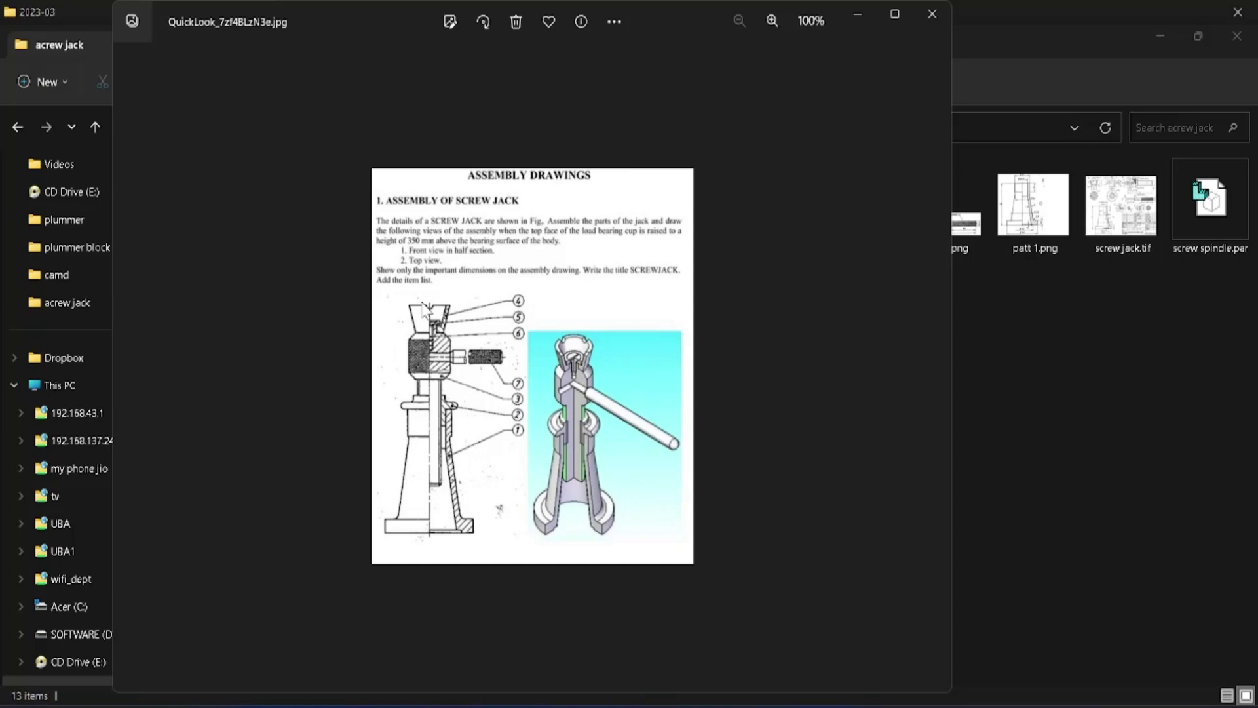
# Review the screw jack assembly drawing, the full details sheet and the individual part drawings, ending on the body drawing
pyautogui.press('Right')
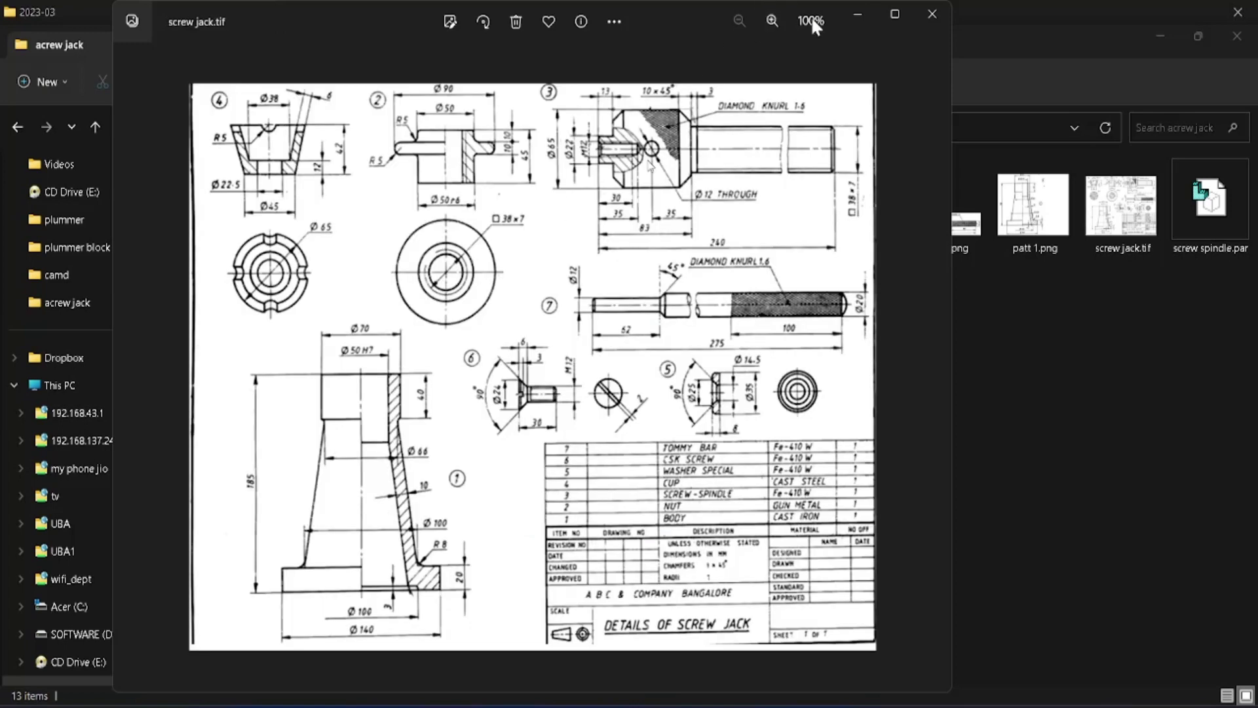
pyautogui.click(891, 24)
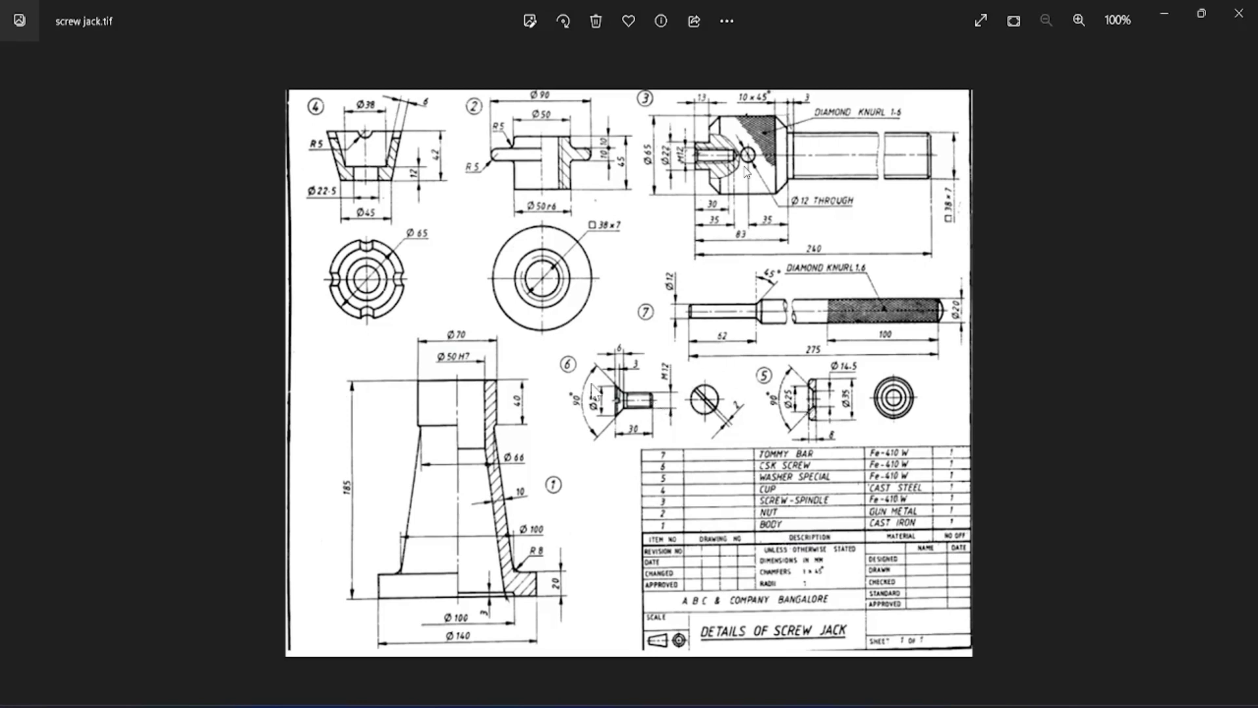
pyautogui.press('Left')
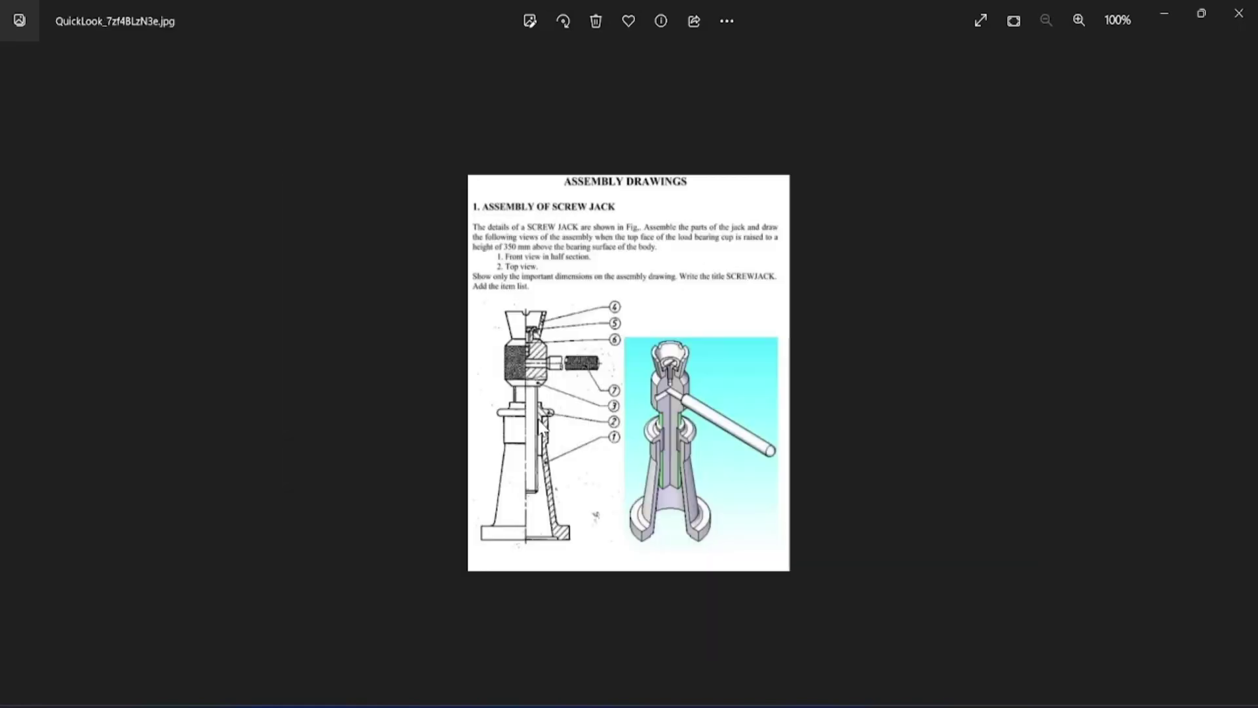
pyautogui.press('Left')
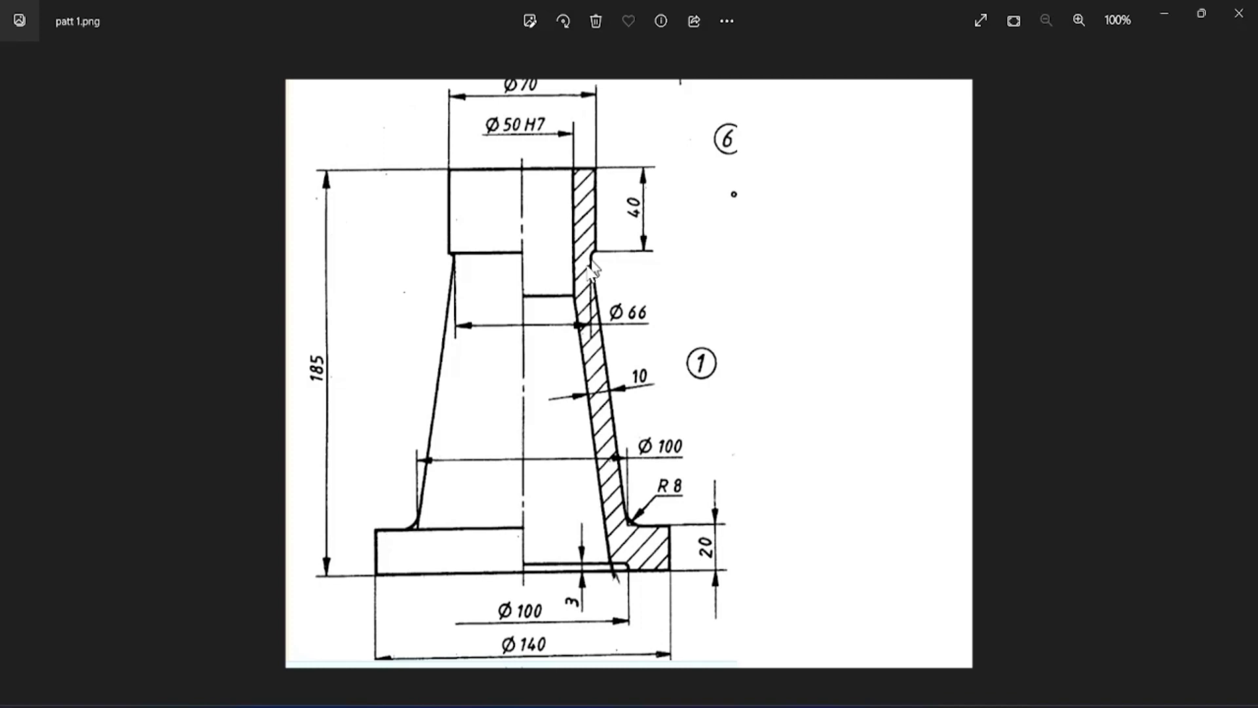
pyautogui.press('Left')
pyautogui.press('Left')
pyautogui.press('Left')
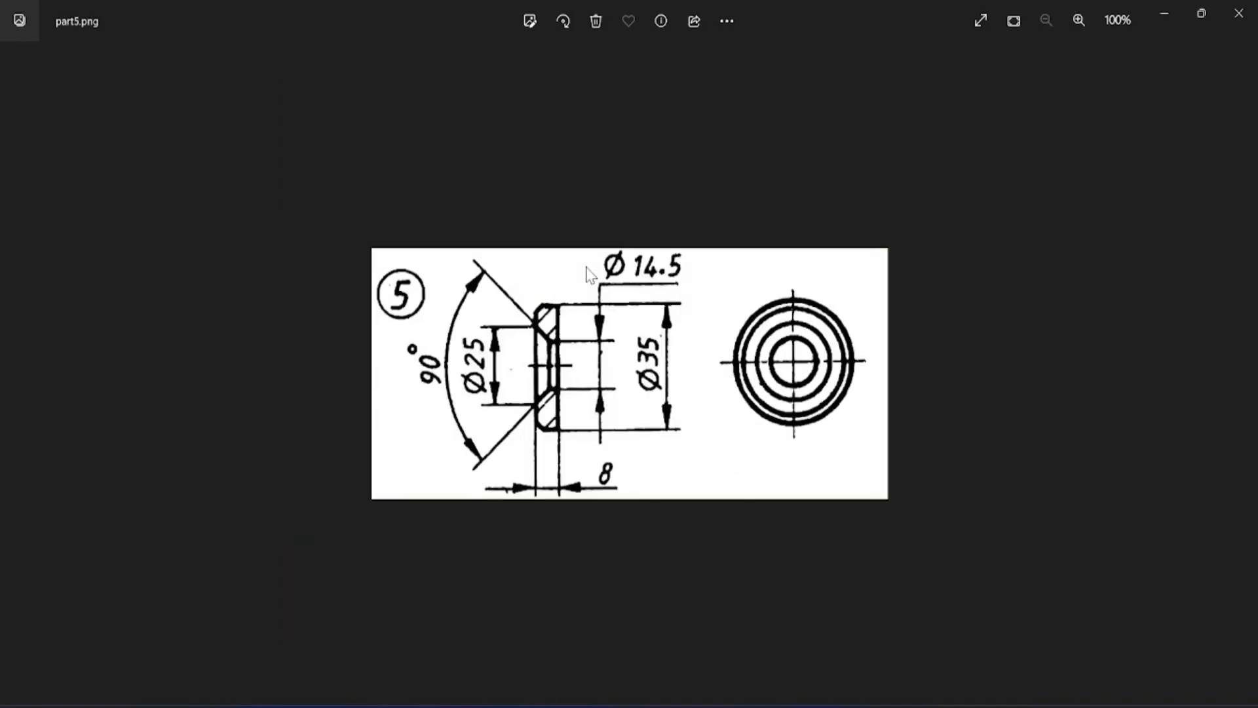
pyautogui.press('Left')
pyautogui.press('Right')
pyautogui.press('Right')
pyautogui.press('Right')
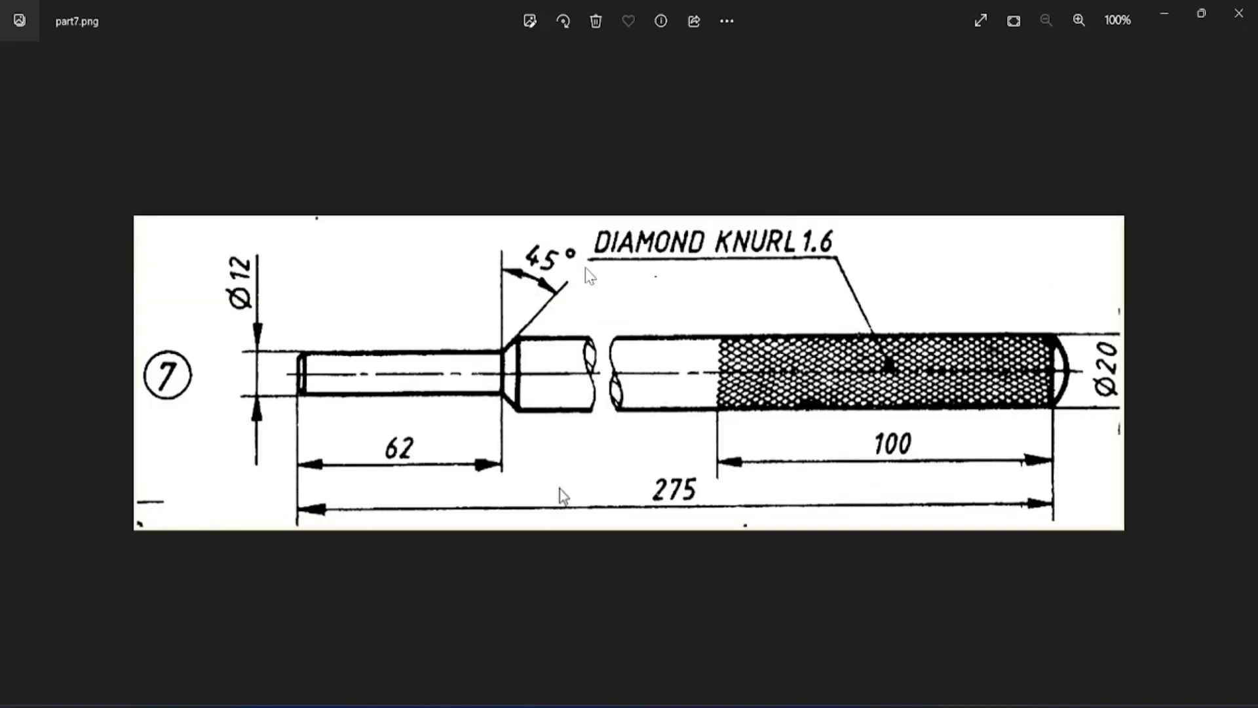
pyautogui.press('Right')
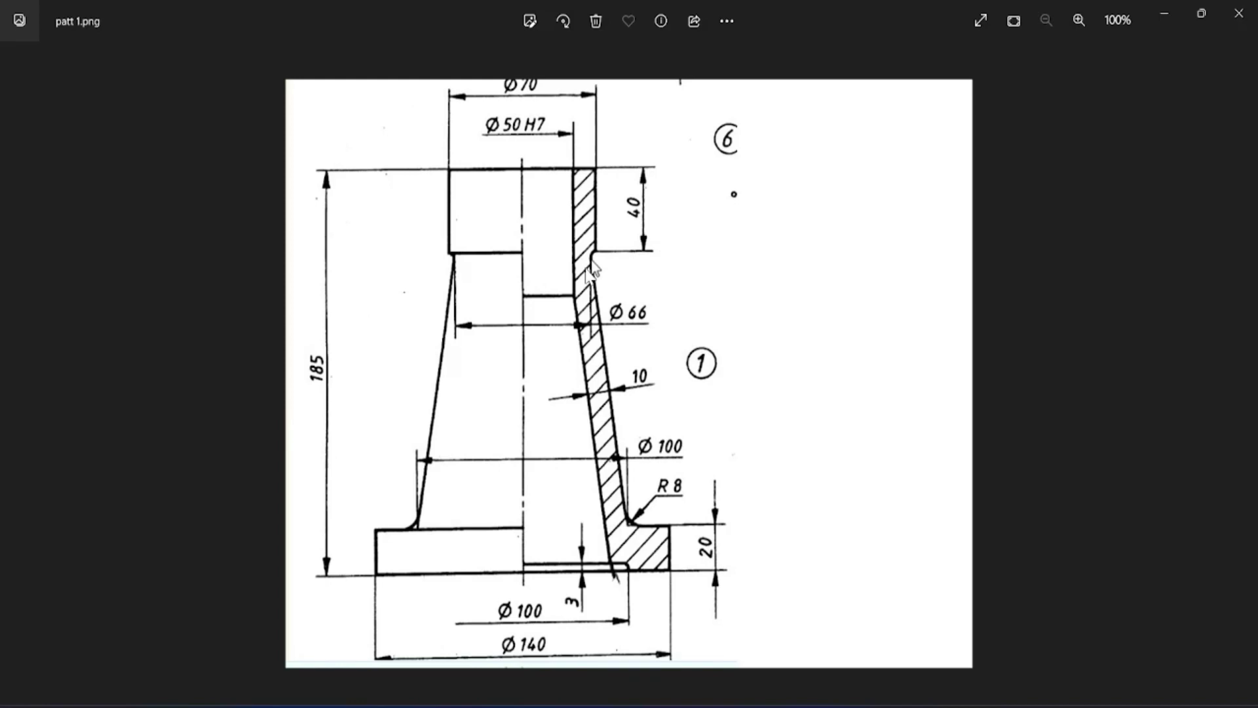
# Compare the dimensioned drawing of the screw jack body with the reference sketch of its half profile
pyautogui.hotkey('alt', 'Tab')
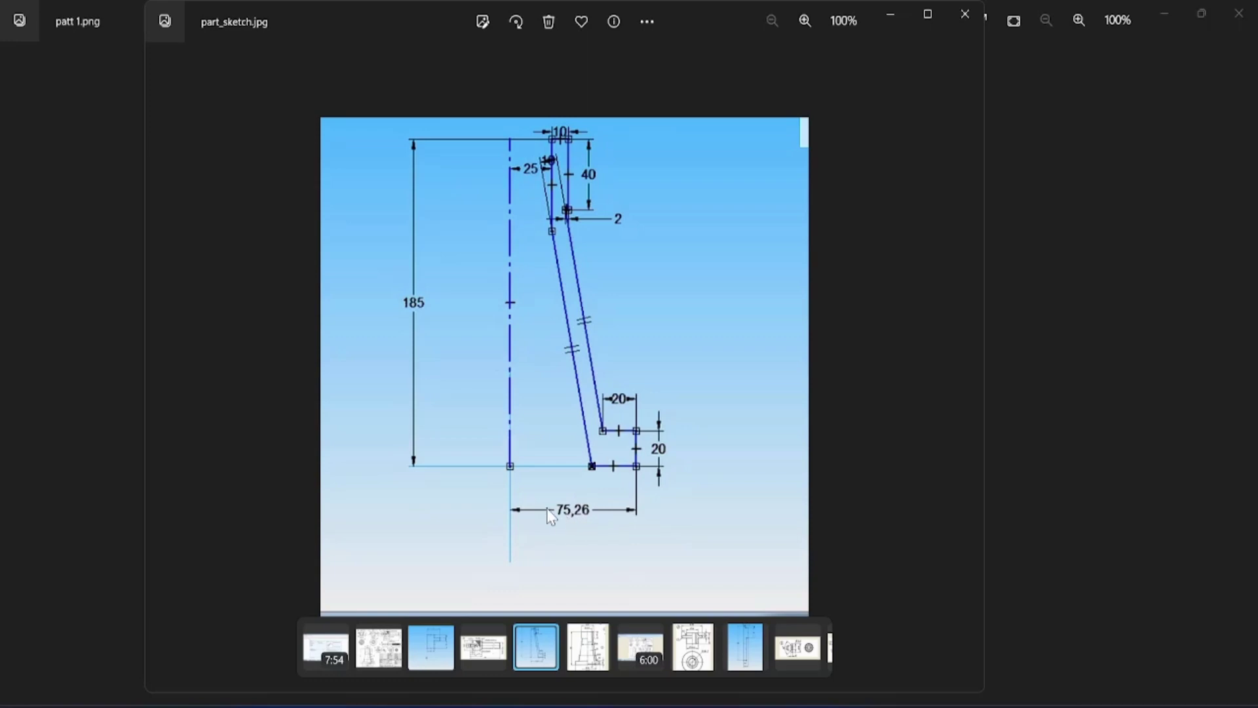
pyautogui.press('Right')
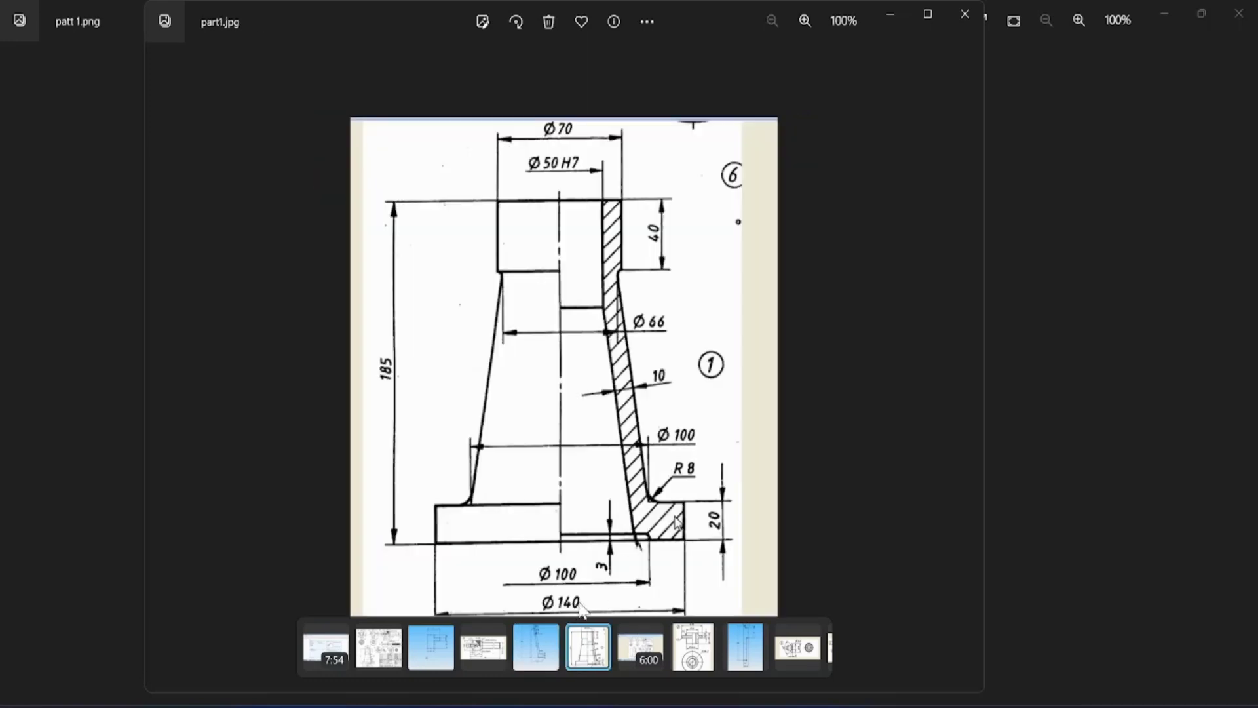
pyautogui.press('Left')
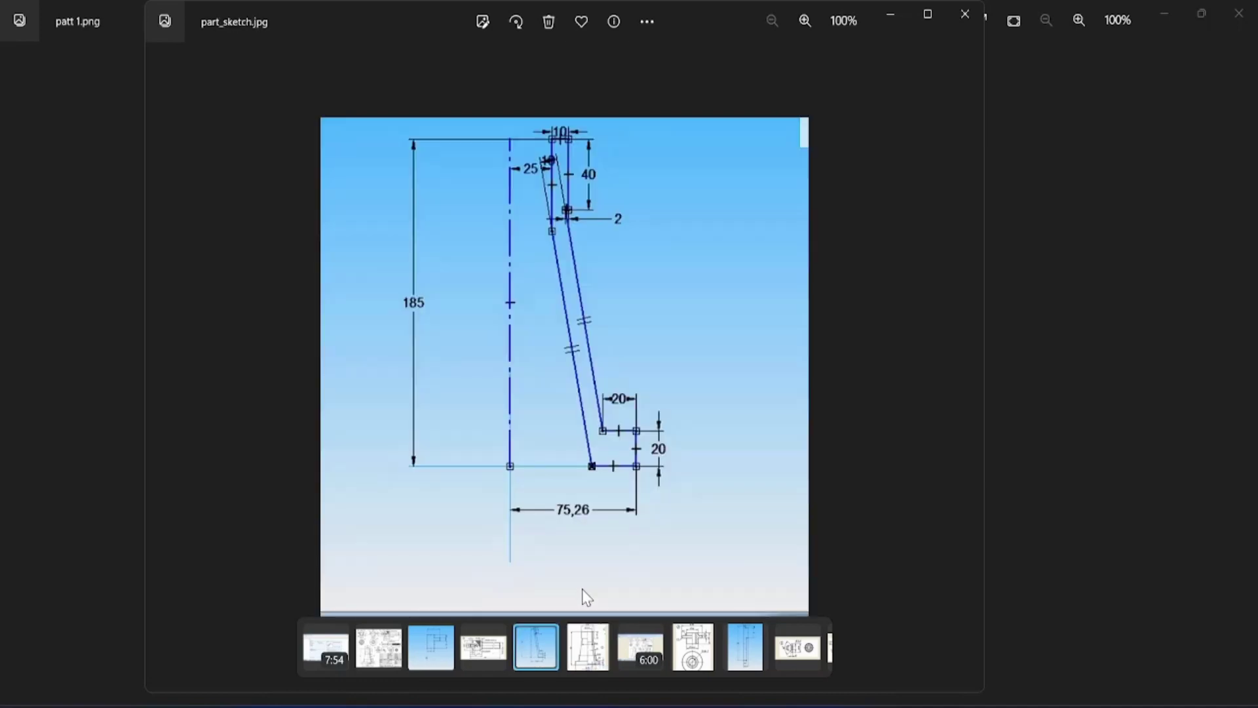
pyautogui.press('Right')
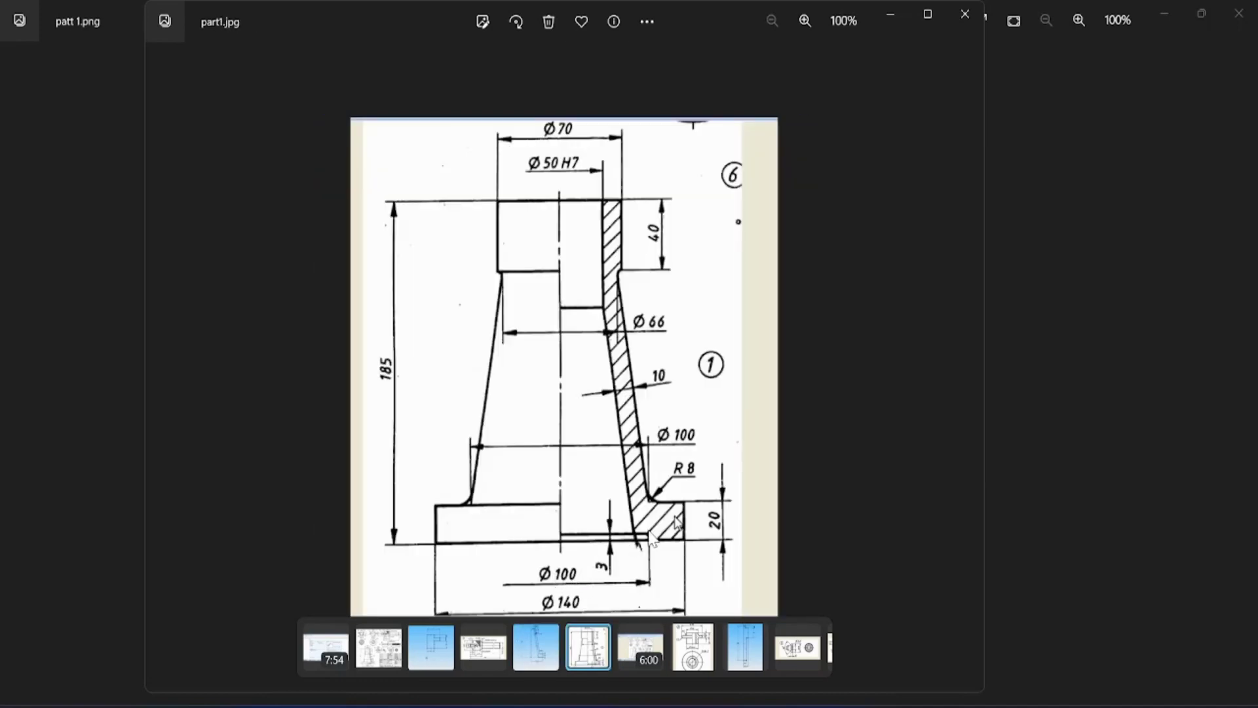
pyautogui.press('Right')
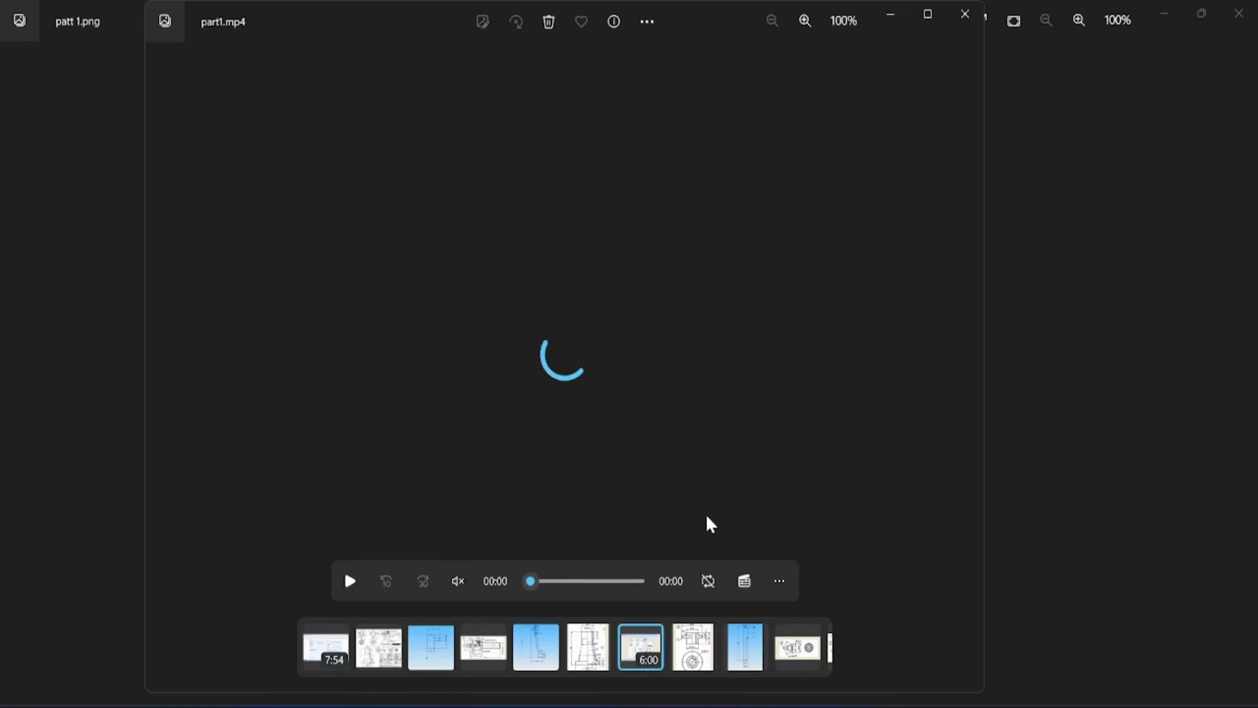
pyautogui.press('Left')
pyautogui.press('Right')
pyautogui.press('Left')
pyautogui.press('Left')
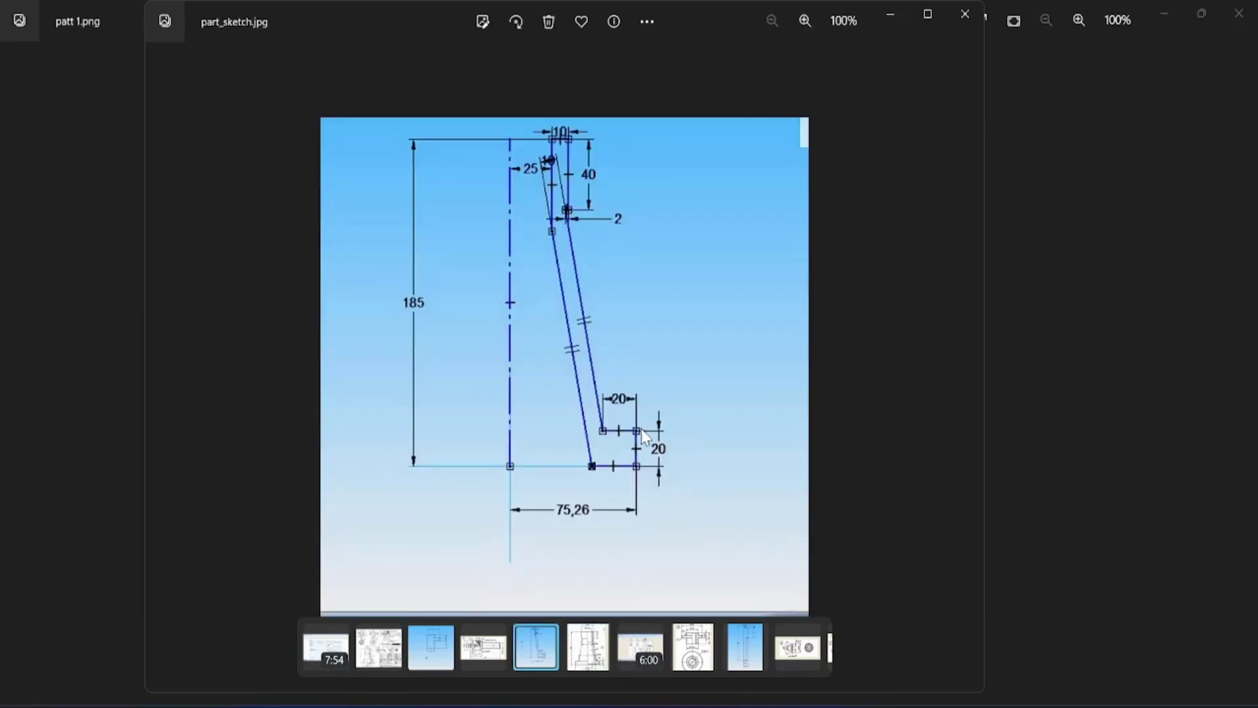
pyautogui.press('Right')
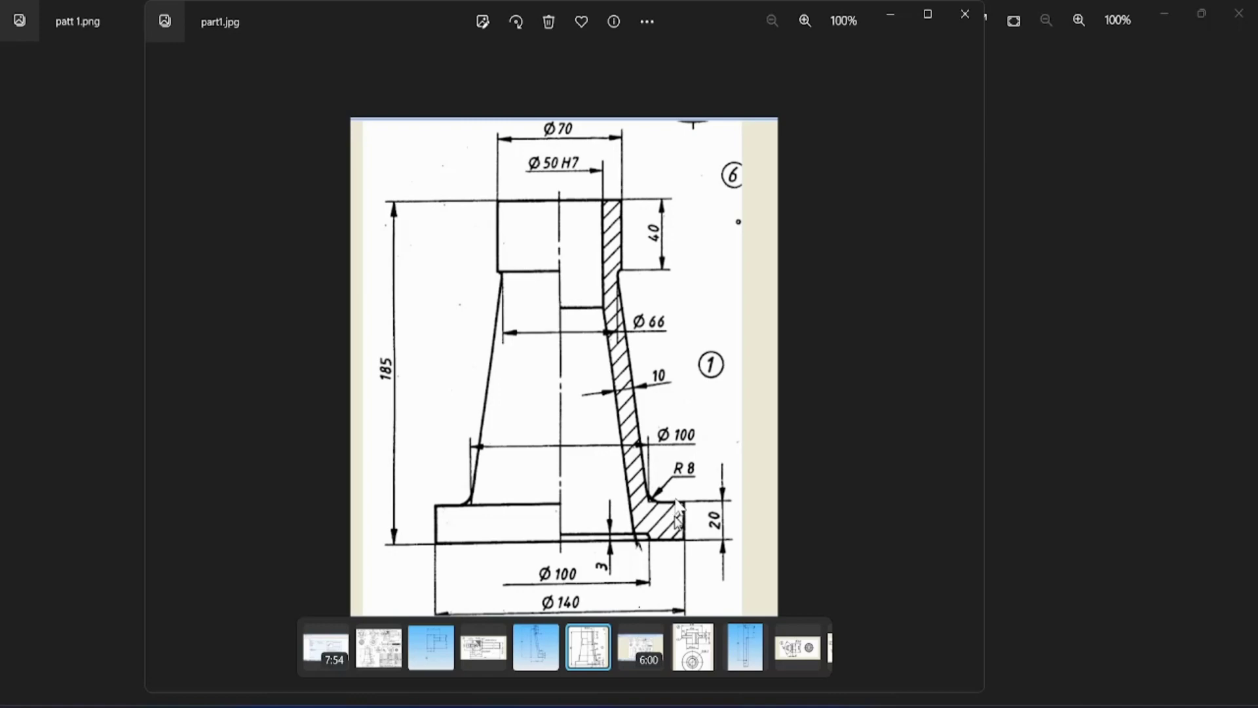
pyautogui.press('Left')
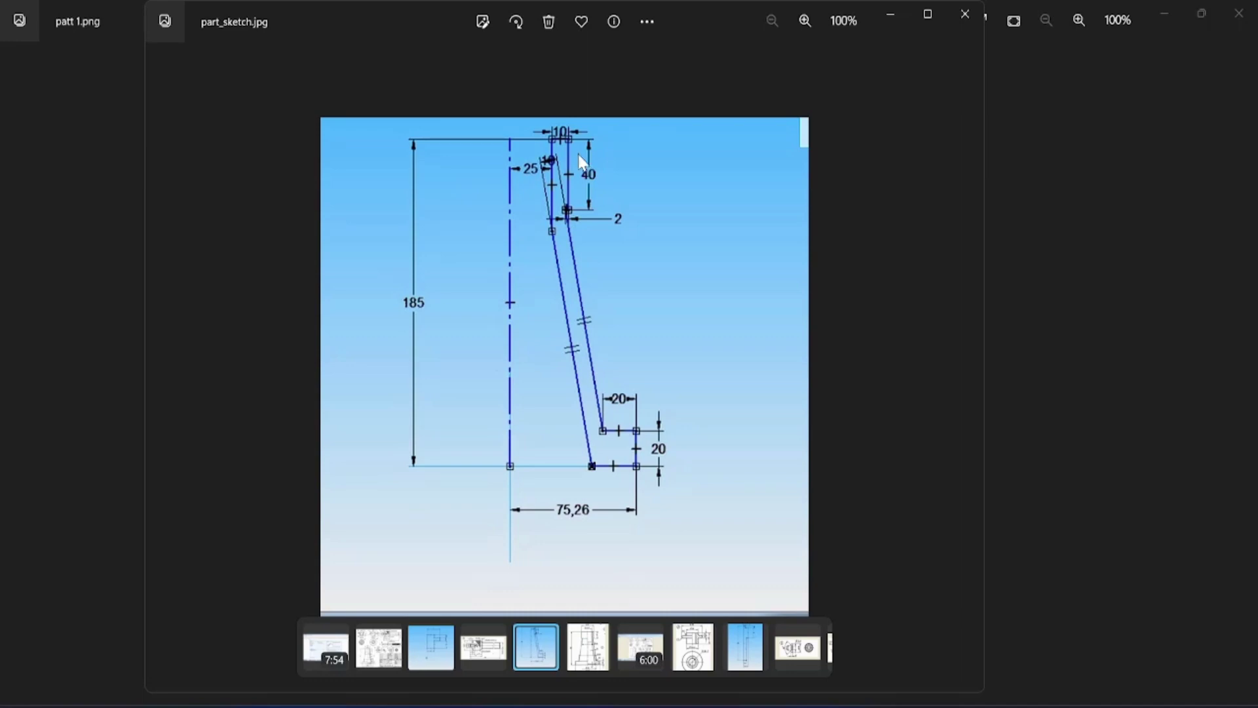
pyautogui.press('Left')
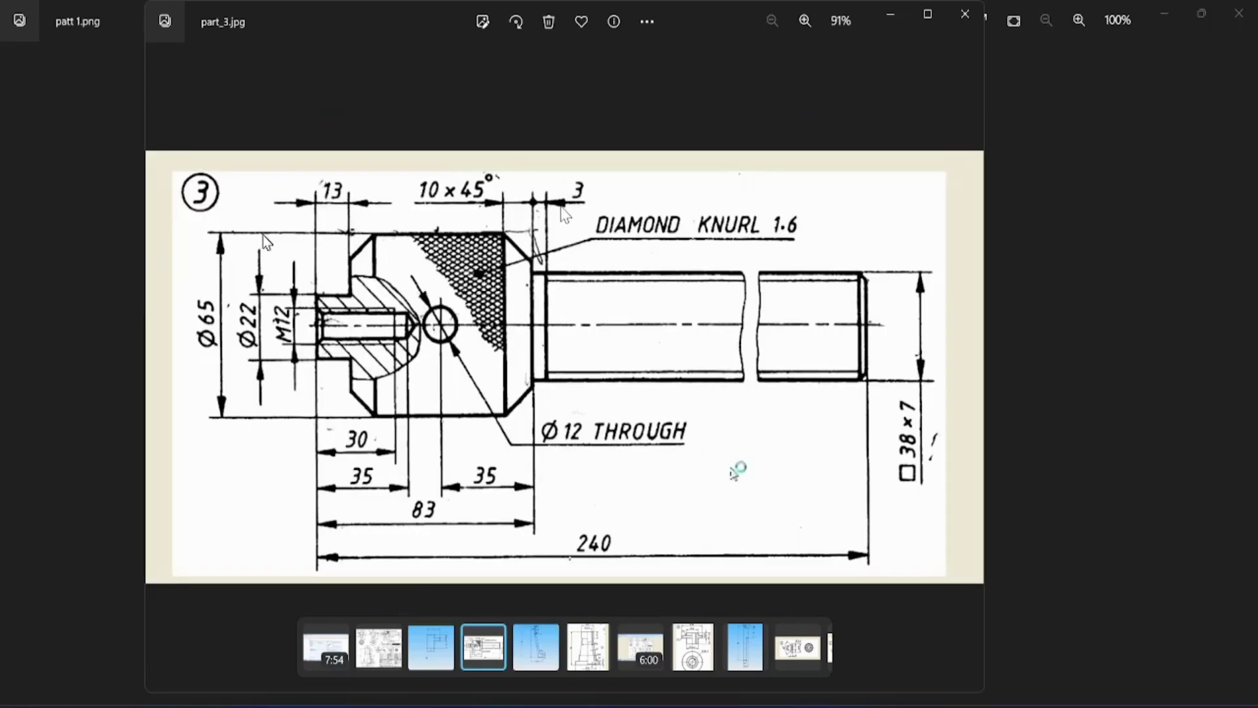
pyautogui.press('Right')
pyautogui.press('Right')
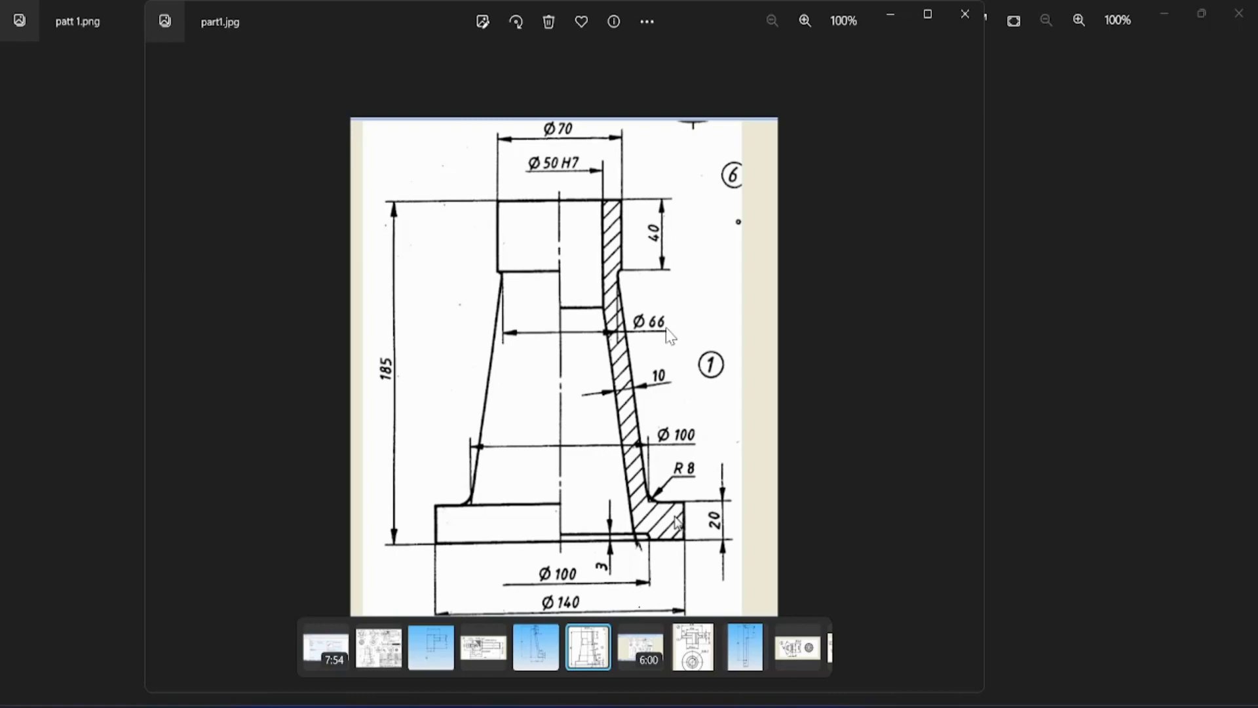
pyautogui.press('Left')
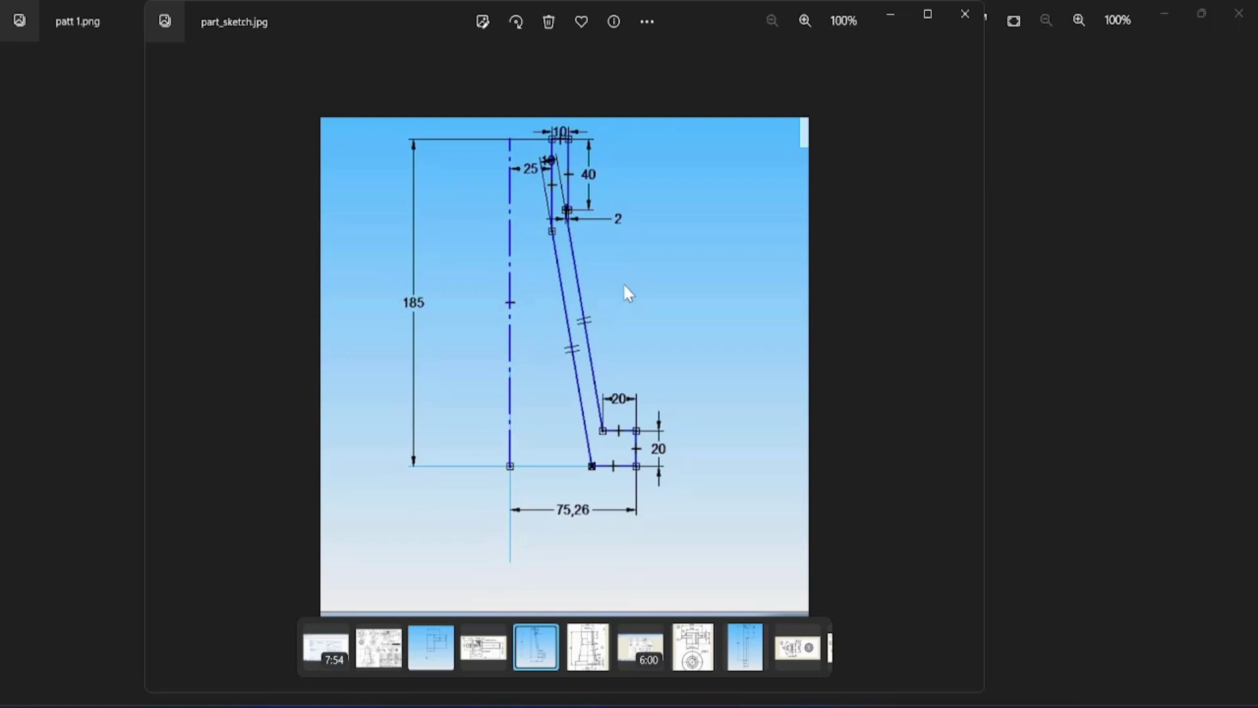
pyautogui.press('Right')
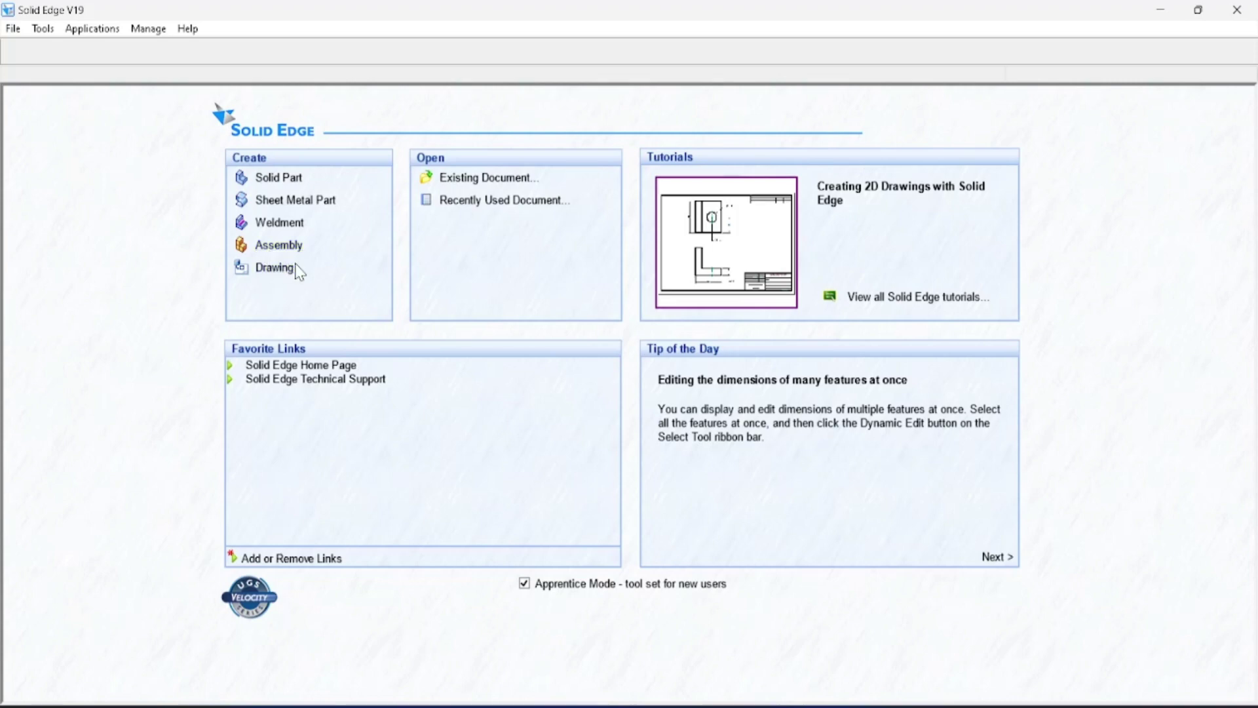
# In Solid Edge, create a new solid part and start a revolved protrusion profile on the front (xz) plane
pyautogui.click(298, 185)
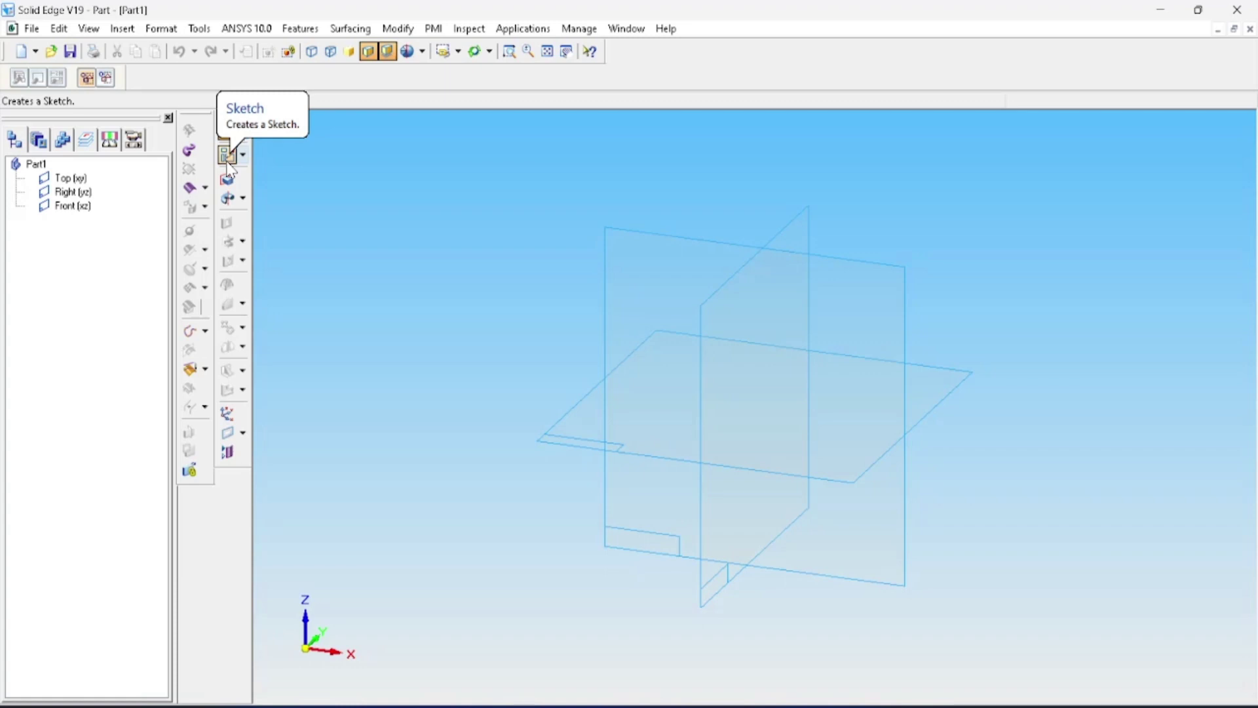
pyautogui.click(235, 200)
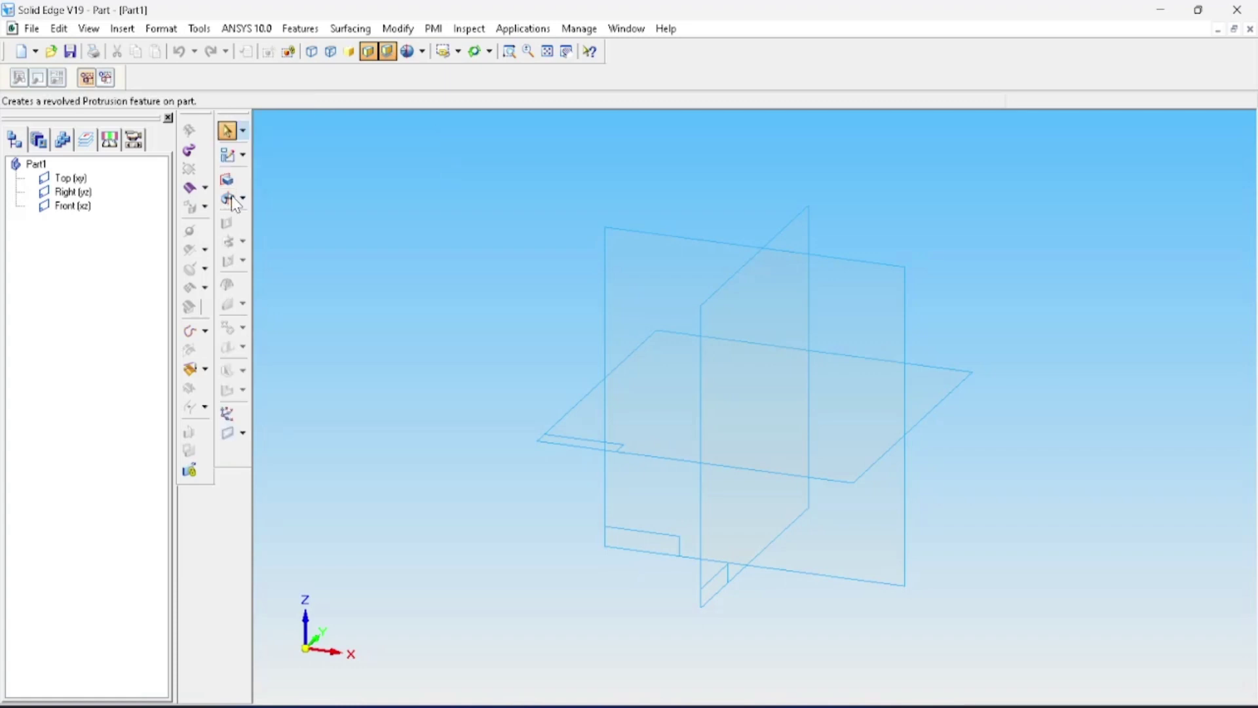
pyautogui.click(637, 266)
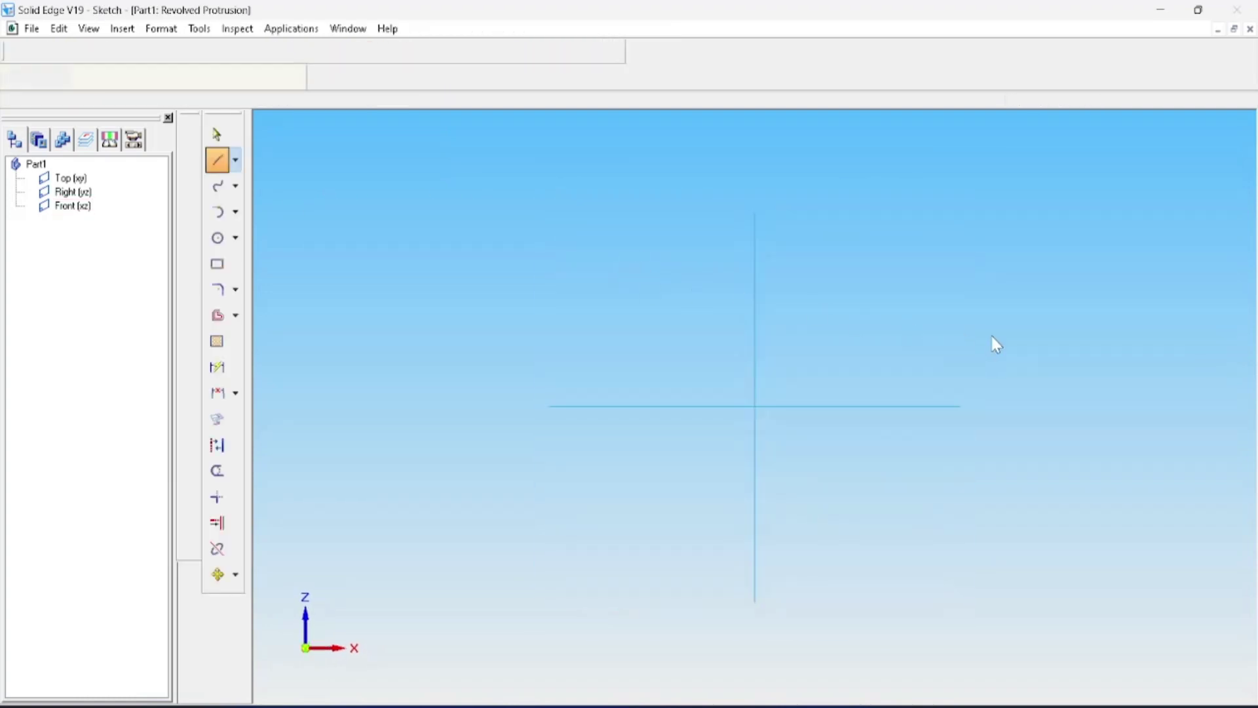
pyautogui.click(920, 503)
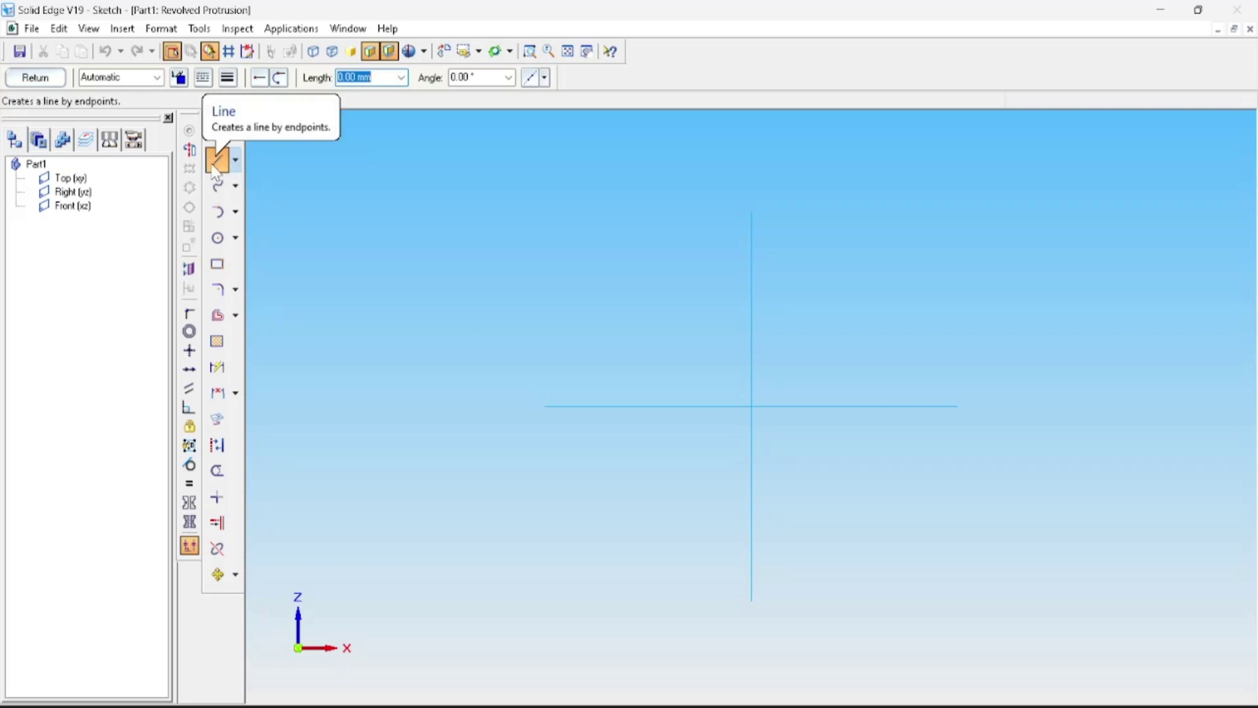
# Sketch the body's stepped base flange on the horizontal axis, followed by a slanted outer wall line about 39 mm long
pyautogui.click(797, 406)
pyautogui.click(881, 407)
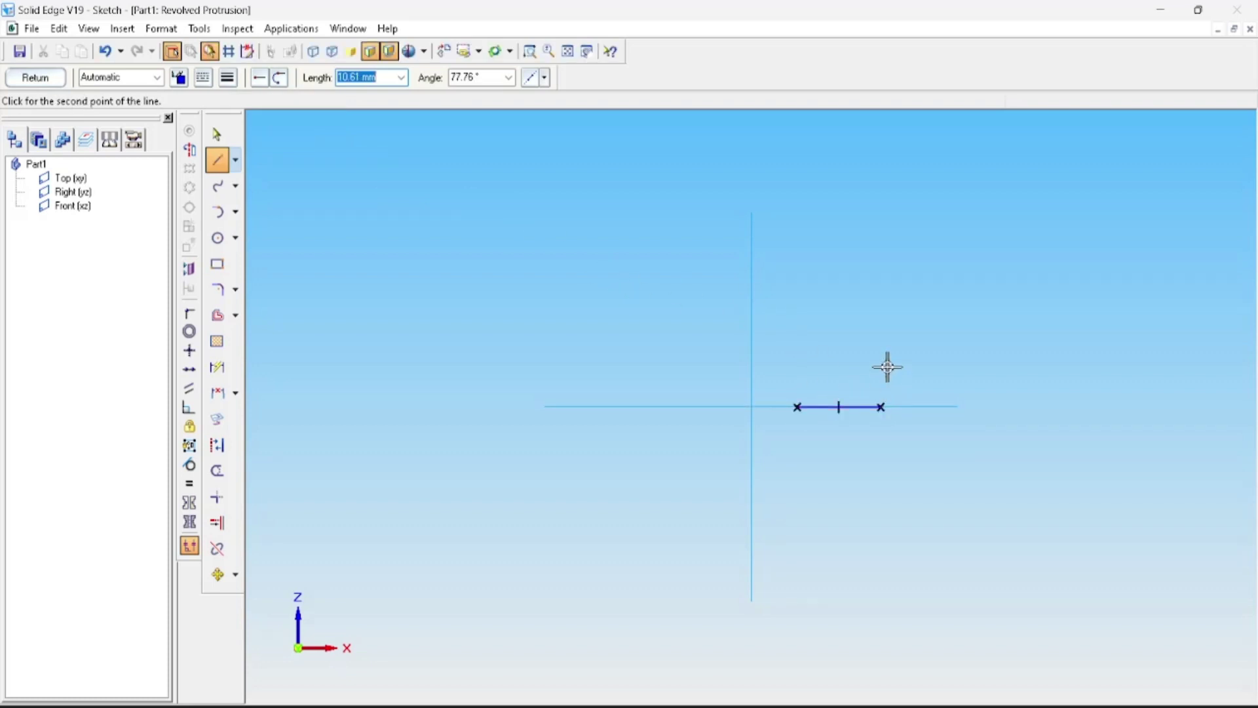
pyautogui.click(880, 362)
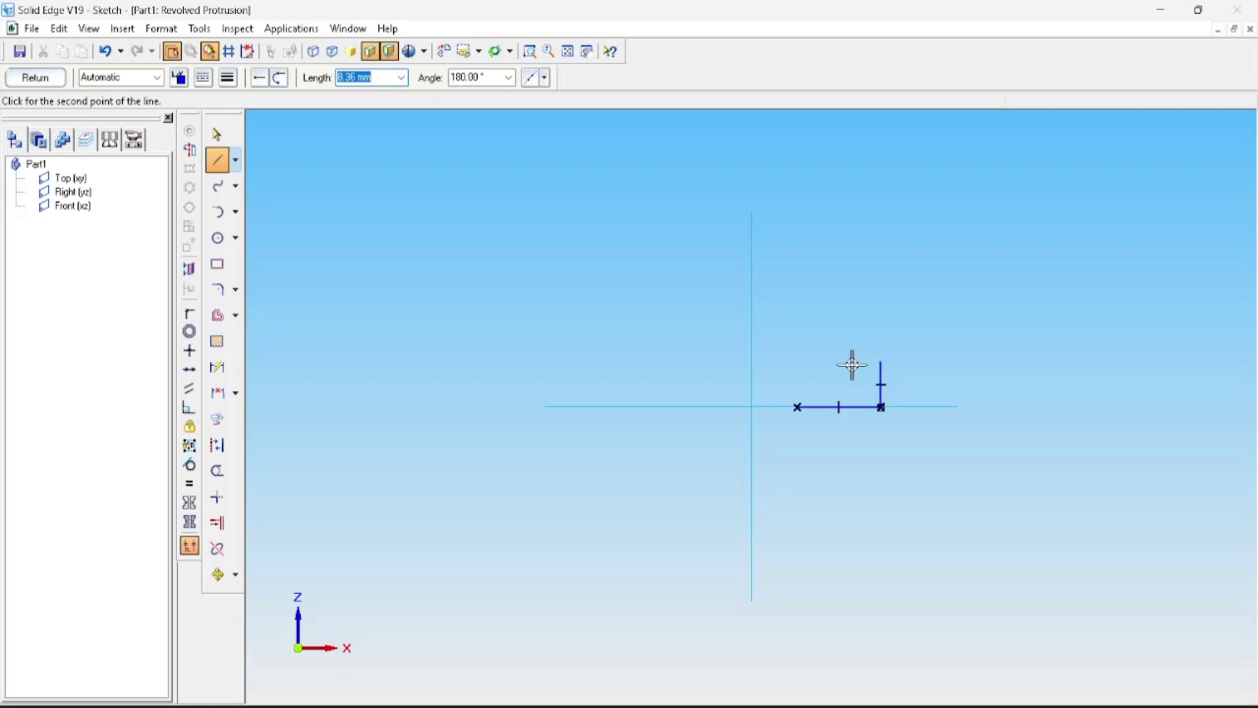
pyautogui.click(844, 362)
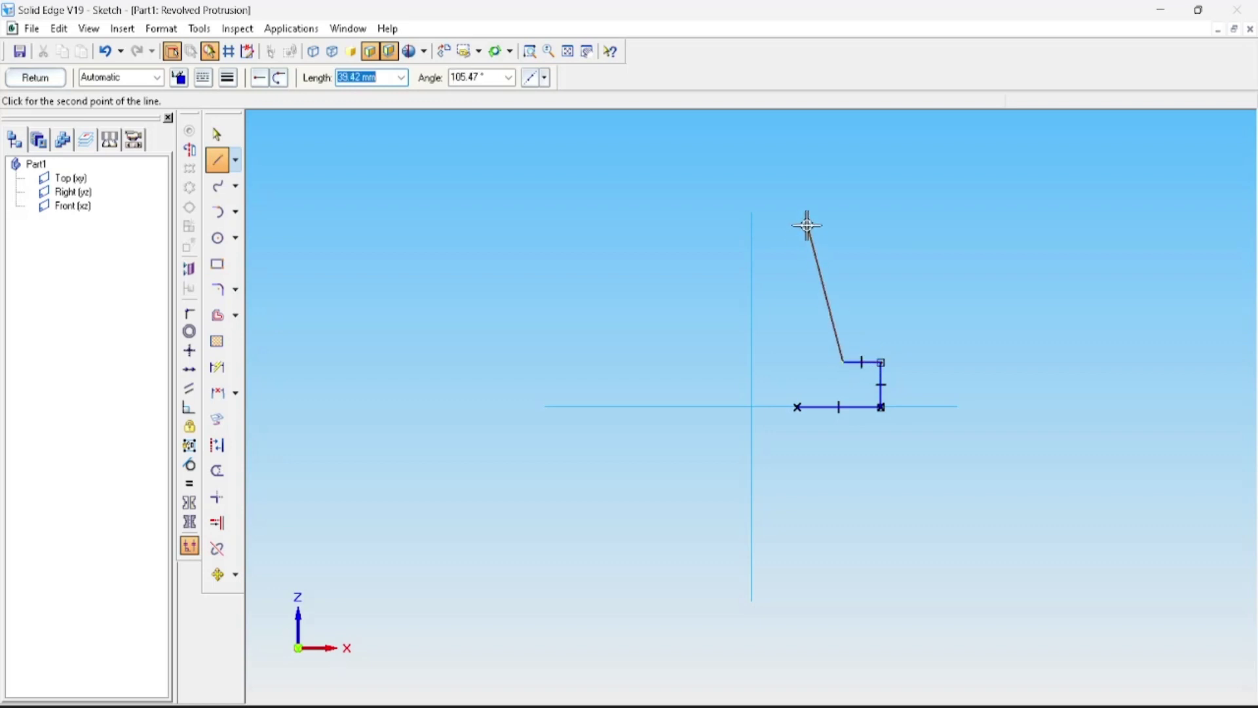
pyautogui.click(808, 224)
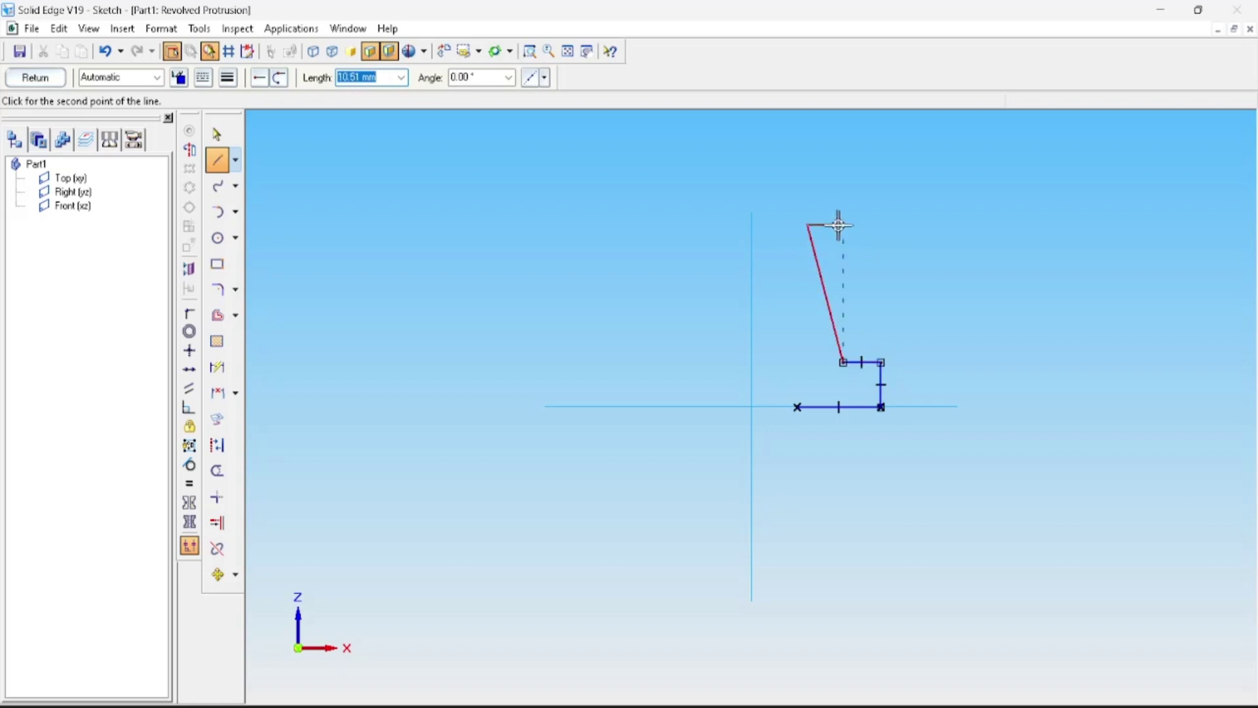
# Sketch the upper collar with an inner vertical edge about 27 mm long and a slanted inner wall about 48 mm long down to the base line
pyautogui.press('BackSpace')
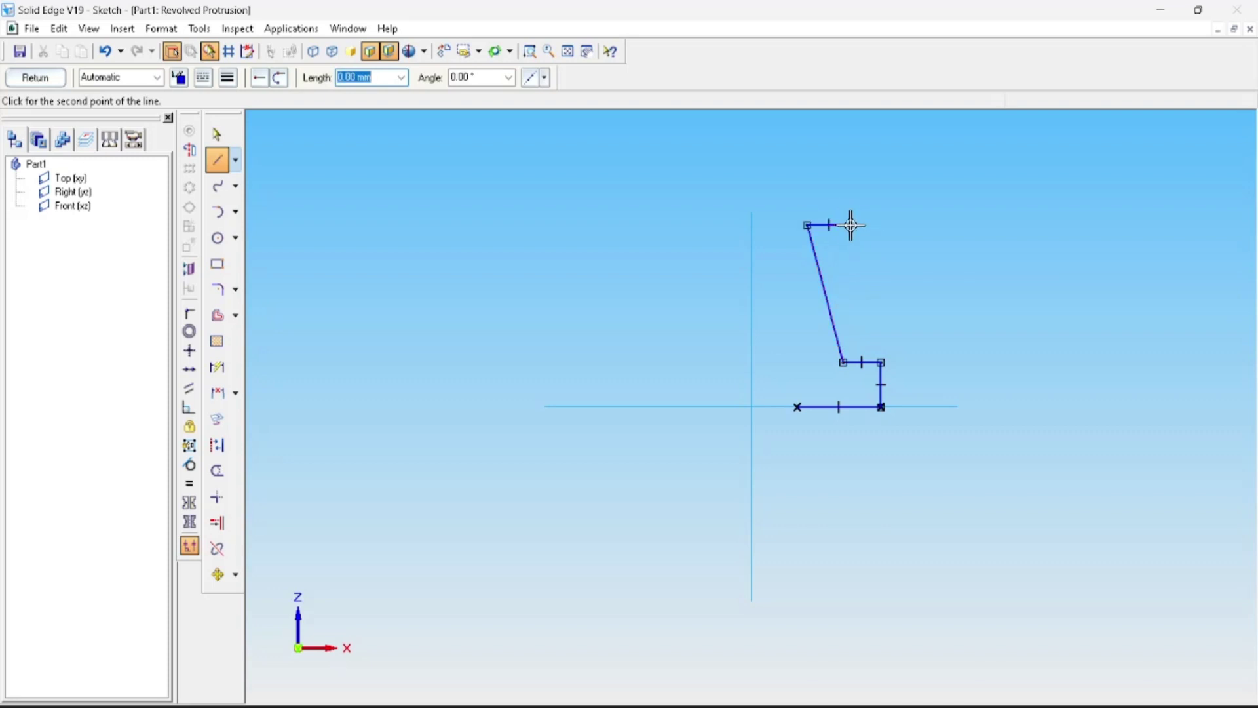
pyautogui.click(851, 225)
pyautogui.click(851, 143)
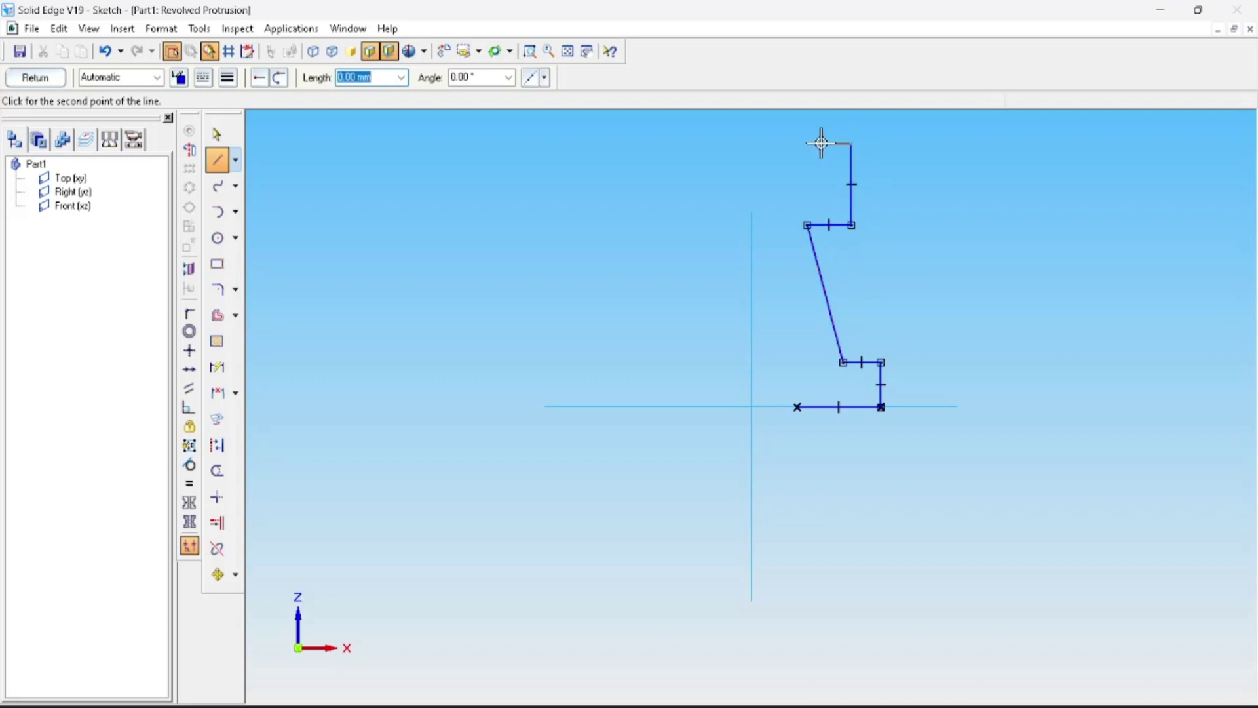
pyautogui.click(766, 143)
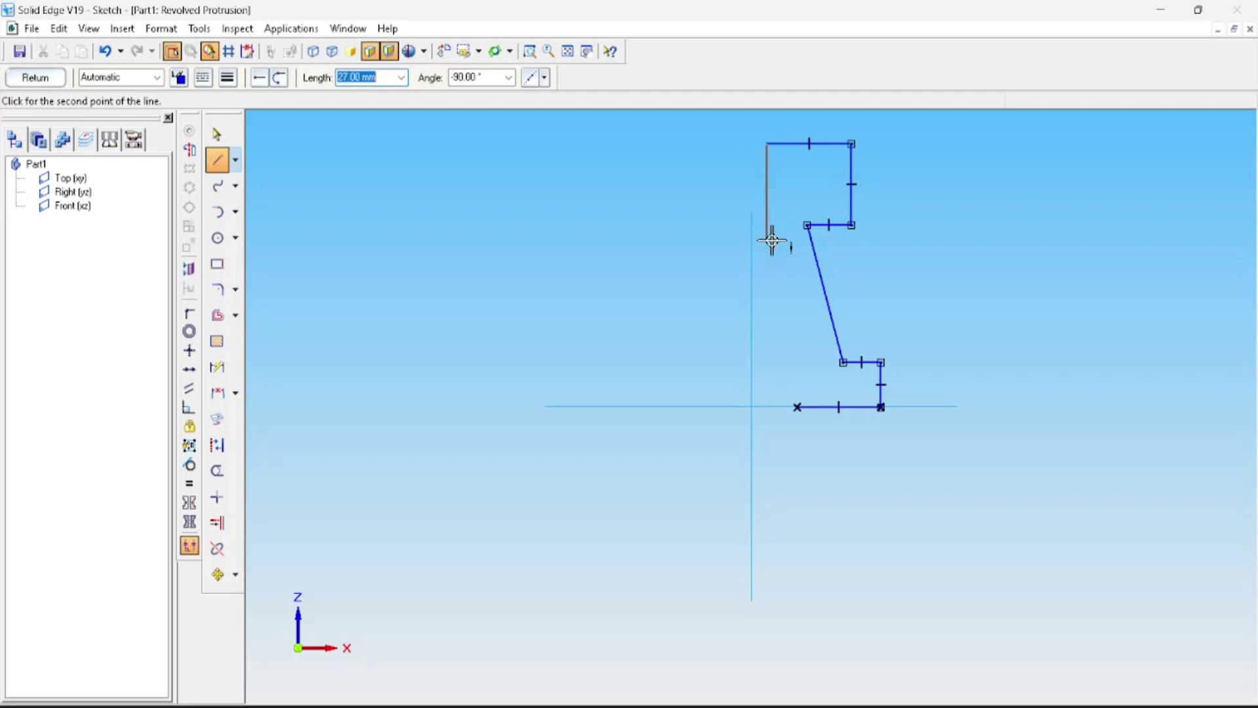
pyautogui.click(769, 240)
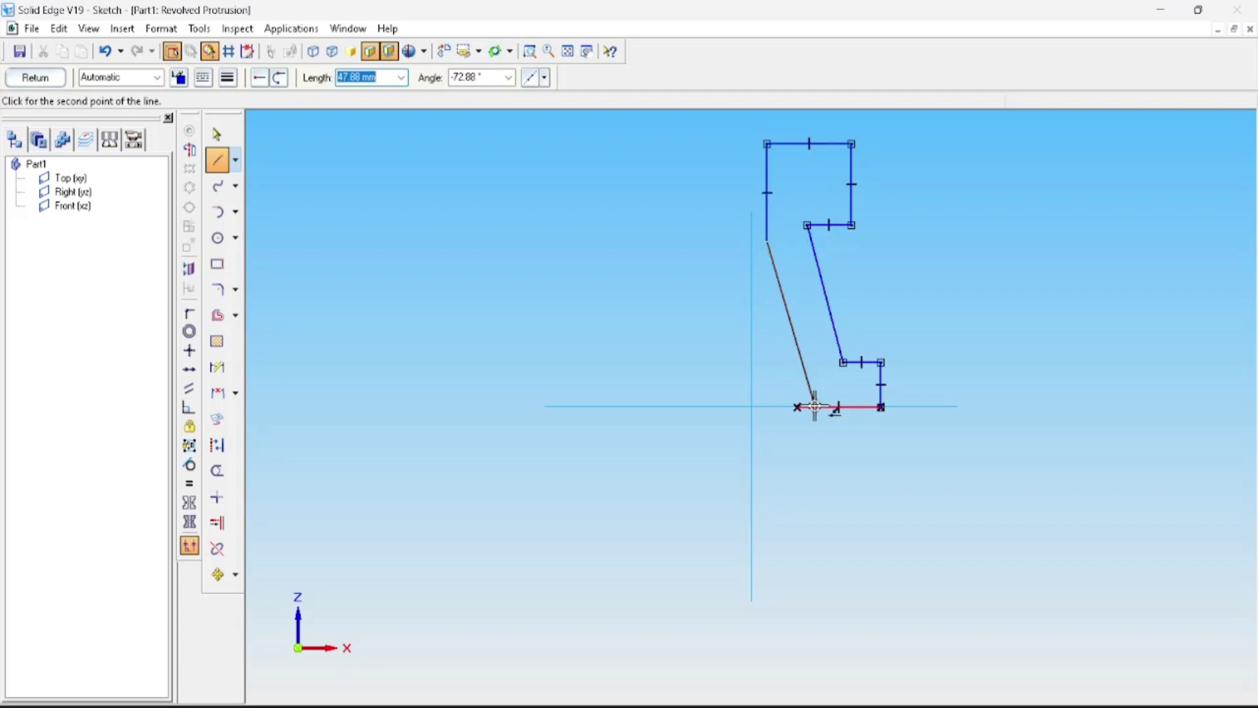
pyautogui.click(815, 406)
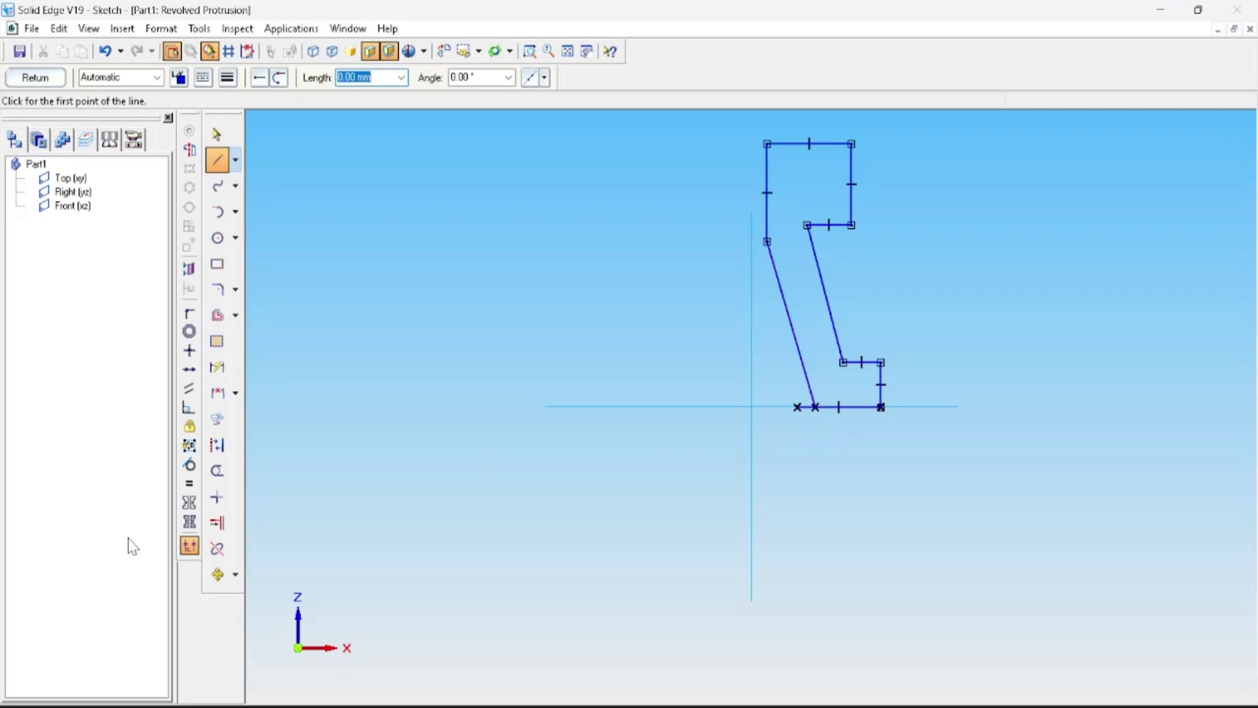
# Trim the excess base line segment that extends inward past the slanted inner wall
pyautogui.click(217, 470)
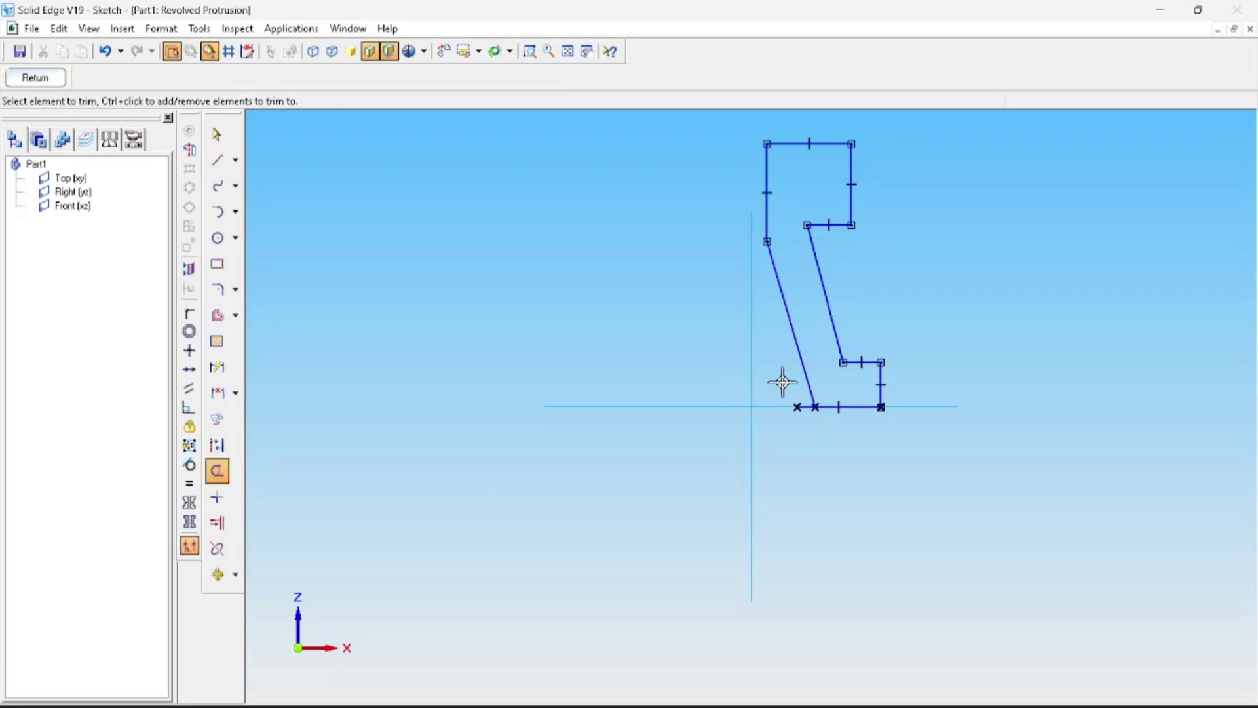
pyautogui.moveTo(785, 382); pyautogui.dragTo(809, 421)
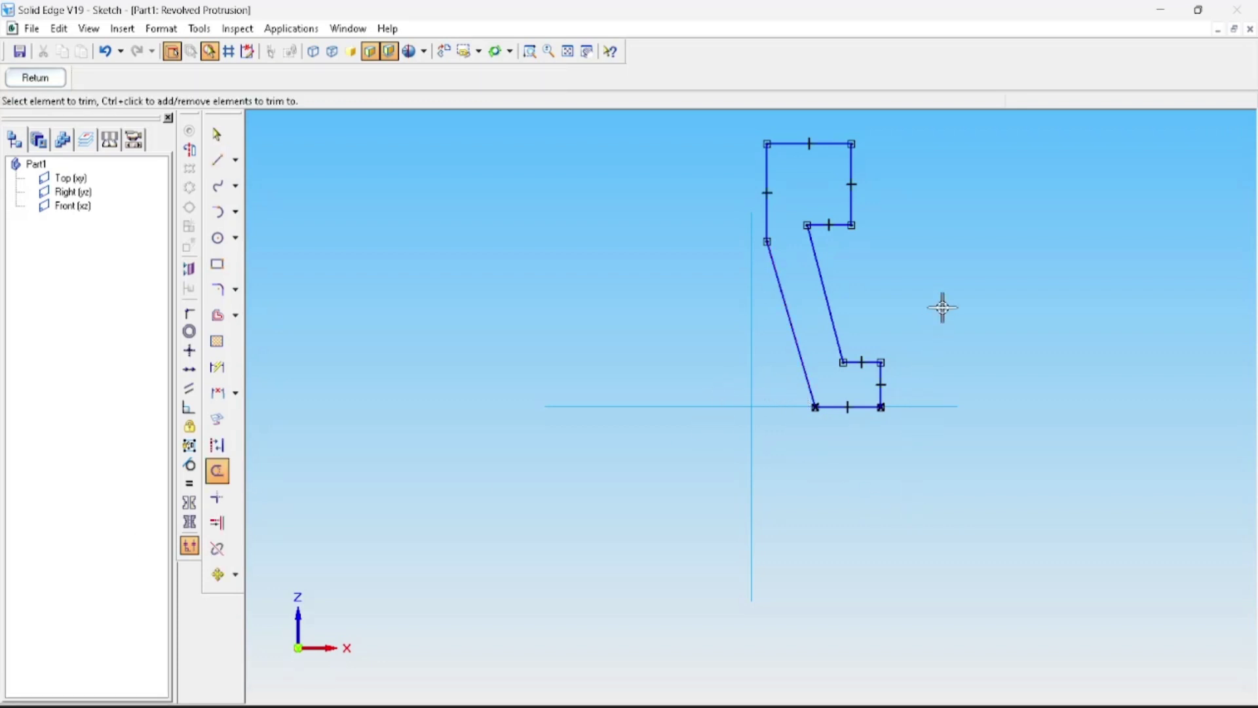
pyautogui.scroll(1, 942, 308)
pyautogui.scroll(-2, 950, 337)
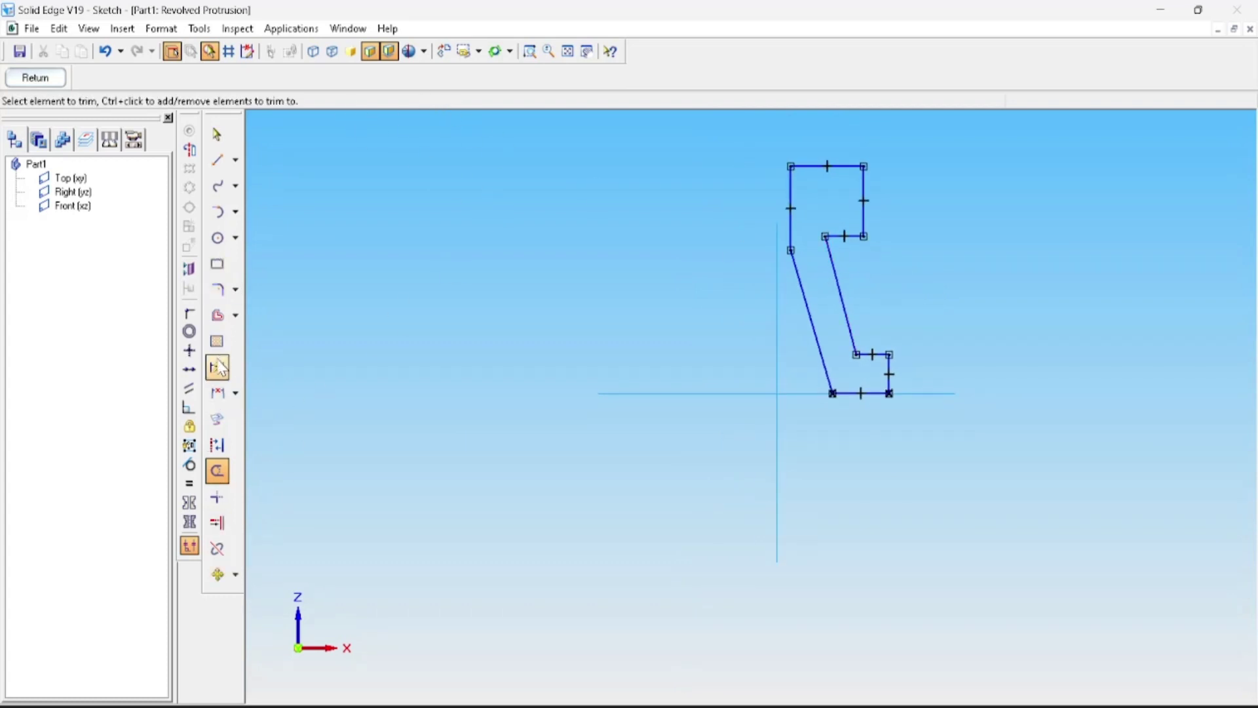
pyautogui.click(217, 367)
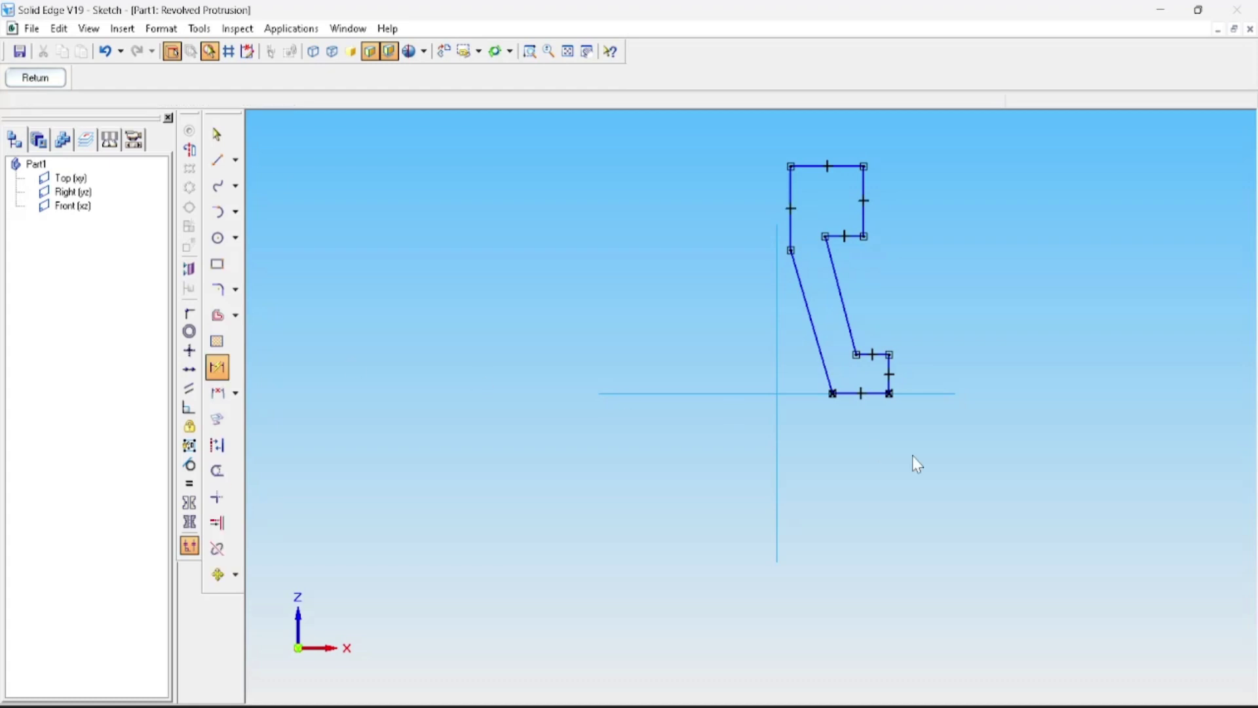
pyautogui.click(778, 468)
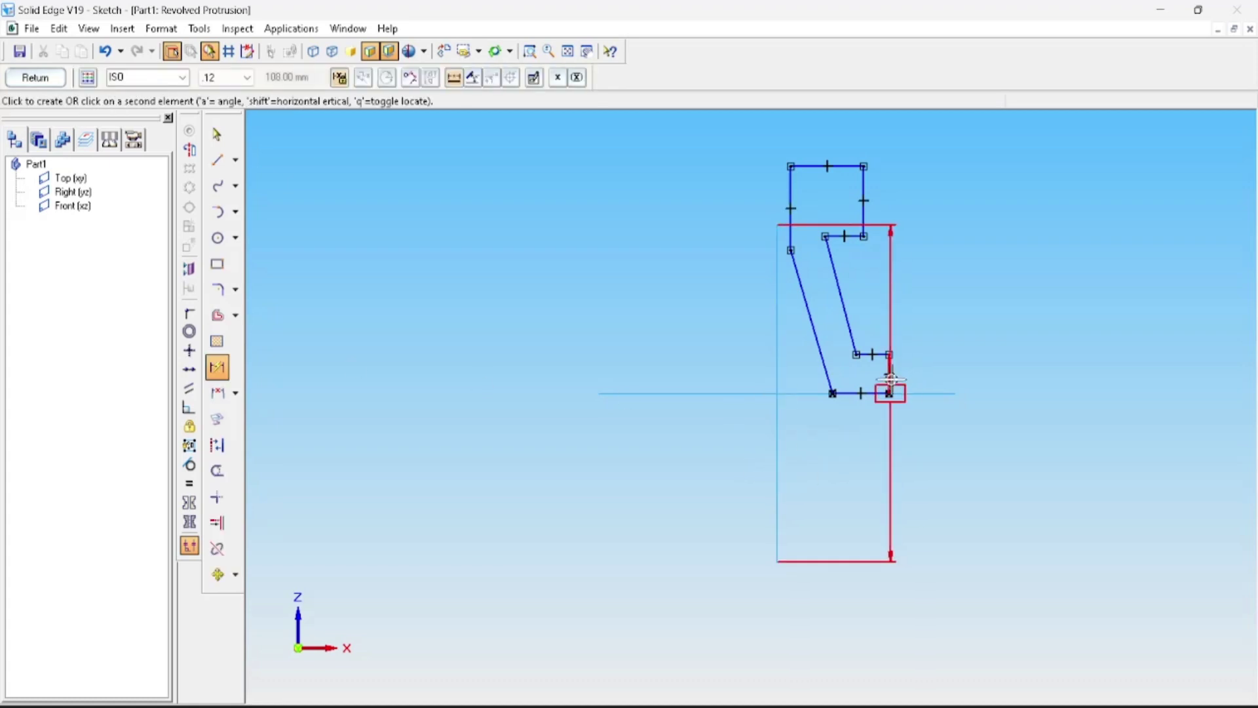
pyautogui.click(891, 380)
pyautogui.click(886, 466)
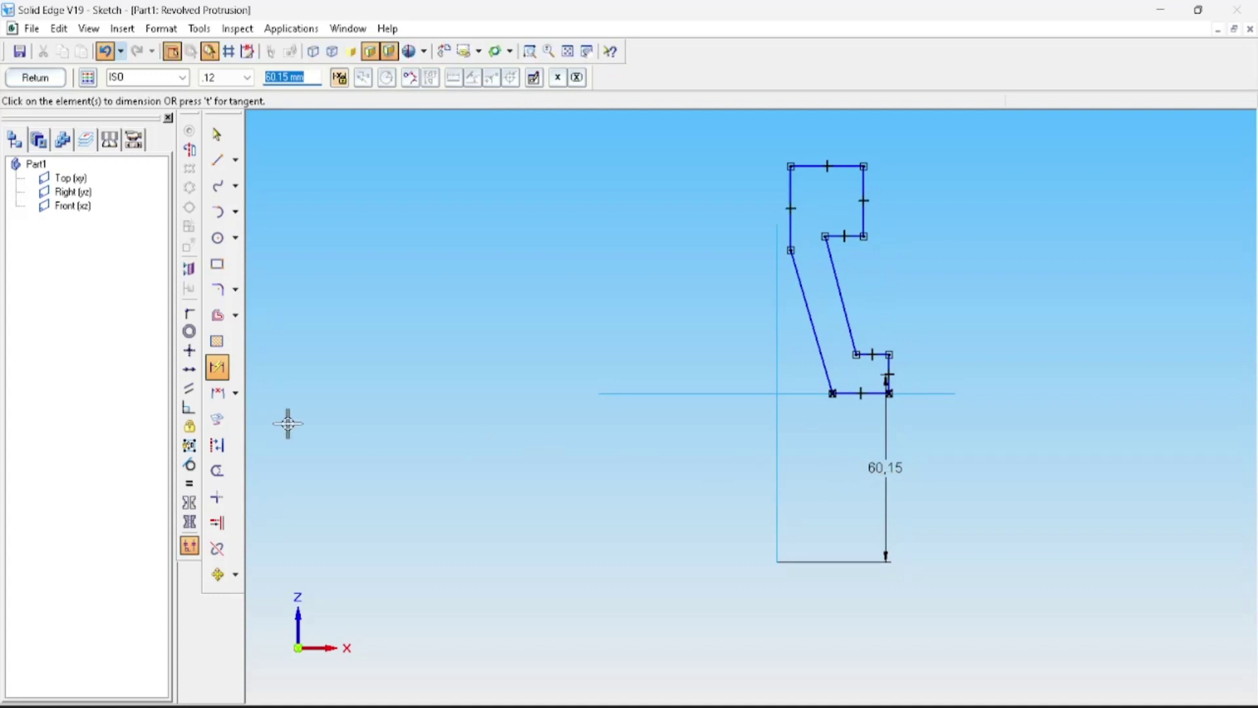
pyautogui.hotkey('ctrl', 'z')
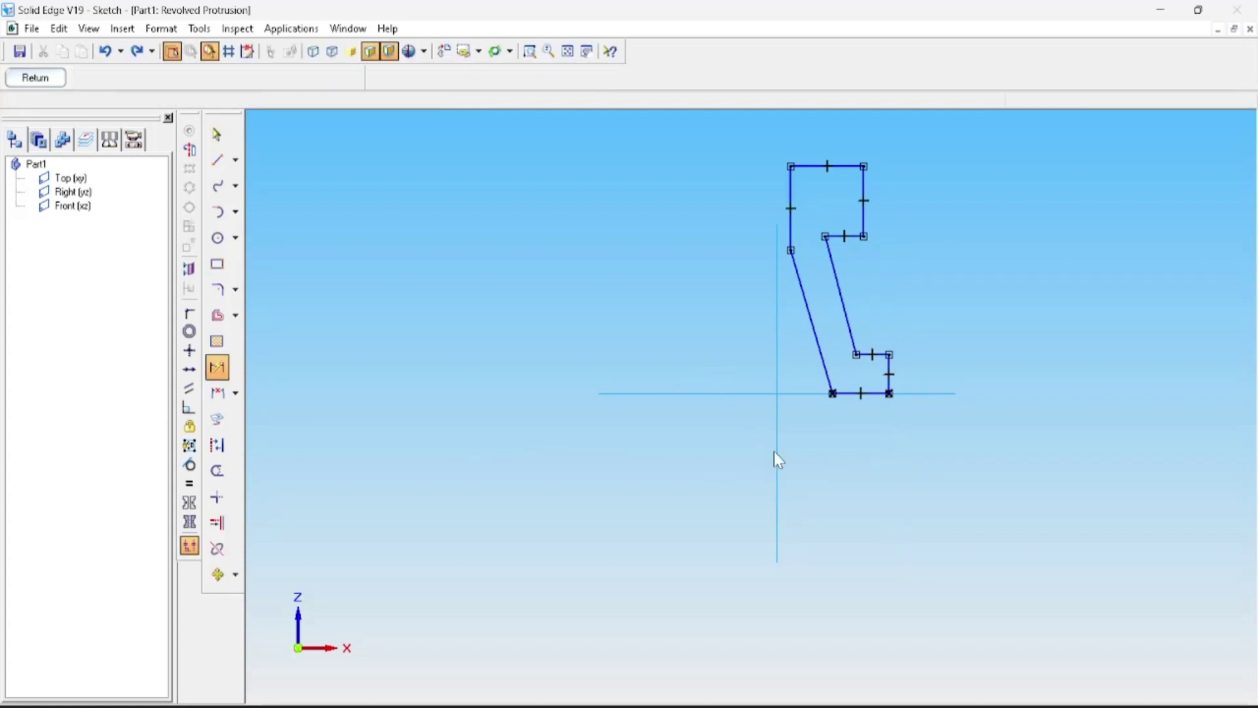
# Dimension the base flange's outer lower corner at 70 mm horizontally from the vertical axis
pyautogui.click(777, 470)
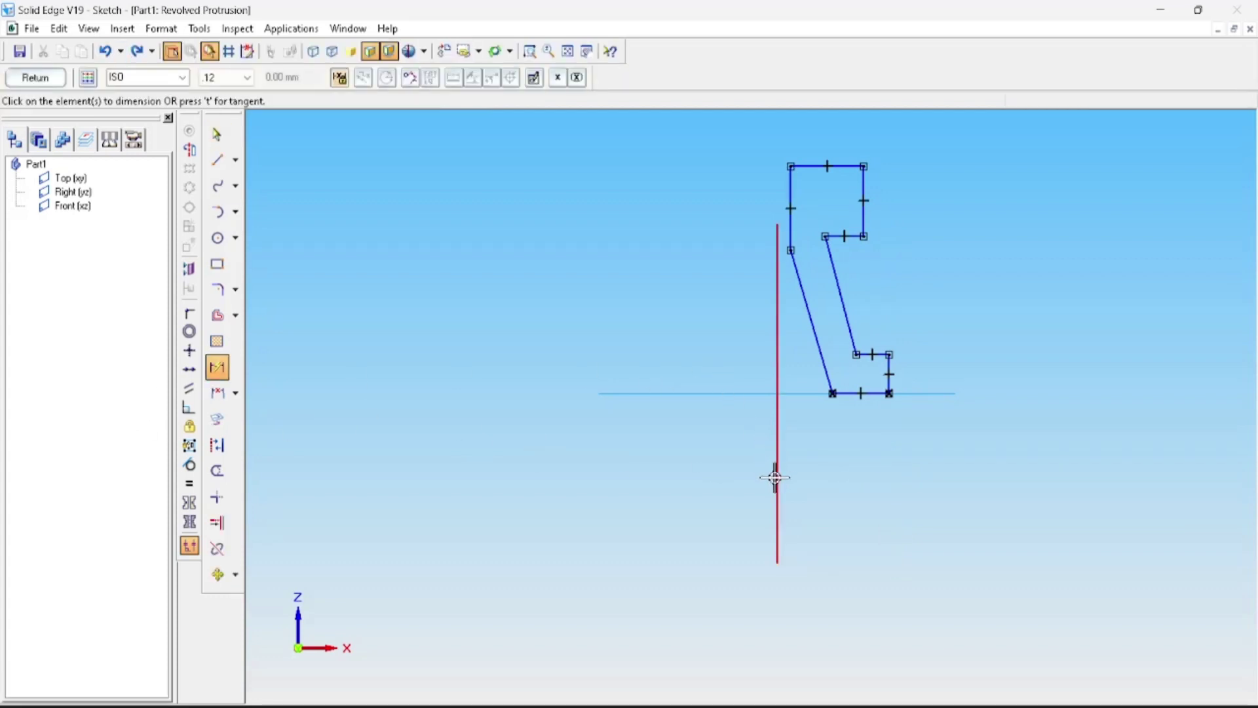
pyautogui.click(886, 393)
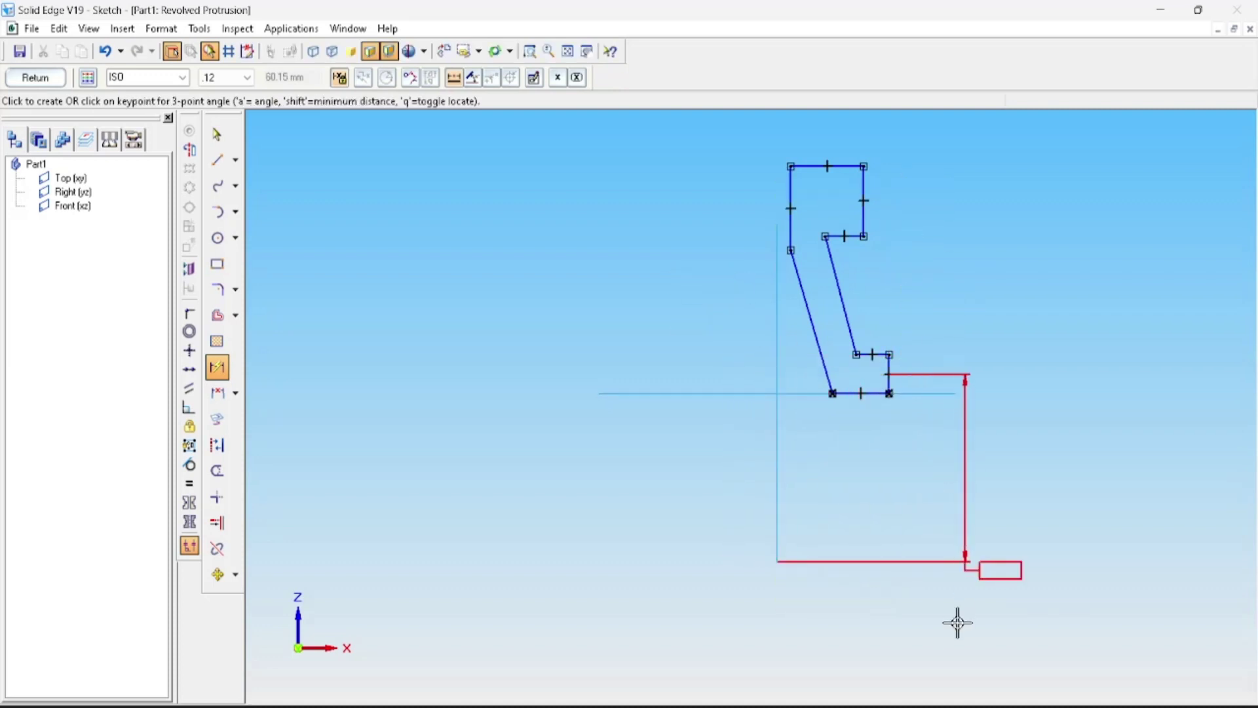
pyautogui.click(790, 478)
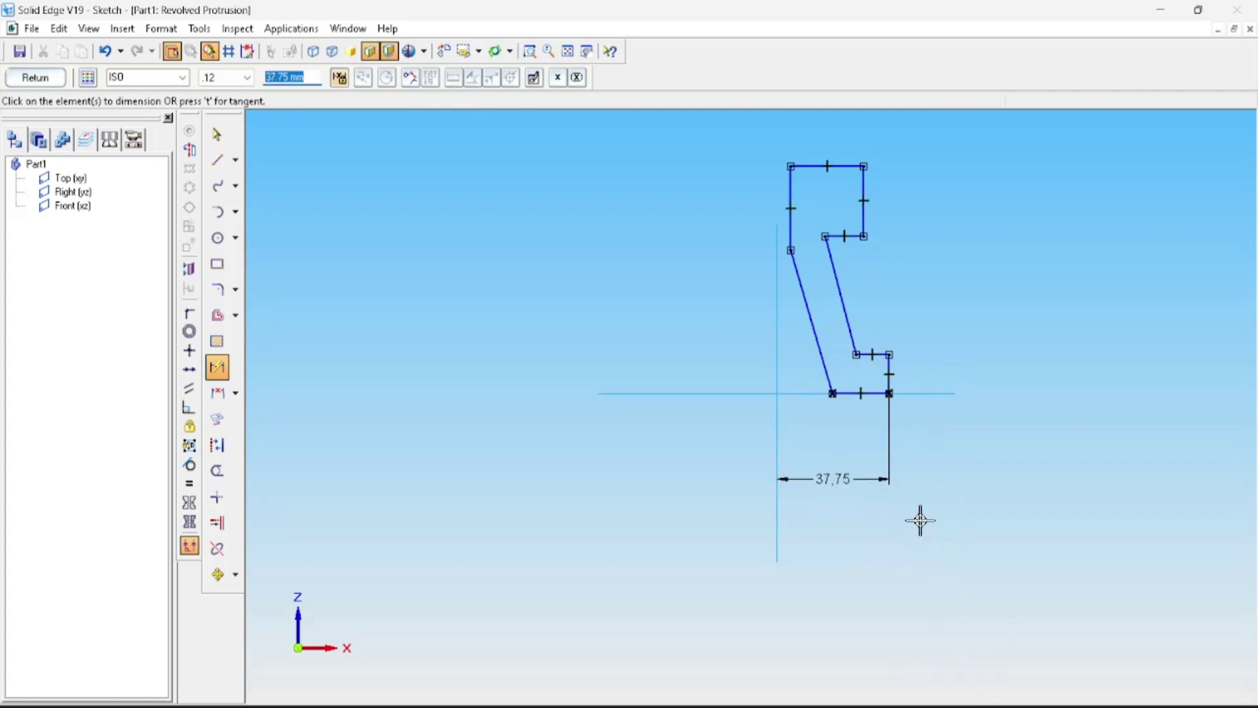
pyautogui.write('70')
pyautogui.press('Return')
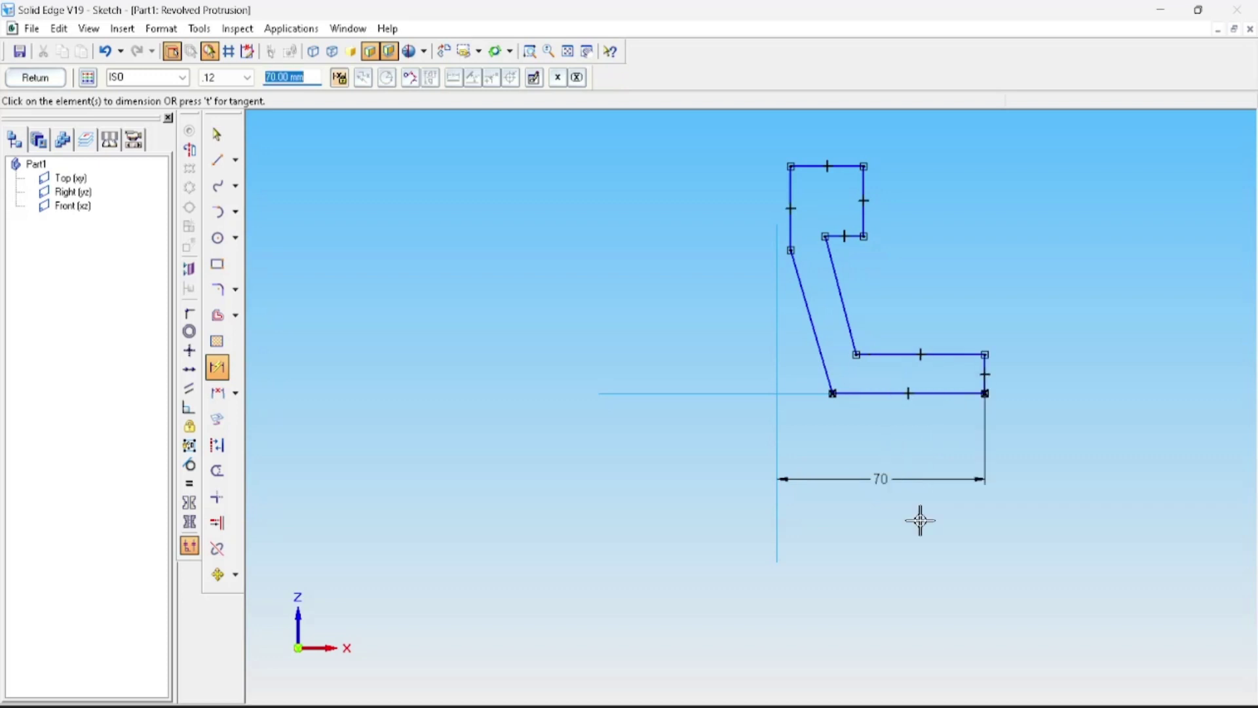
# Dimension the base flange's outer vertical edge and set its height to 20 mm
pyautogui.scroll(2, 1016, 362)
pyautogui.scroll(1, 1032, 400)
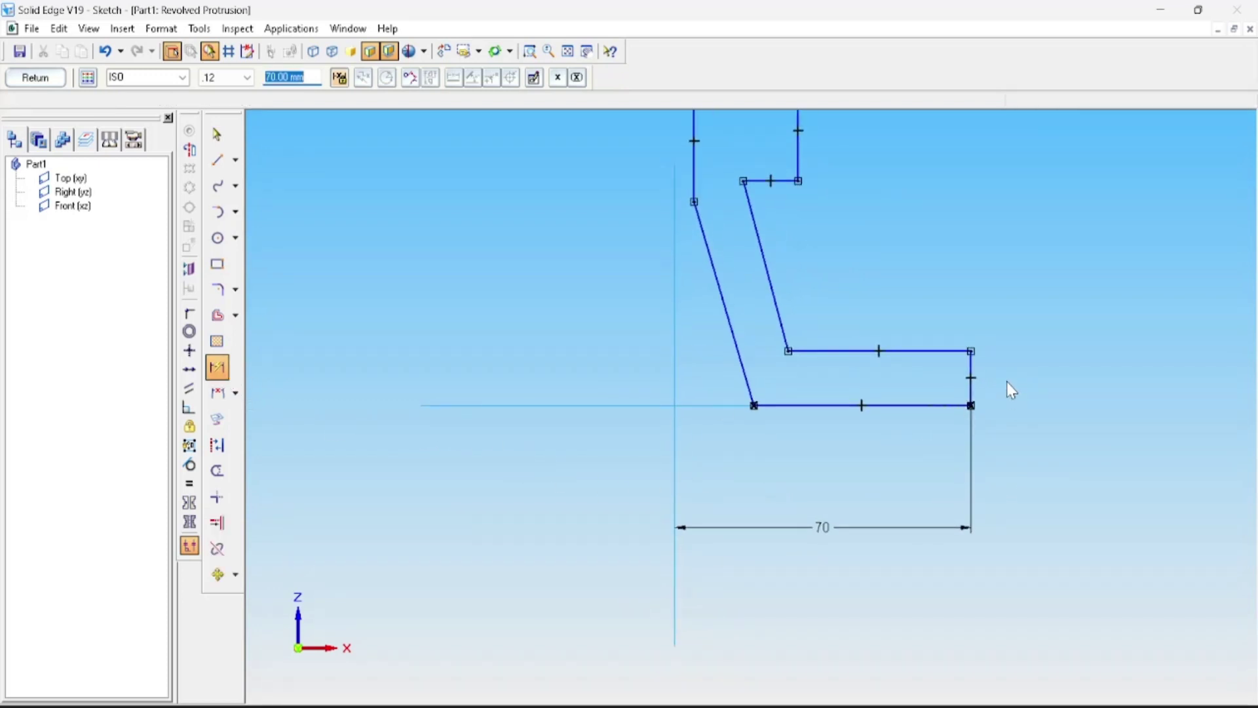
pyautogui.click(981, 386)
pyautogui.click(970, 392)
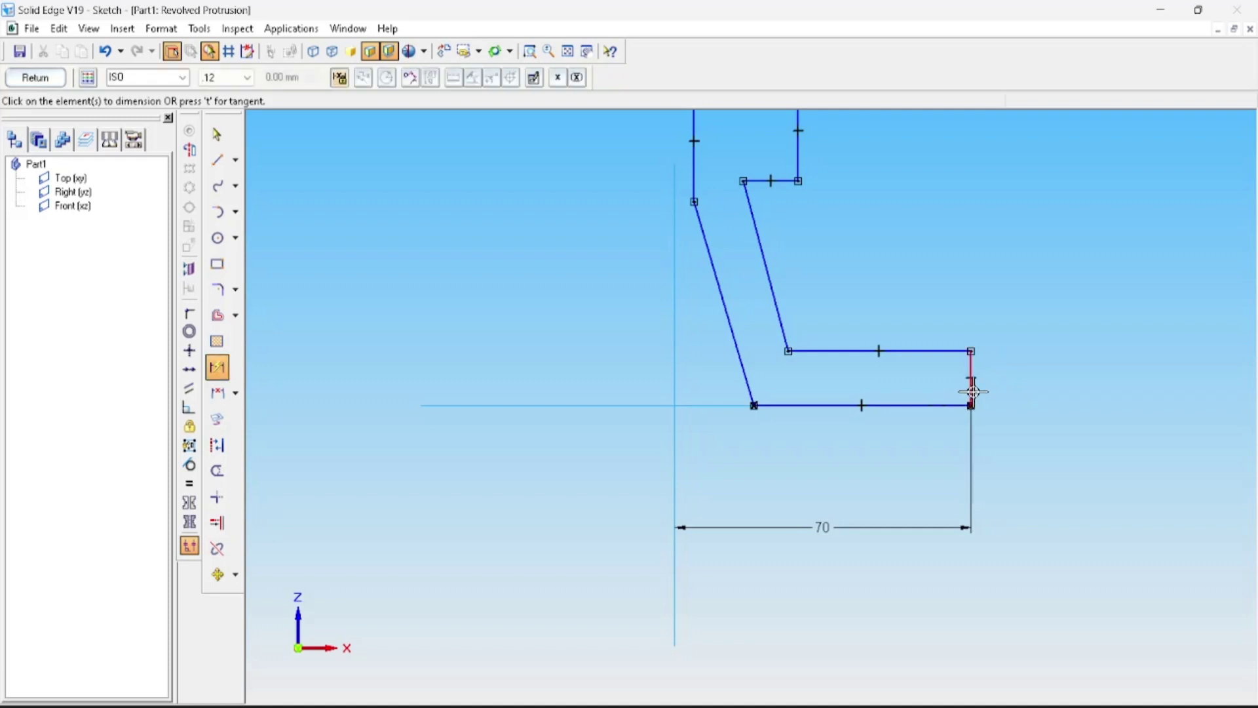
pyautogui.click(1039, 401)
pyautogui.write('20')
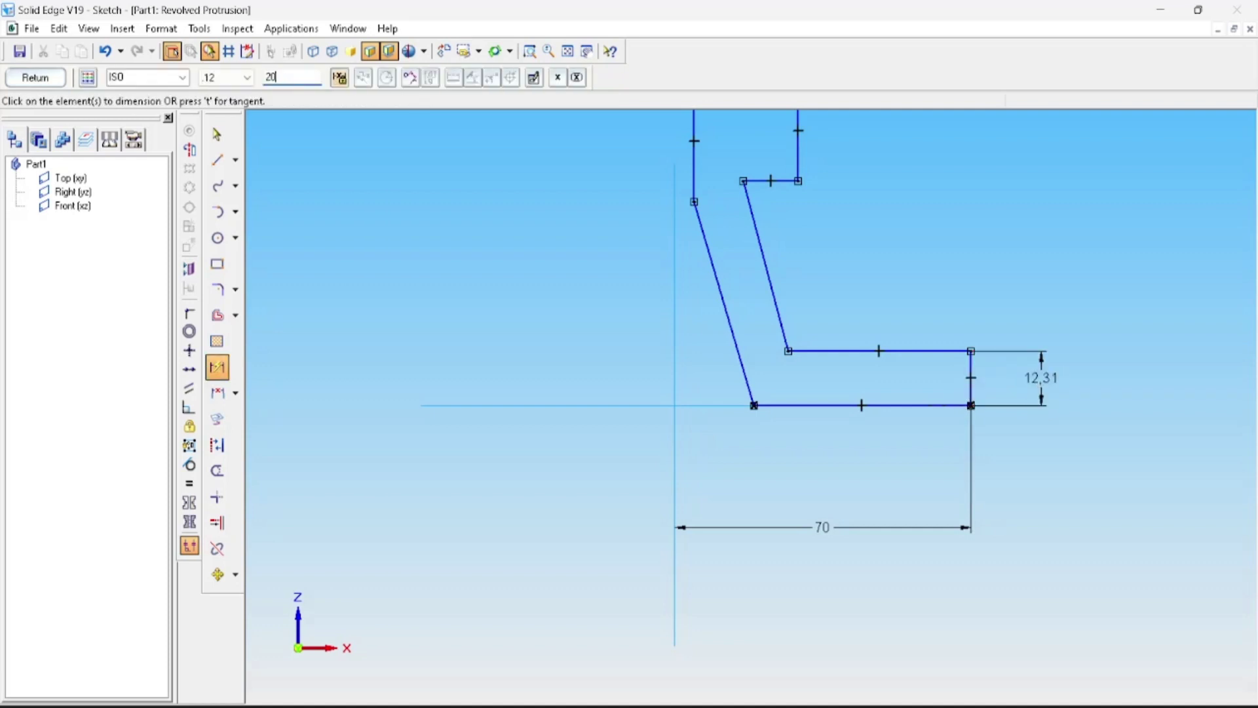
pyautogui.press('Return')
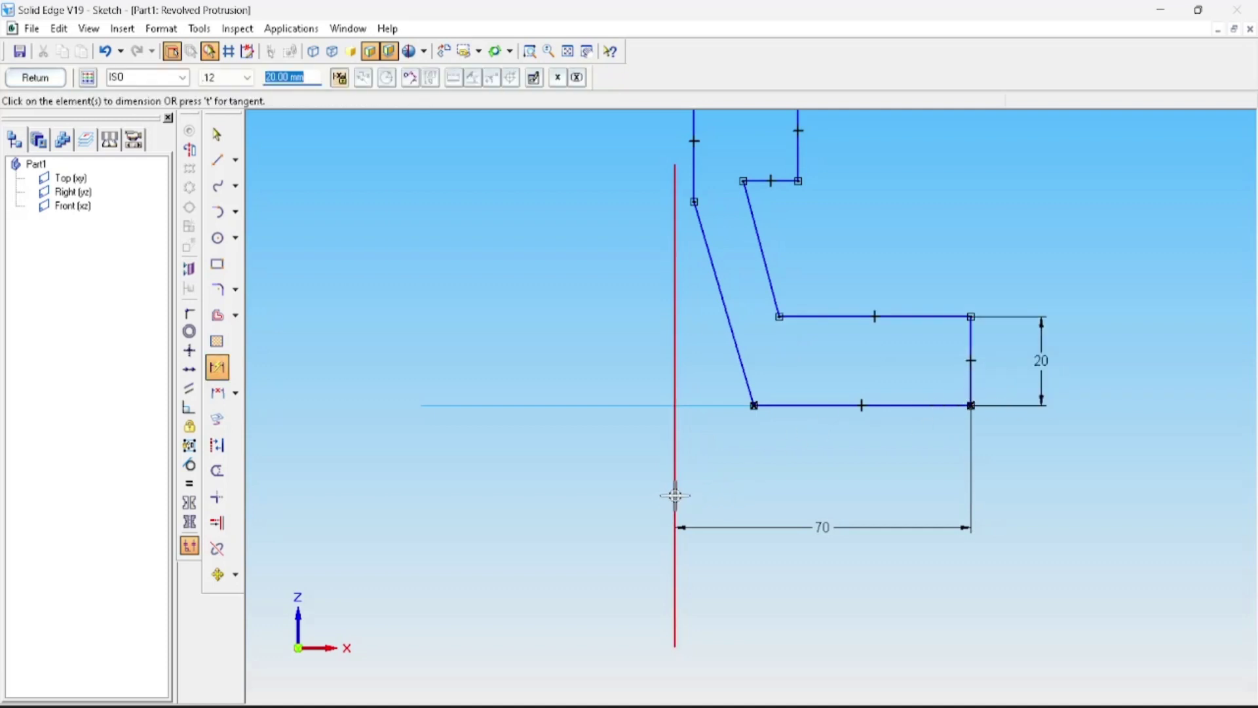
# Dimension the lower end of the slanted outer wall at 50 mm horizontally from the vertical axis
pyautogui.click(675, 405)
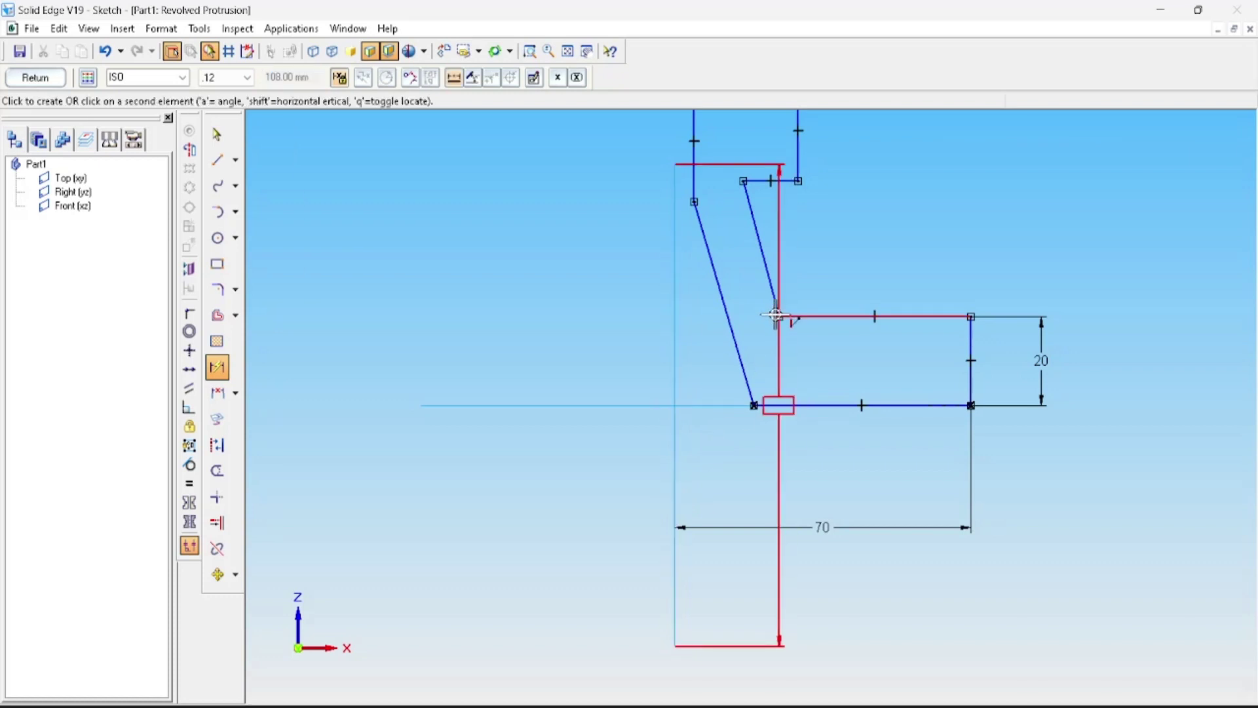
pyautogui.click(764, 460)
pyautogui.write('5')
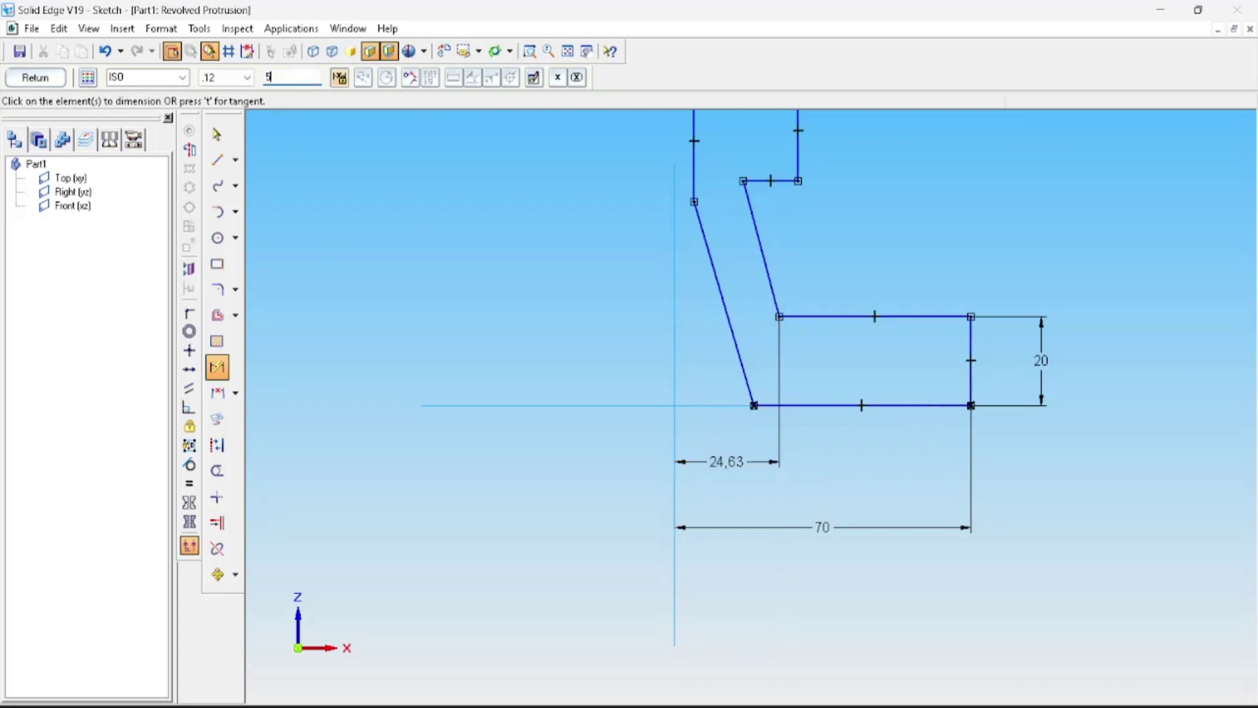
pyautogui.write('0')
pyautogui.press('Return')
# Apply a parallel relationship between the slanted inner wall and the slanted outer wall
pyautogui.moveTo(911, 197)
pyautogui.keyDown('ctrl'); pyautogui.mouseDown(button='middle')
pyautogui.moveTo(977, 295)
pyautogui.moveTo(889, 194)
pyautogui.moveTo(866, 261)
pyautogui.mouseUp(button='middle'); pyautogui.keyUp('ctrl')
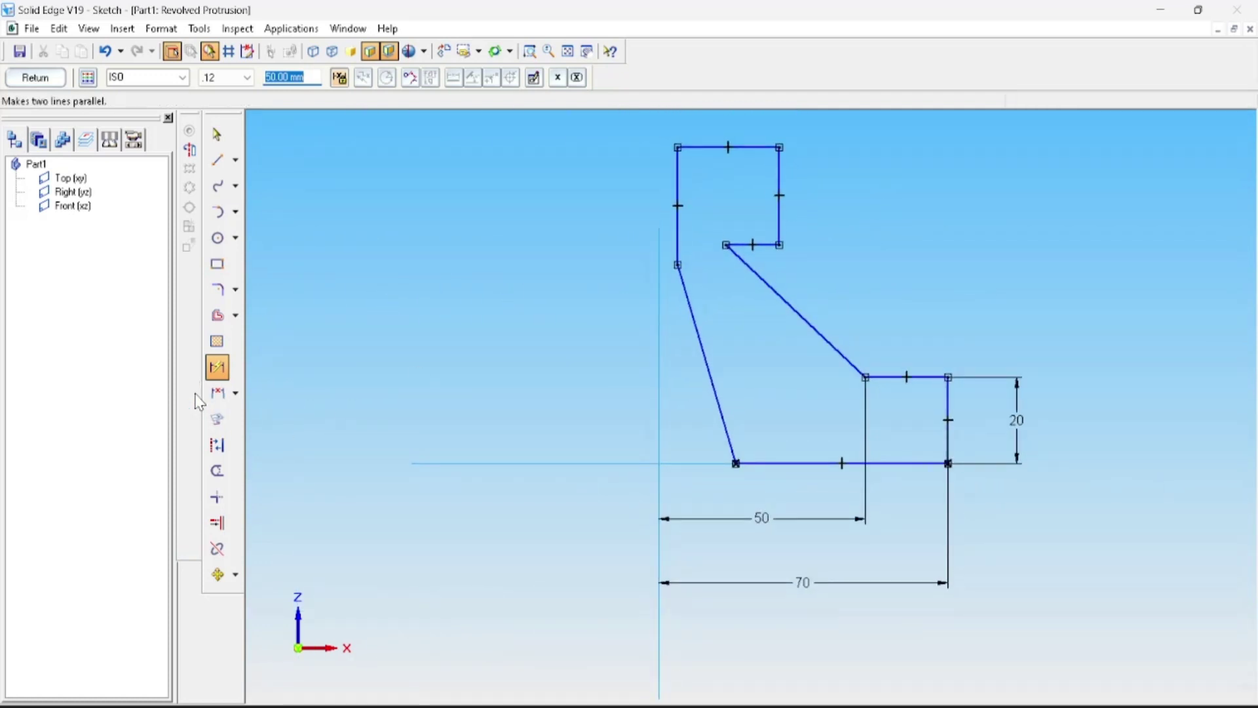
pyautogui.click(189, 388)
pyautogui.click(711, 358)
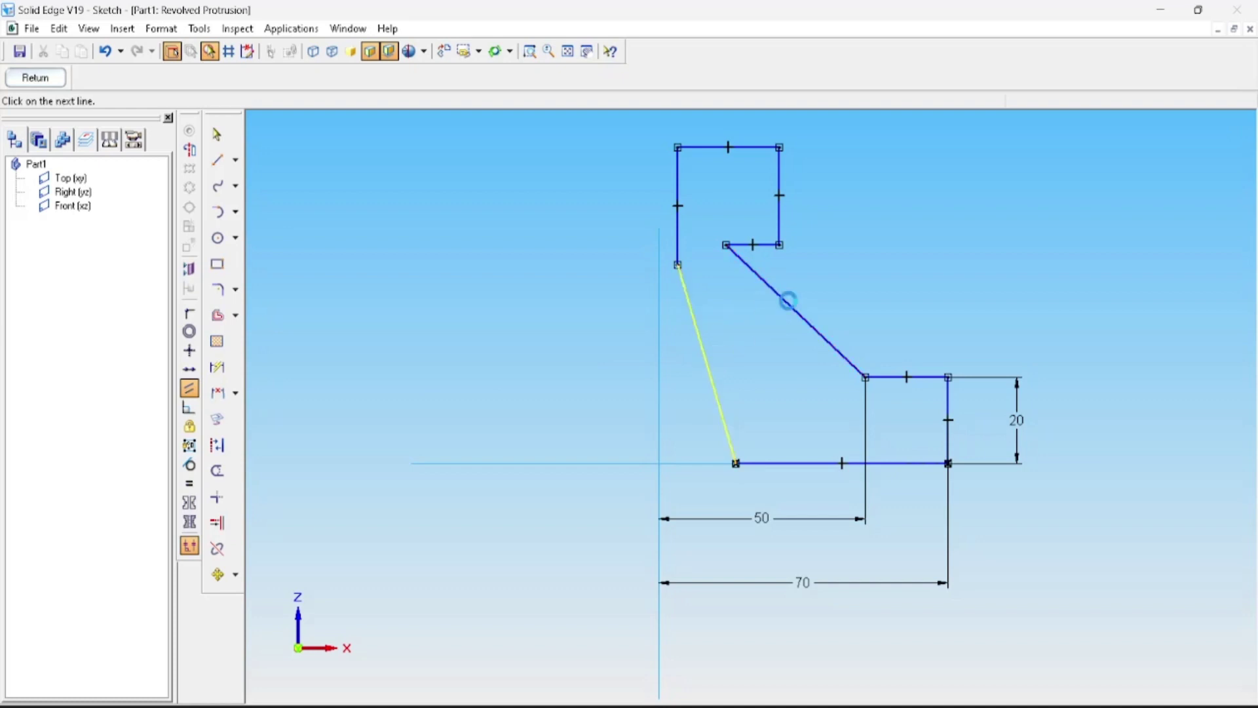
pyautogui.click(783, 301)
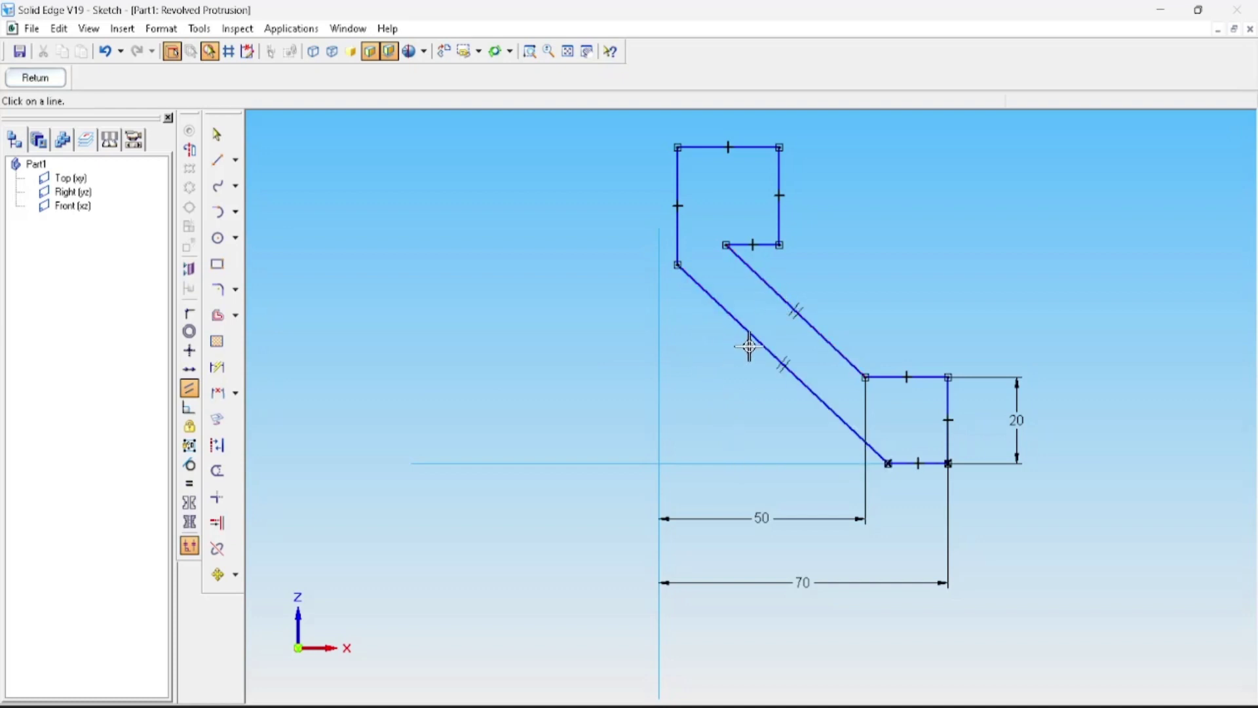
# Dimension the upper collar's outer vertical edge and set its length to 40 mm
pyautogui.scroll(-2, 899, 302)
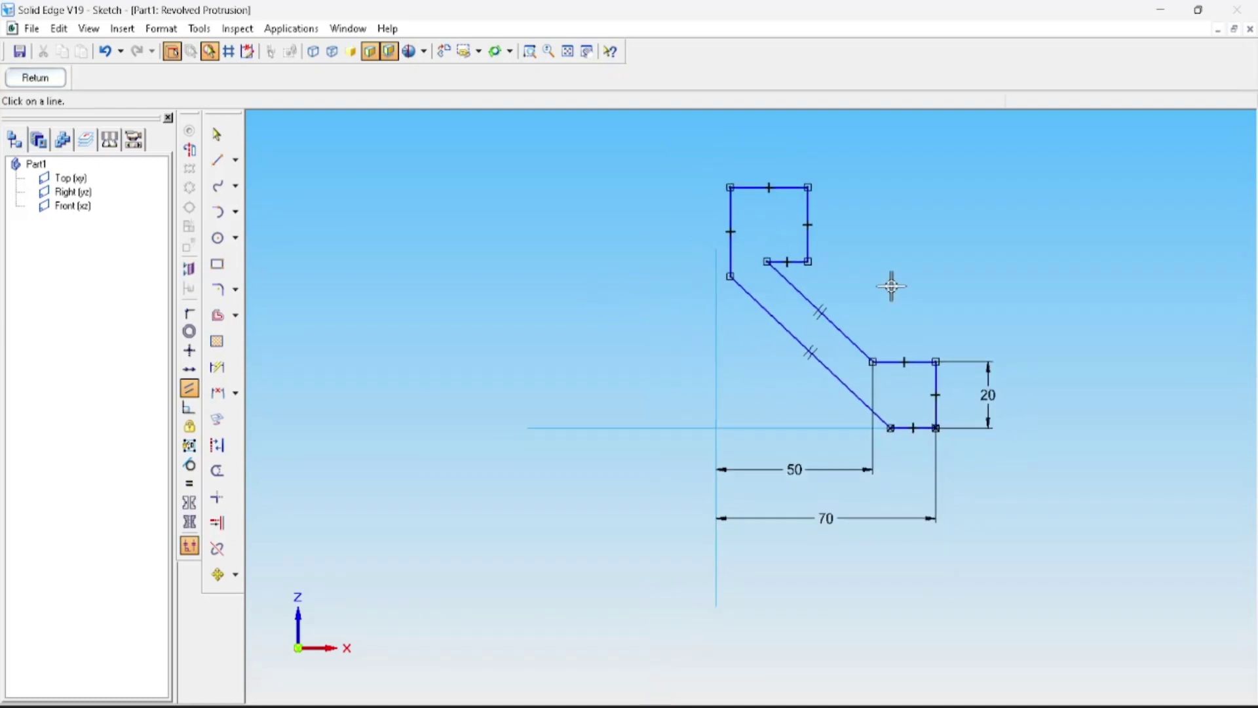
pyautogui.click(219, 368)
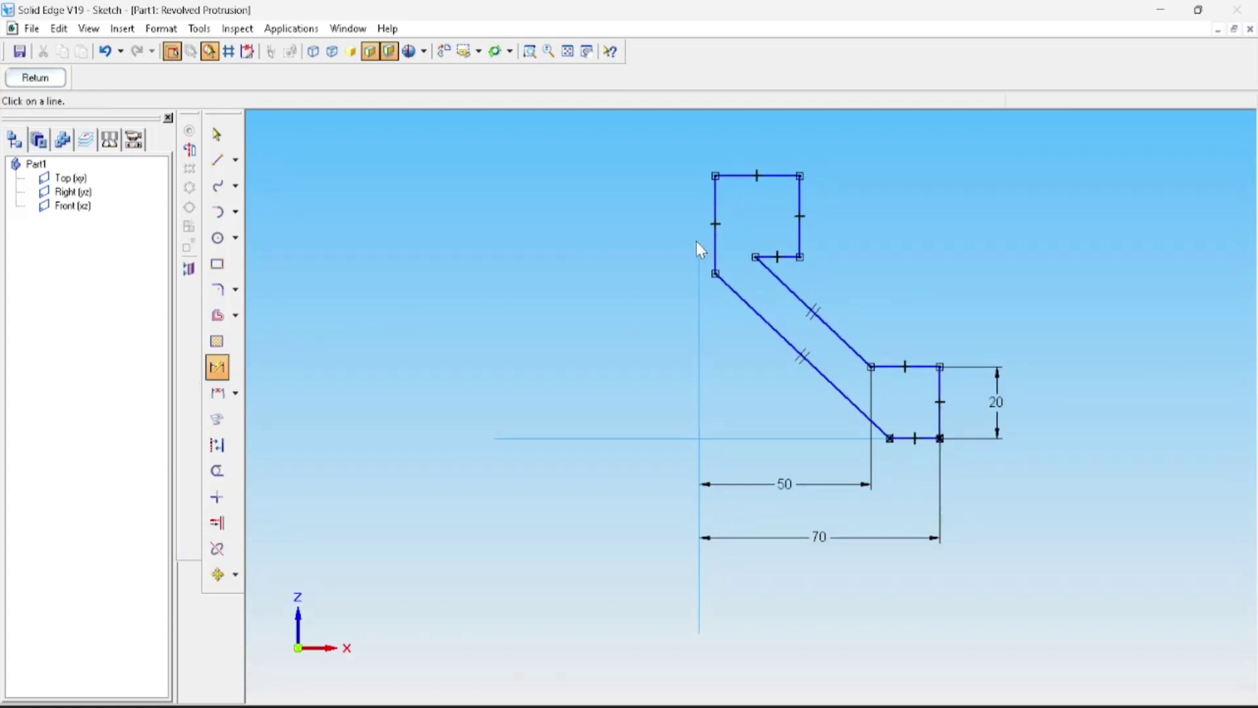
pyautogui.click(800, 225)
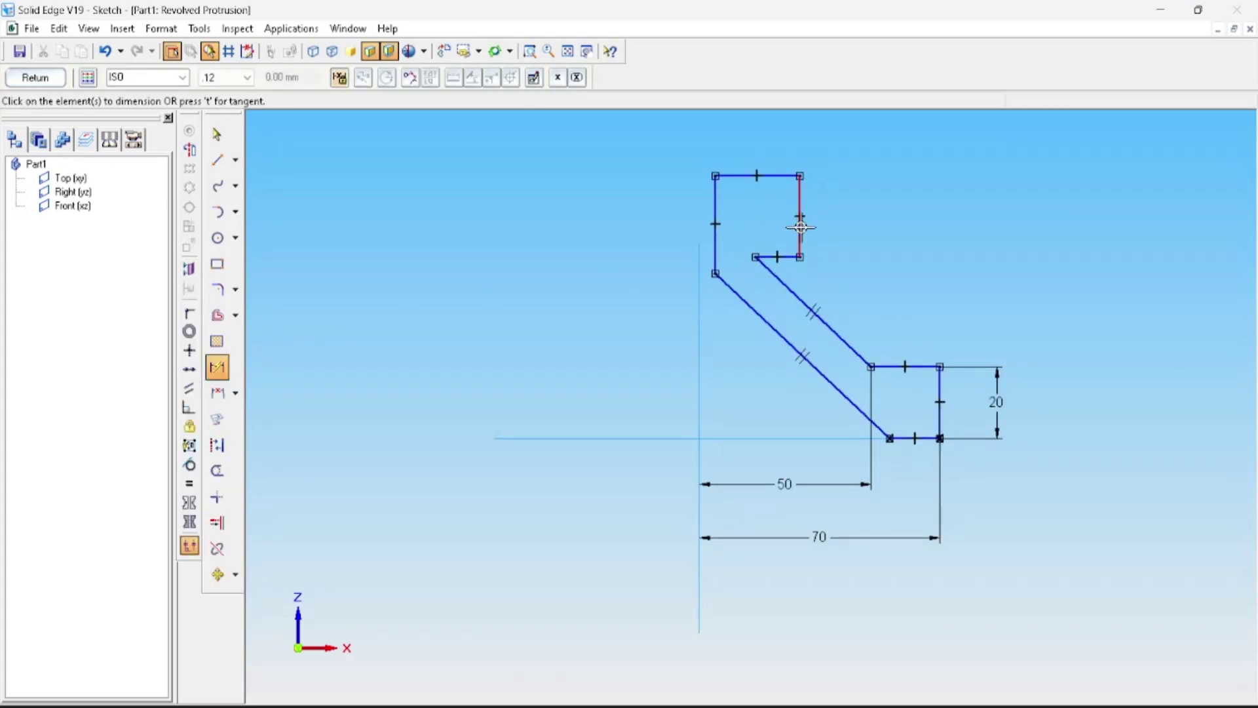
pyautogui.click(840, 227)
pyautogui.write('4')
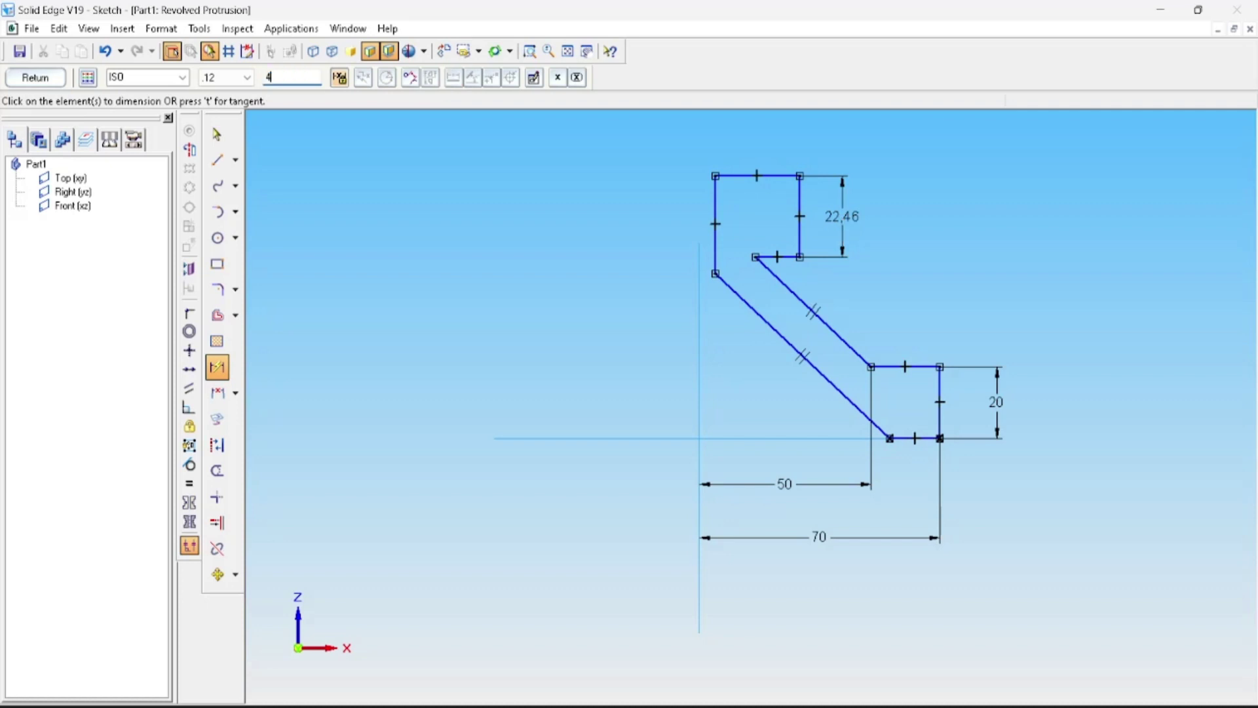
pyautogui.write('0')
pyautogui.press('Return')
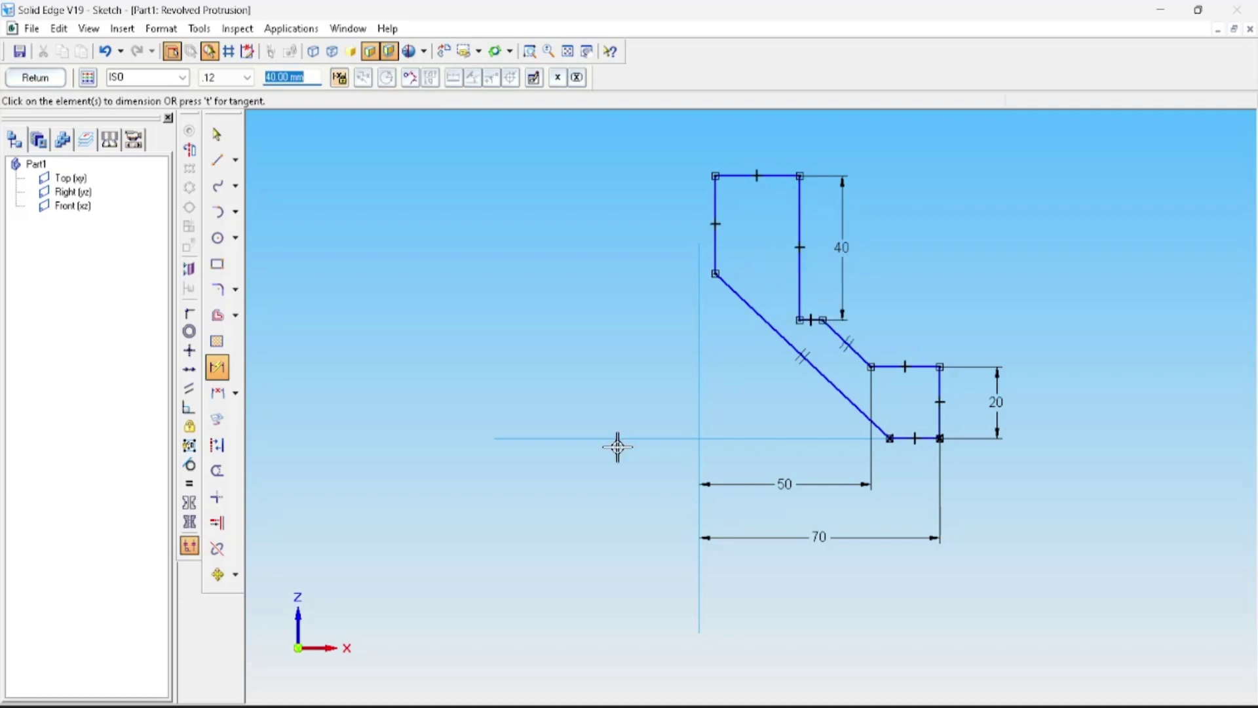
# Dimension the upper end of the slanted outer wall at 33 mm horizontally from the vertical axis
pyautogui.click(699, 401)
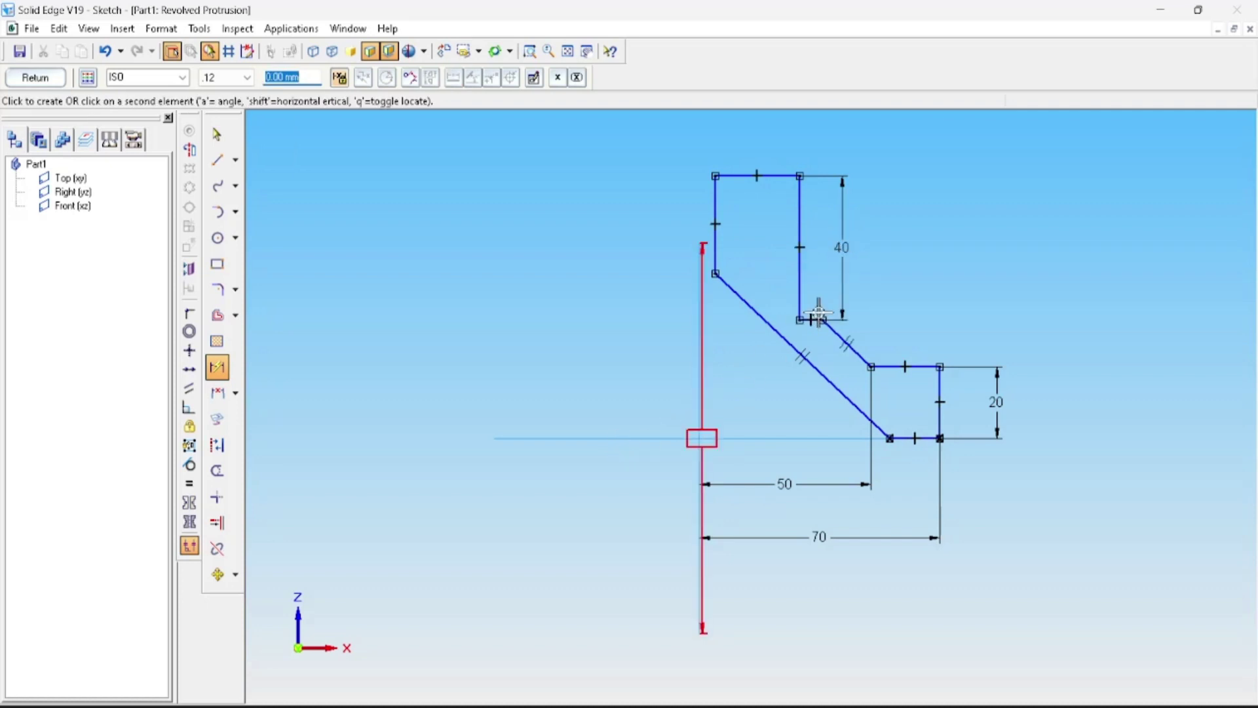
pyautogui.click(821, 321)
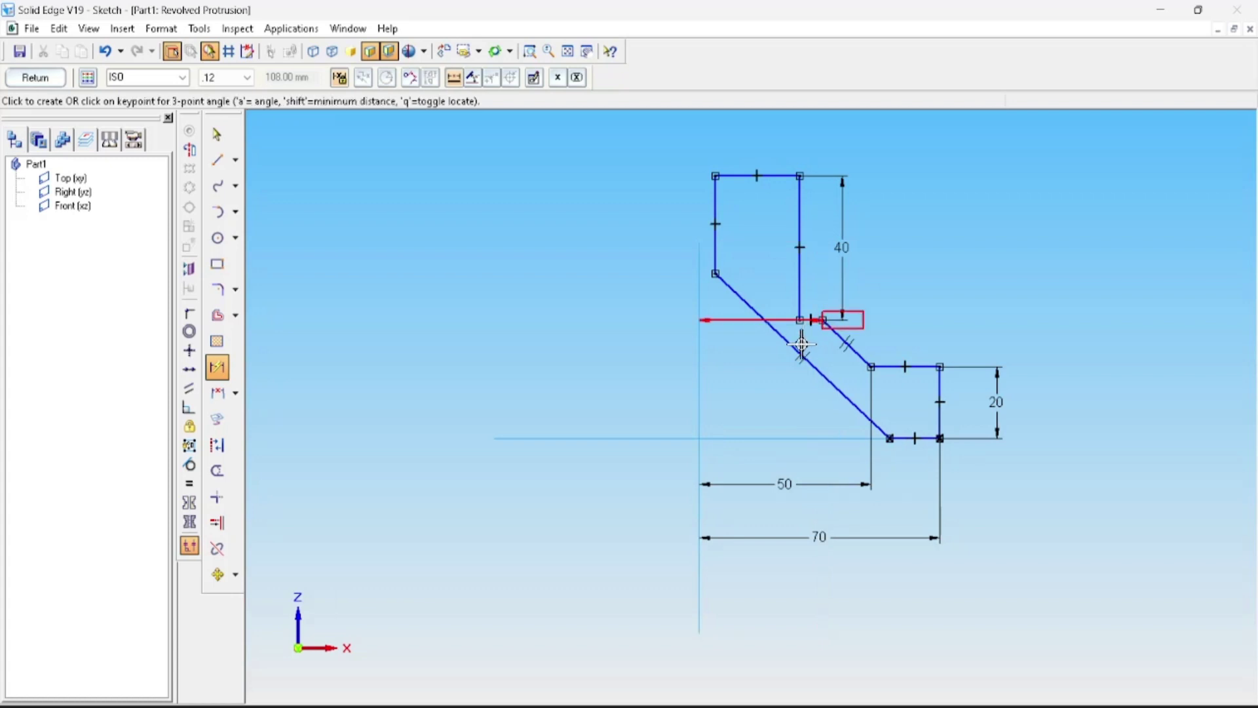
pyautogui.click(816, 367)
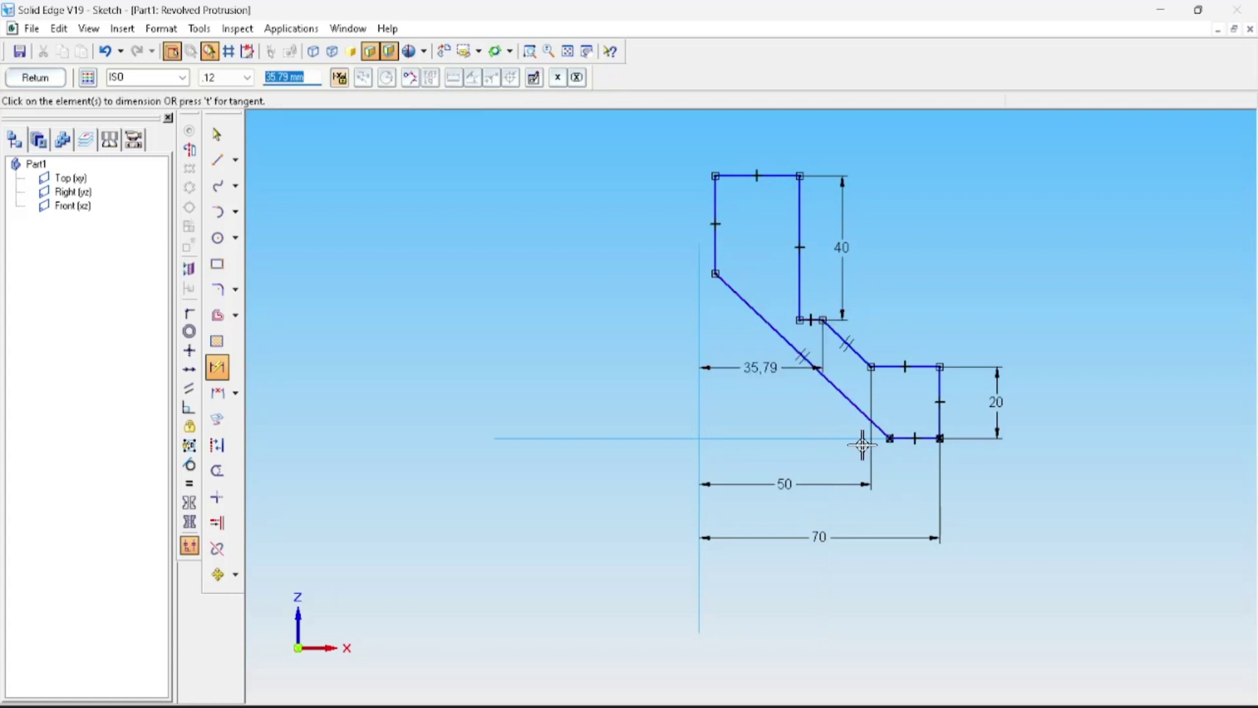
pyautogui.write('33')
pyautogui.press('Return')
# Dimension the collar's inner vertical edge at 25 mm from the vertical axis
pyautogui.scroll(1, 885, 257)
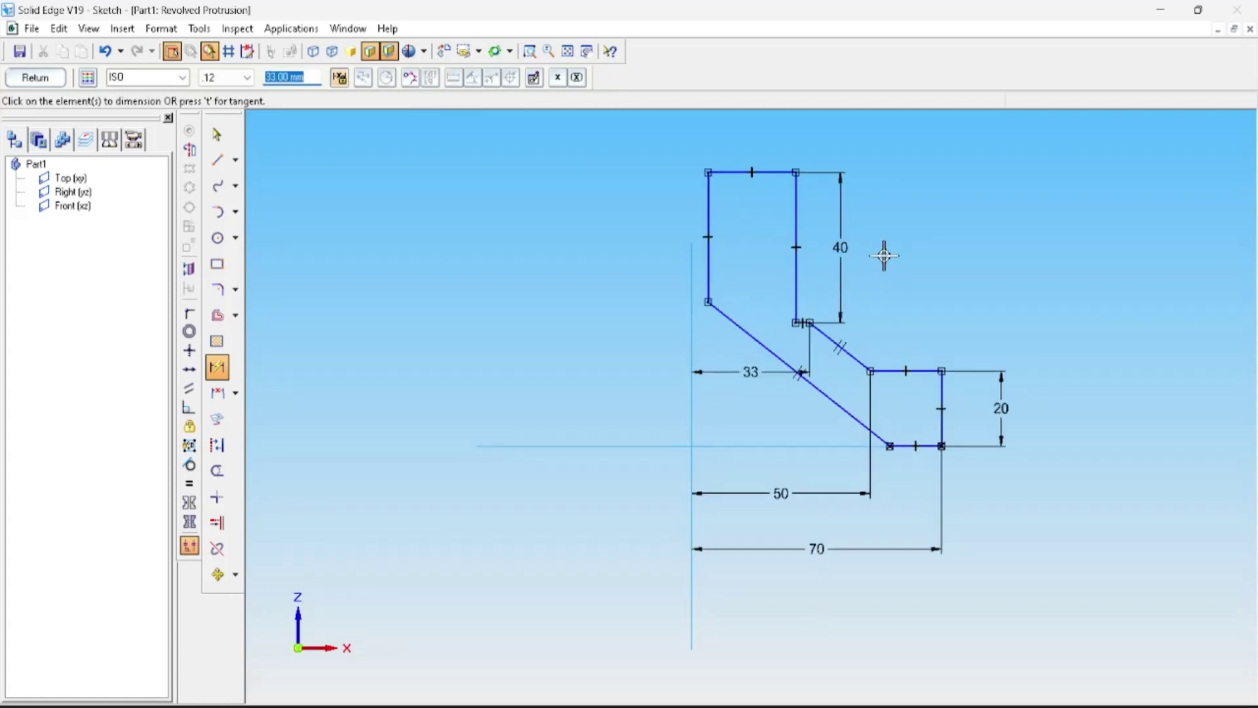
pyautogui.click(695, 268)
pyautogui.click(682, 269)
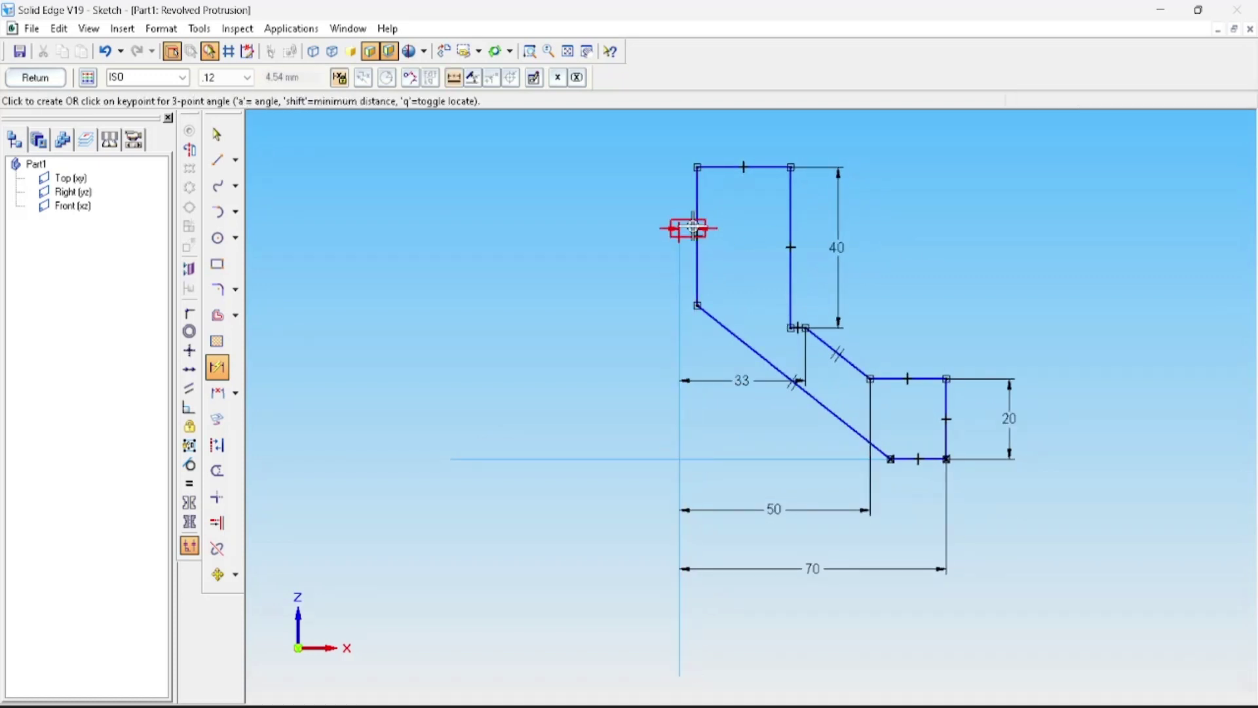
pyautogui.click(688, 227)
pyautogui.write('2')
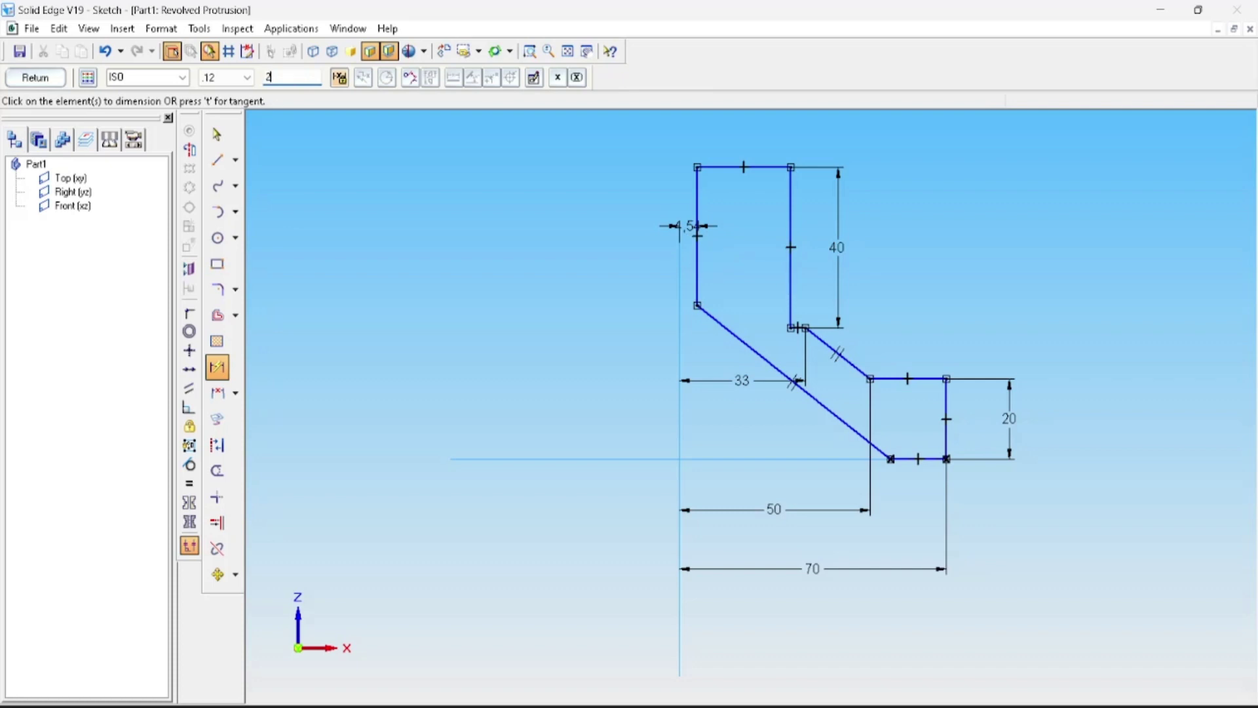
pyautogui.write('5')
pyautogui.press('Return')
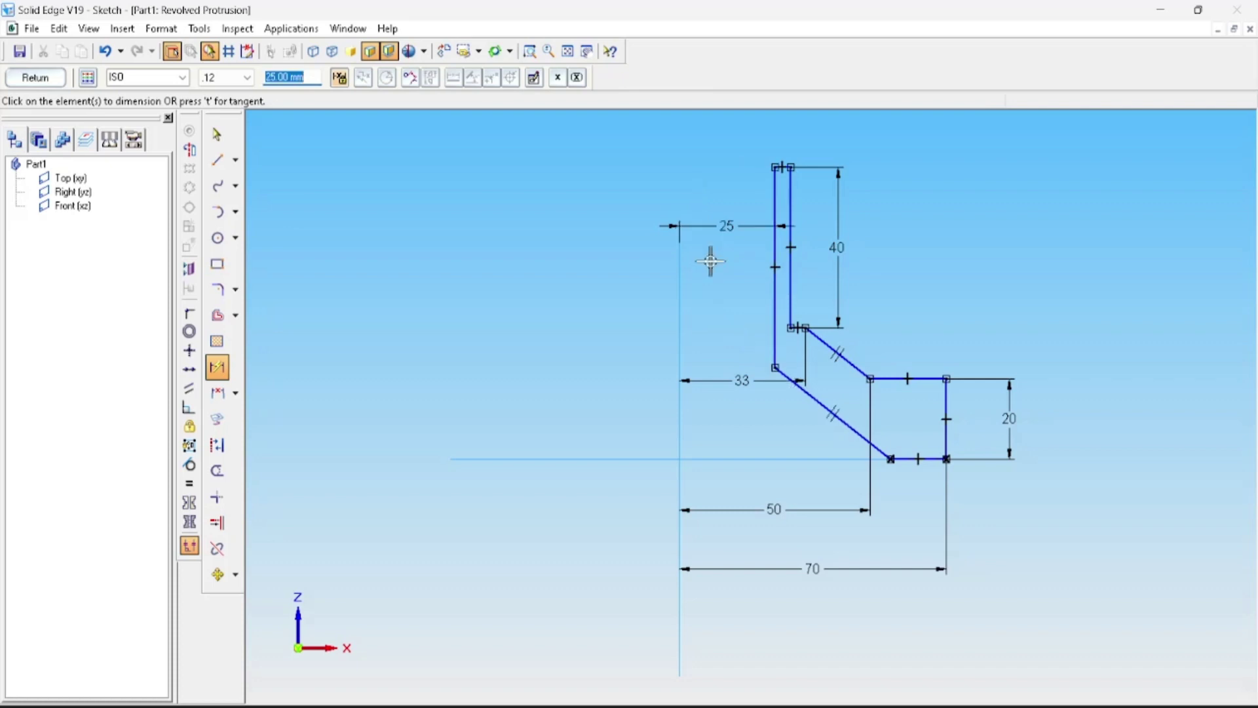
# Dimension the collar's outer vertical edge at 35 mm from the vertical axis
pyautogui.click(677, 298)
pyautogui.click(775, 273)
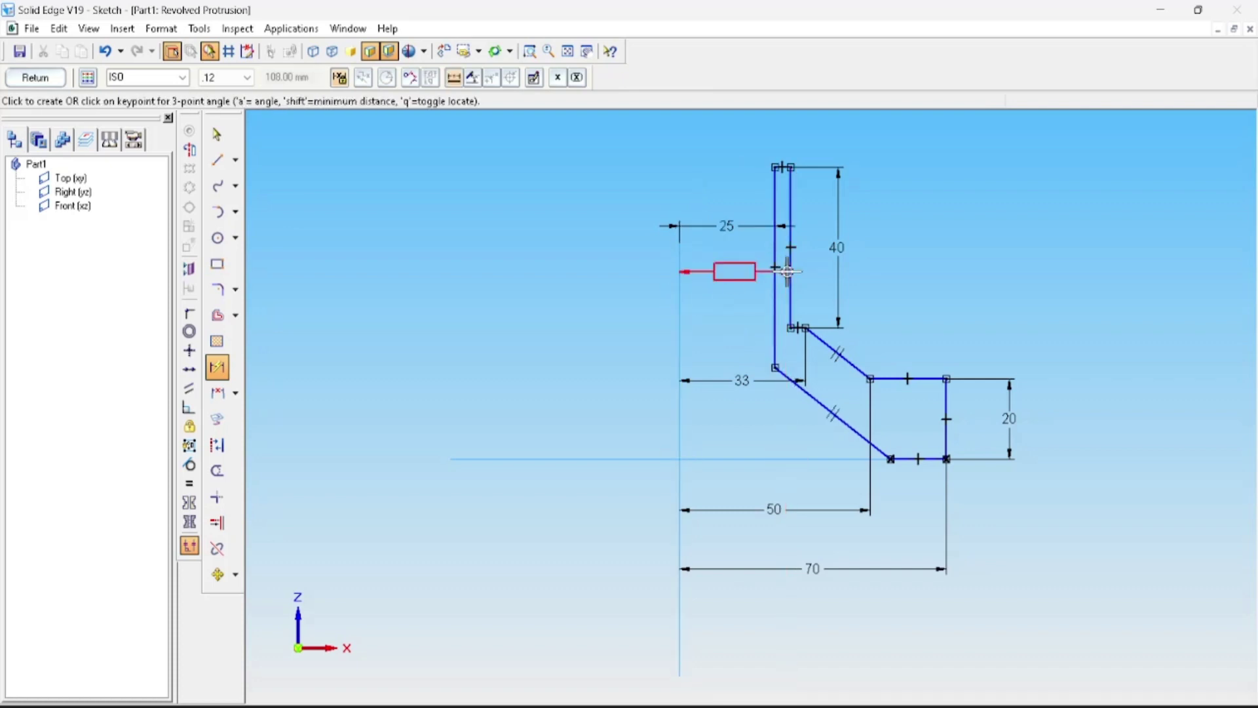
pyautogui.click(775, 155)
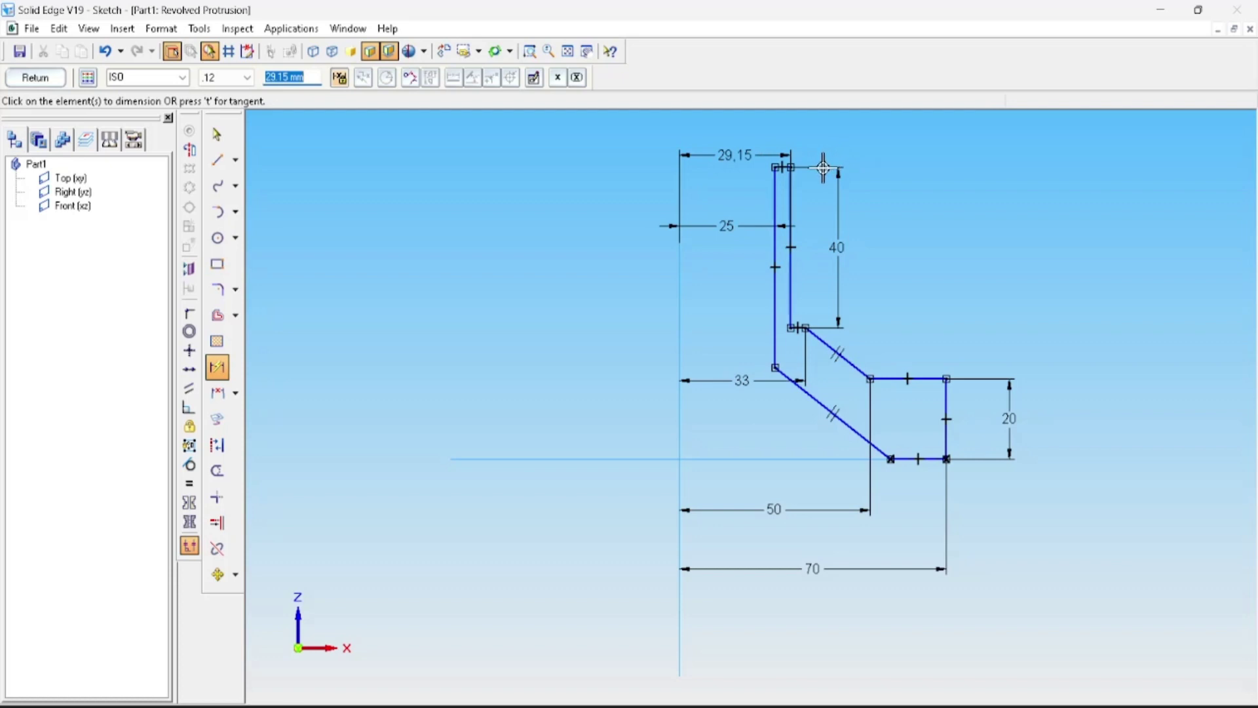
pyautogui.write('35')
pyautogui.press('Return')
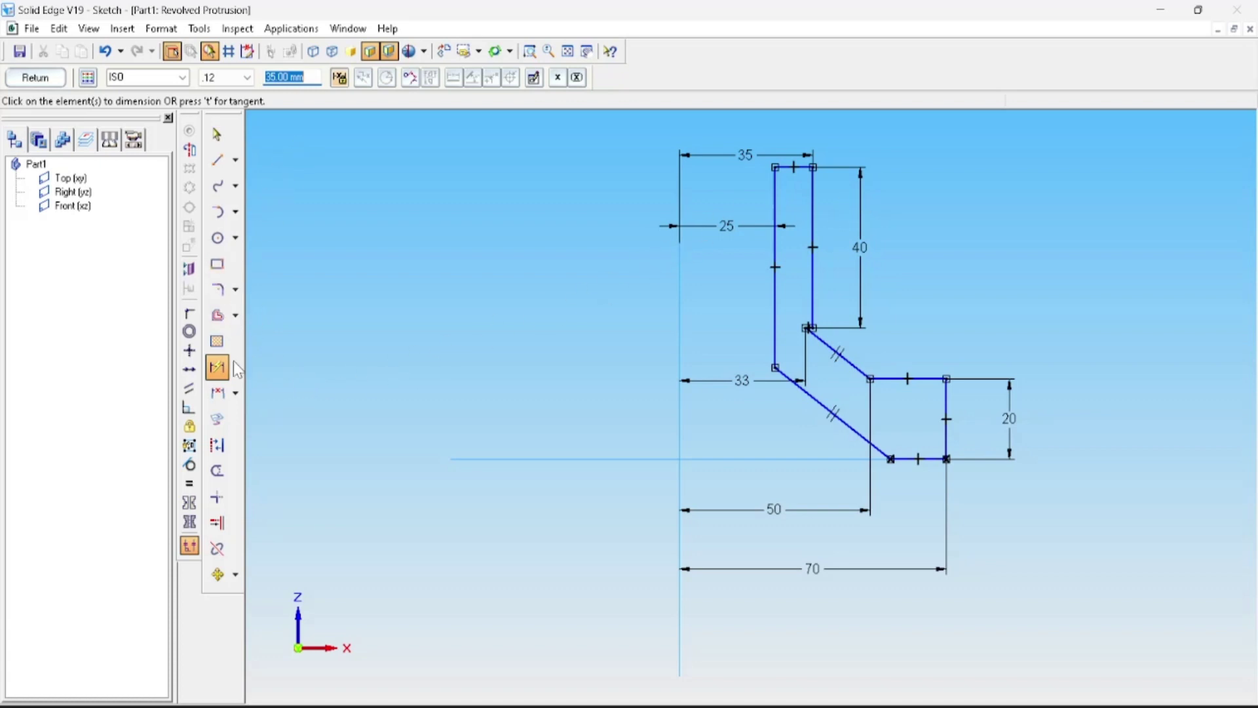
# Add a By 2 Points distance dimension between the upper ends of the two slanted walls and set it to 10 mm
pyautogui.click(219, 393)
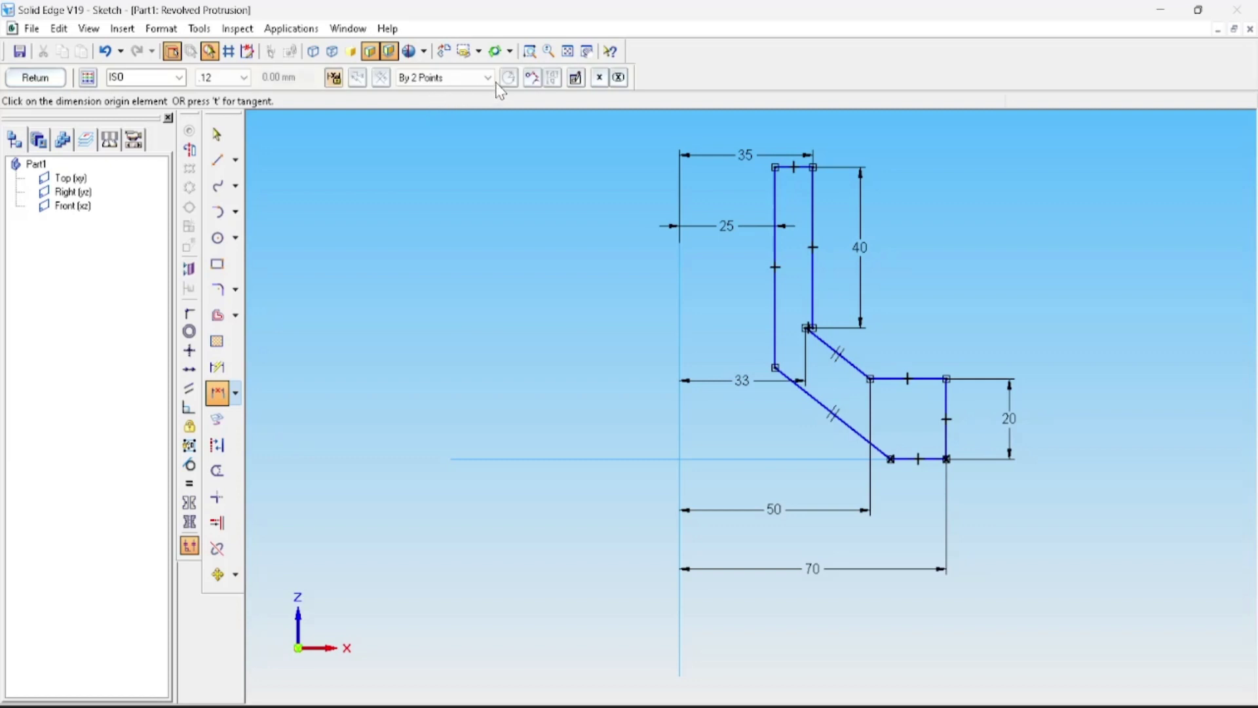
pyautogui.click(488, 77)
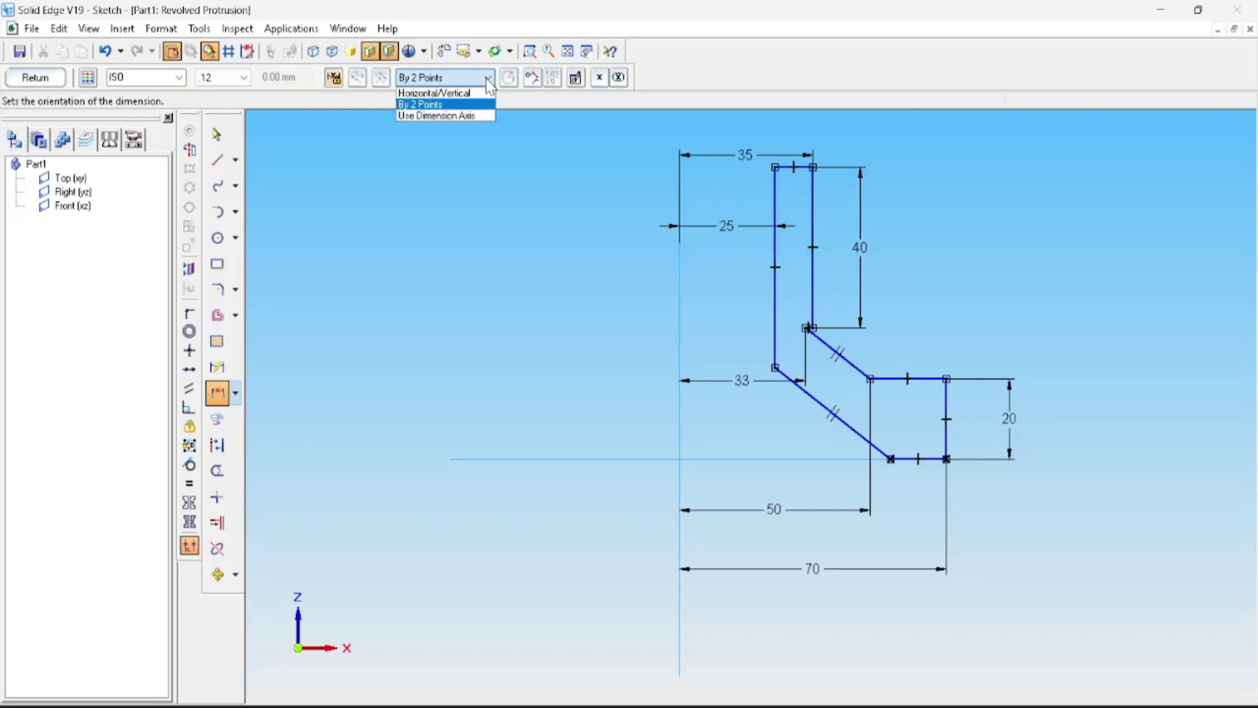
pyautogui.click(446, 110)
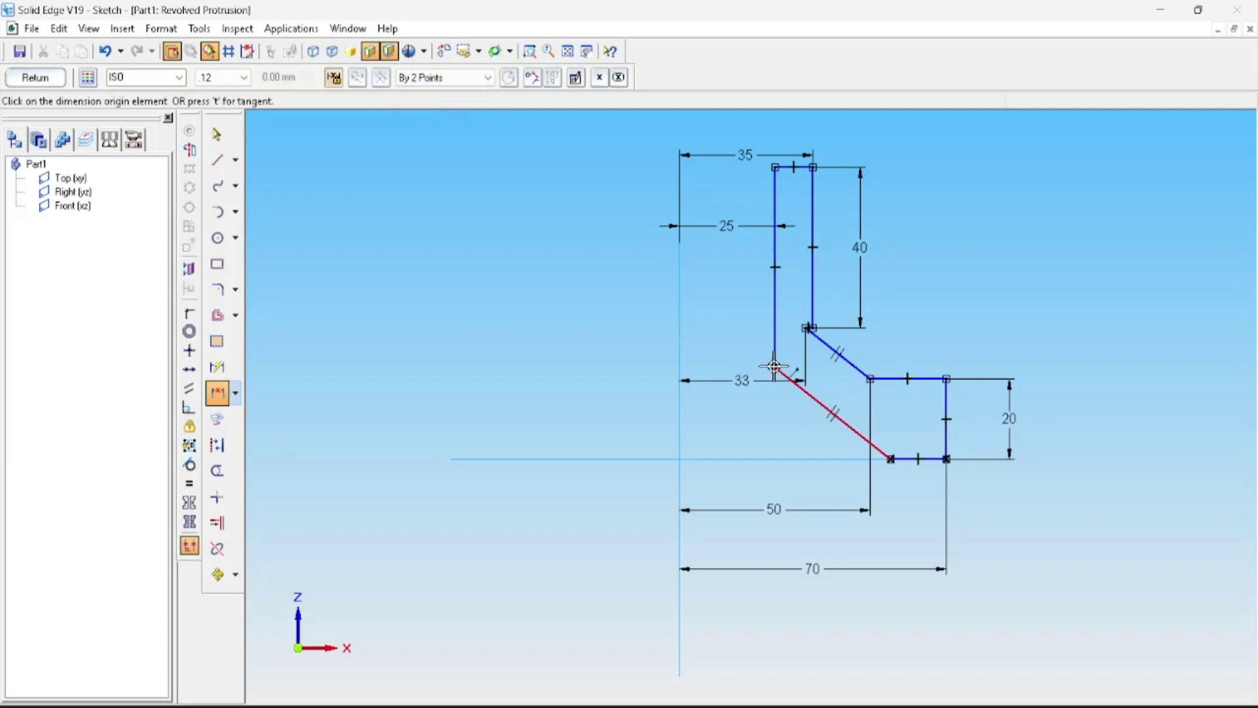
pyautogui.click(780, 372)
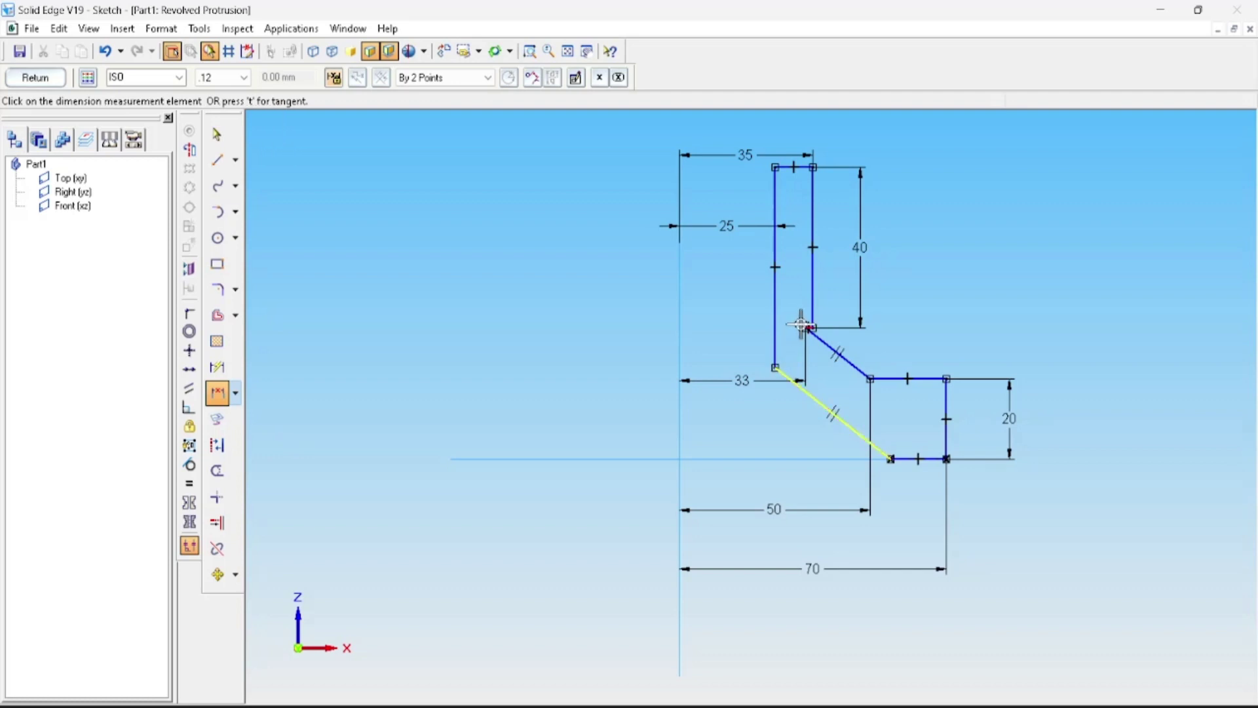
pyautogui.click(800, 329)
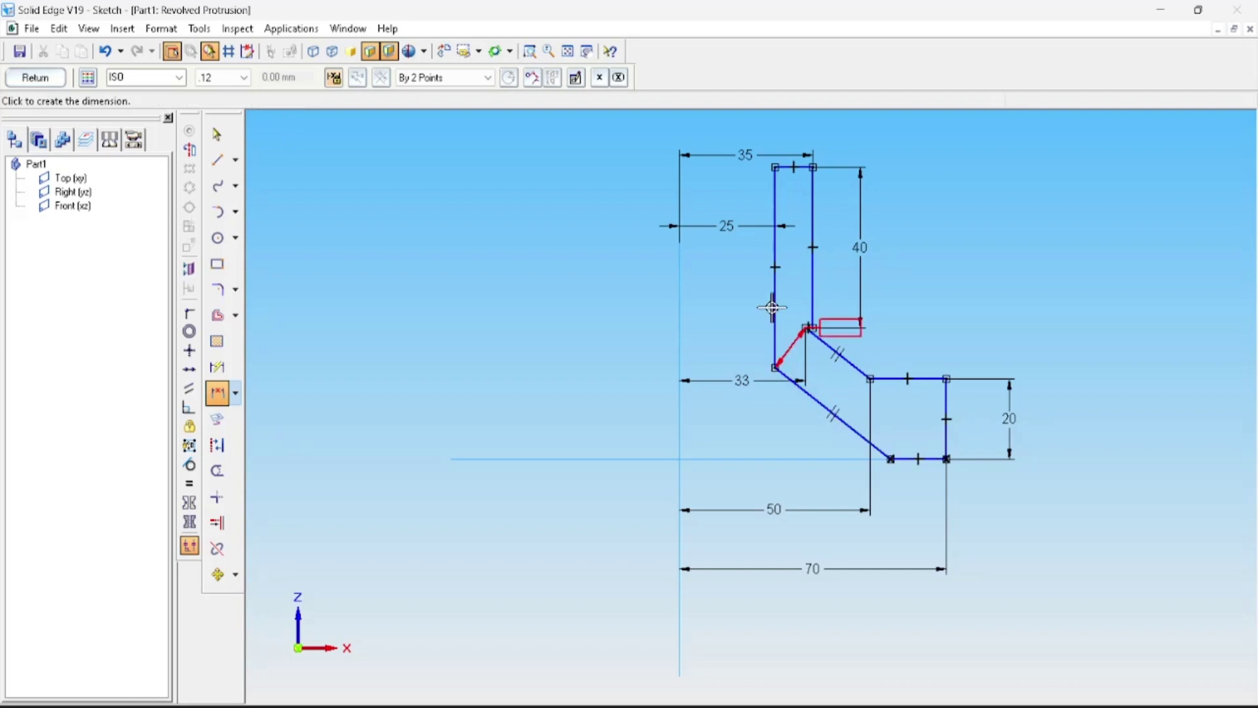
pyautogui.click(753, 315)
pyautogui.write('1')
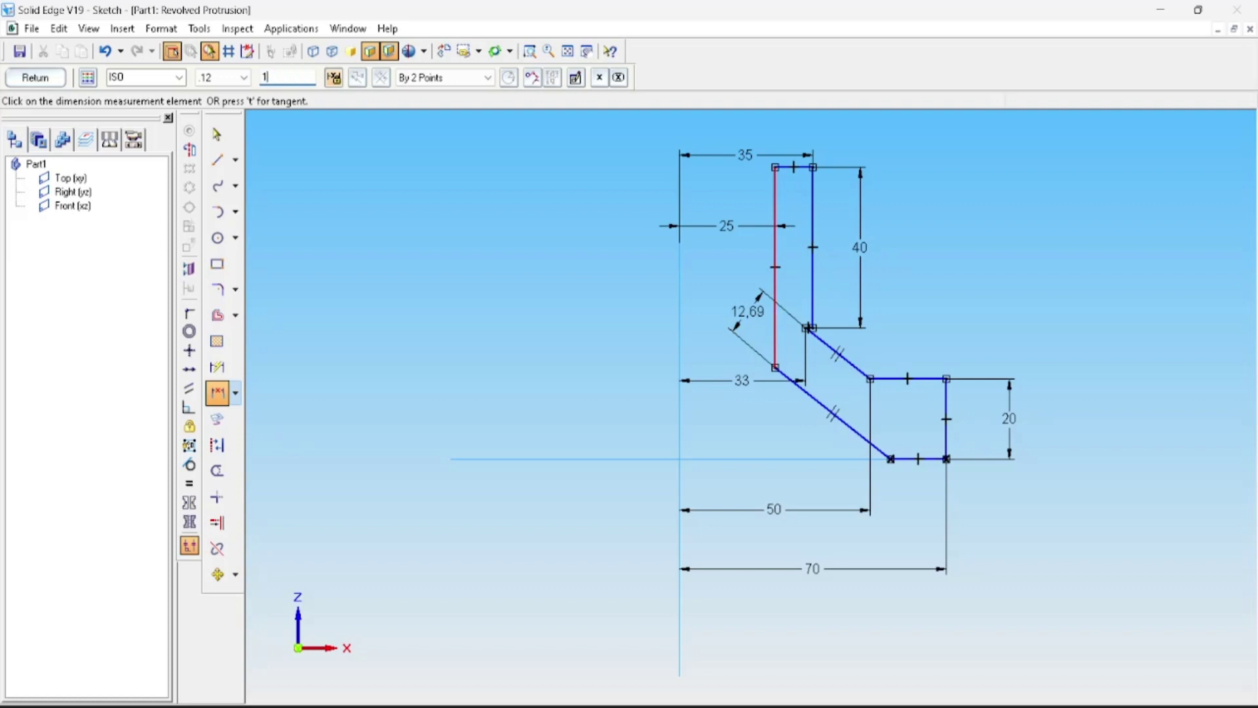
pyautogui.write('0')
pyautogui.press('Return')
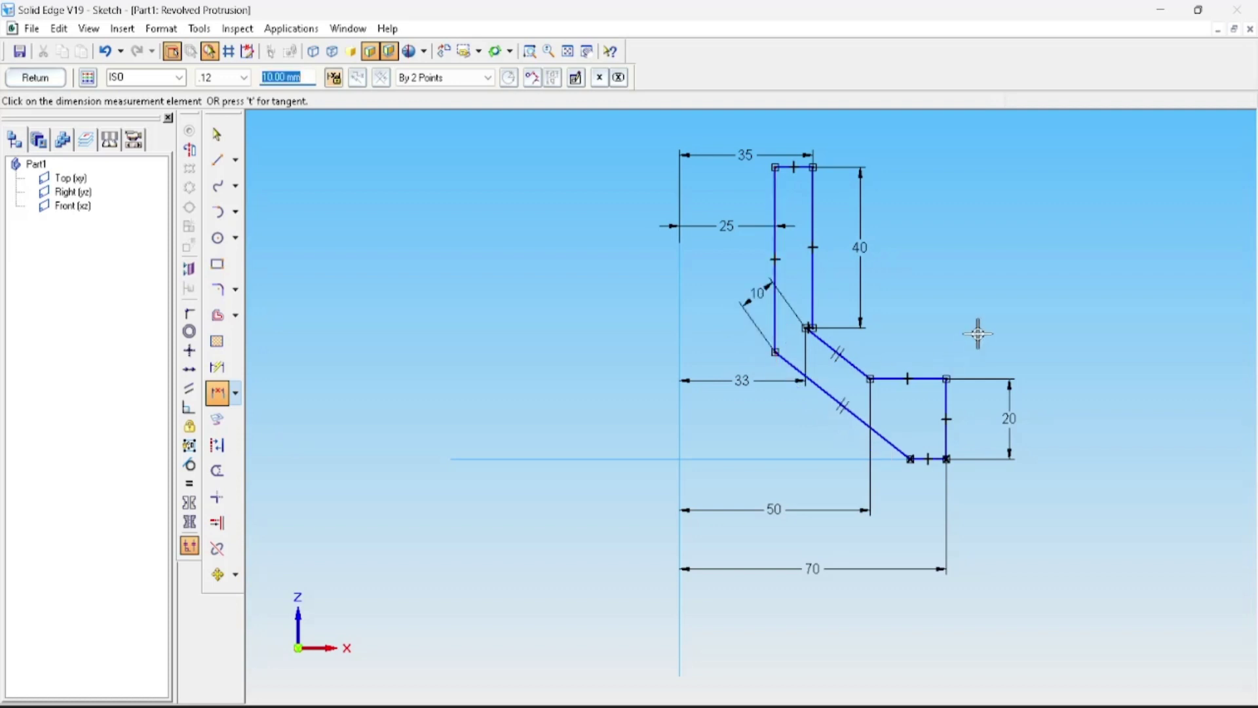
# Dimension the overall height from the base's lower edge to the collar's upper edge and set it to 185 mm
pyautogui.scroll(1, 986, 340)
pyautogui.scroll(-2, 986, 339)
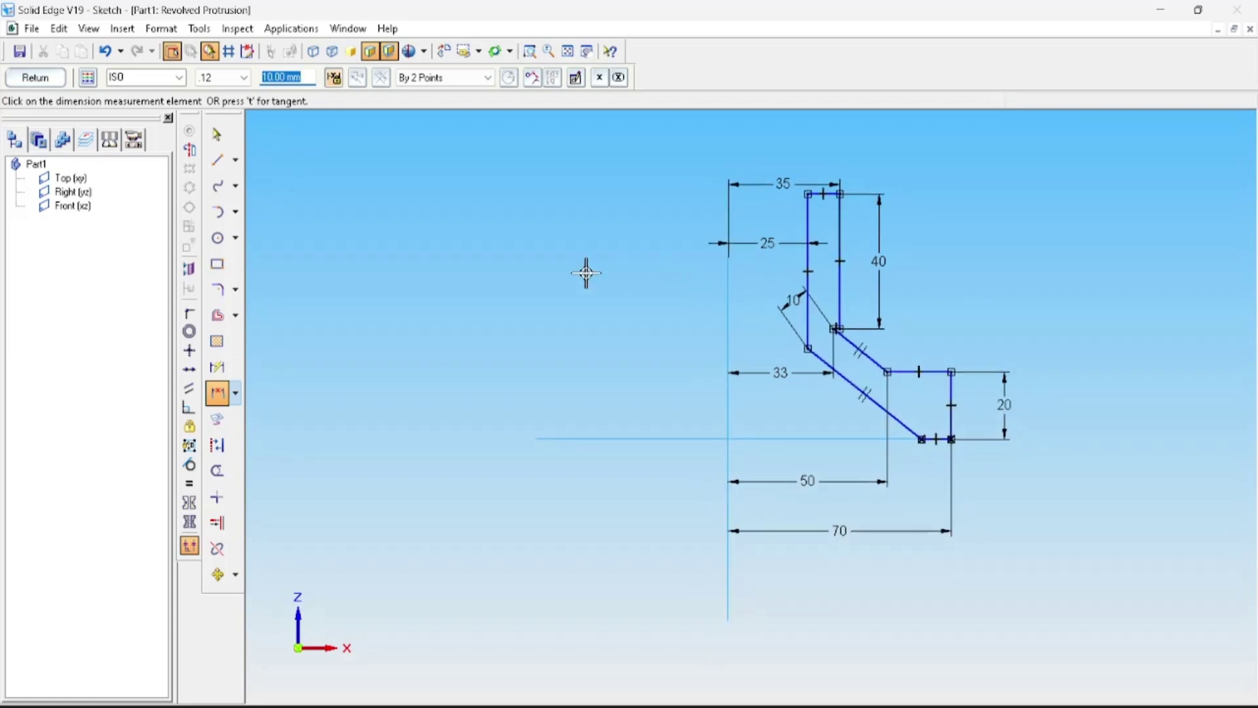
pyautogui.click(217, 367)
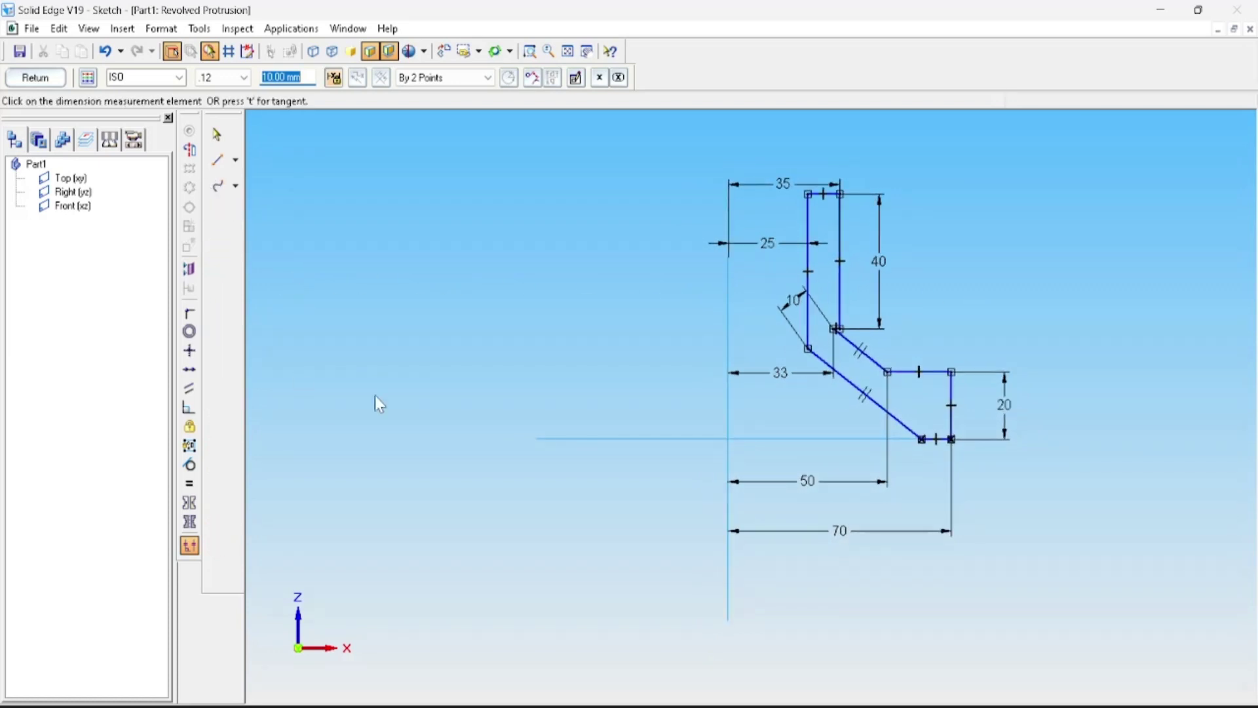
pyautogui.click(942, 439)
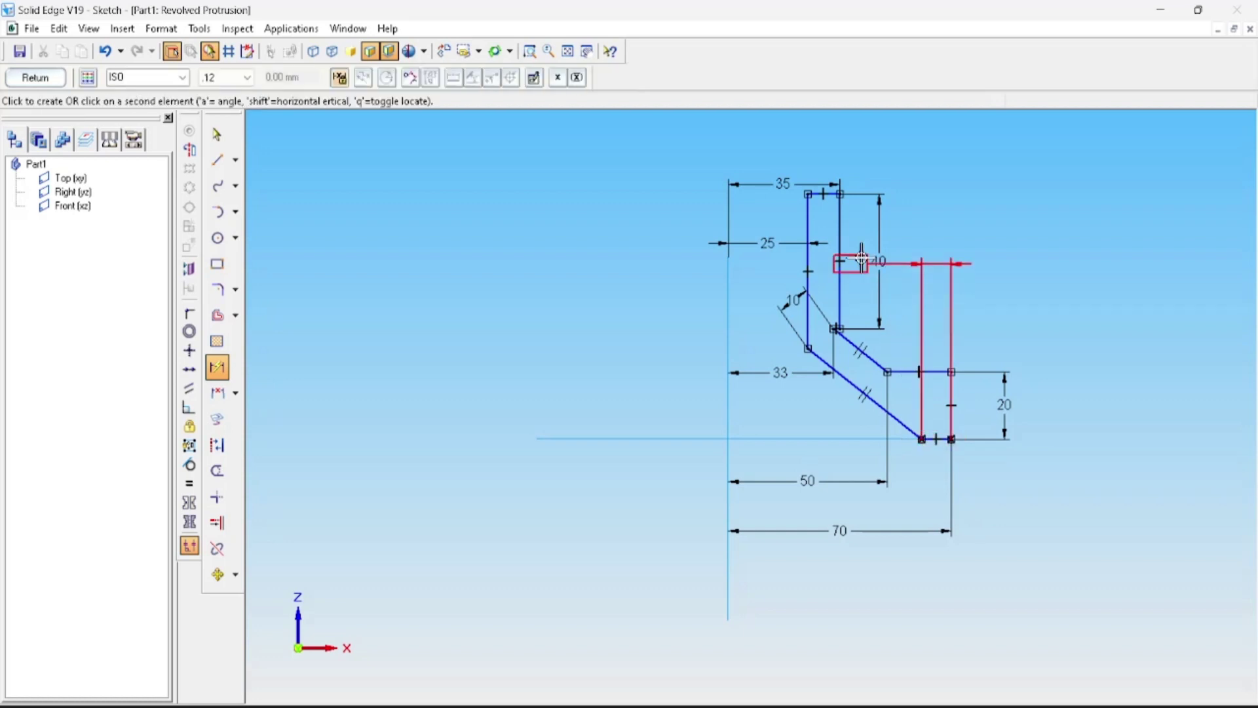
pyautogui.click(825, 194)
pyautogui.click(613, 316)
pyautogui.write('1')
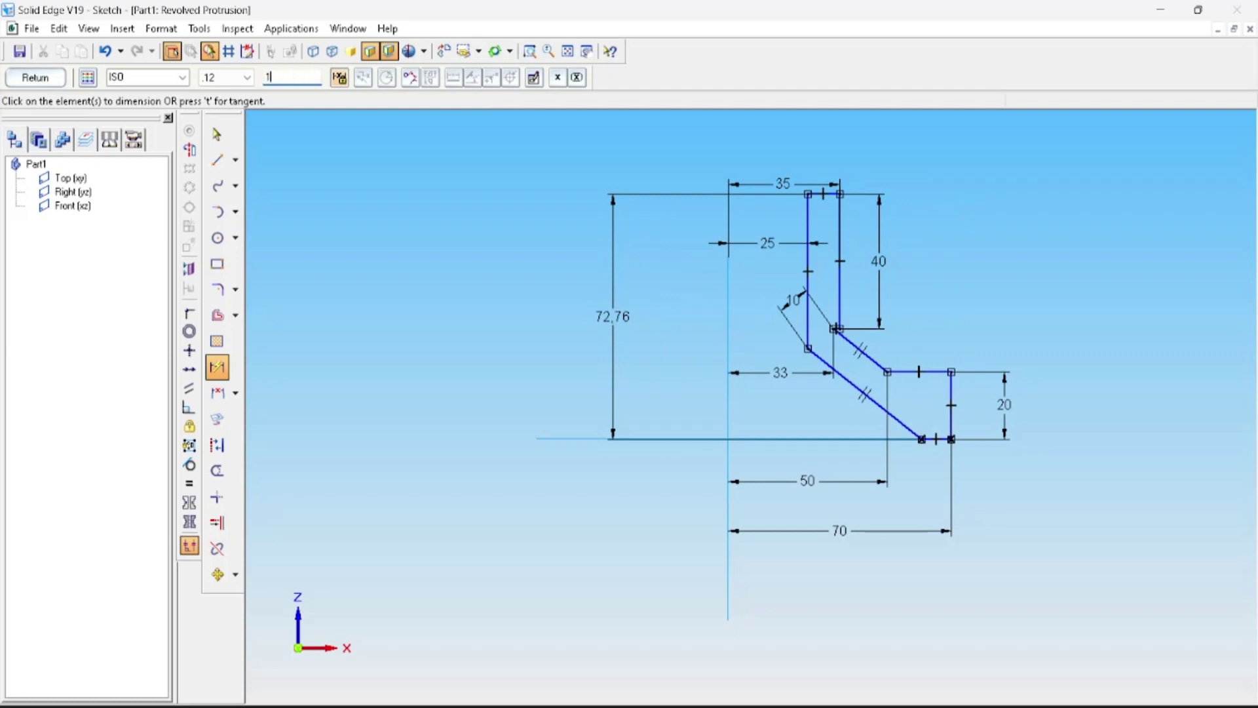
pyautogui.write('85')
pyautogui.press('Return')
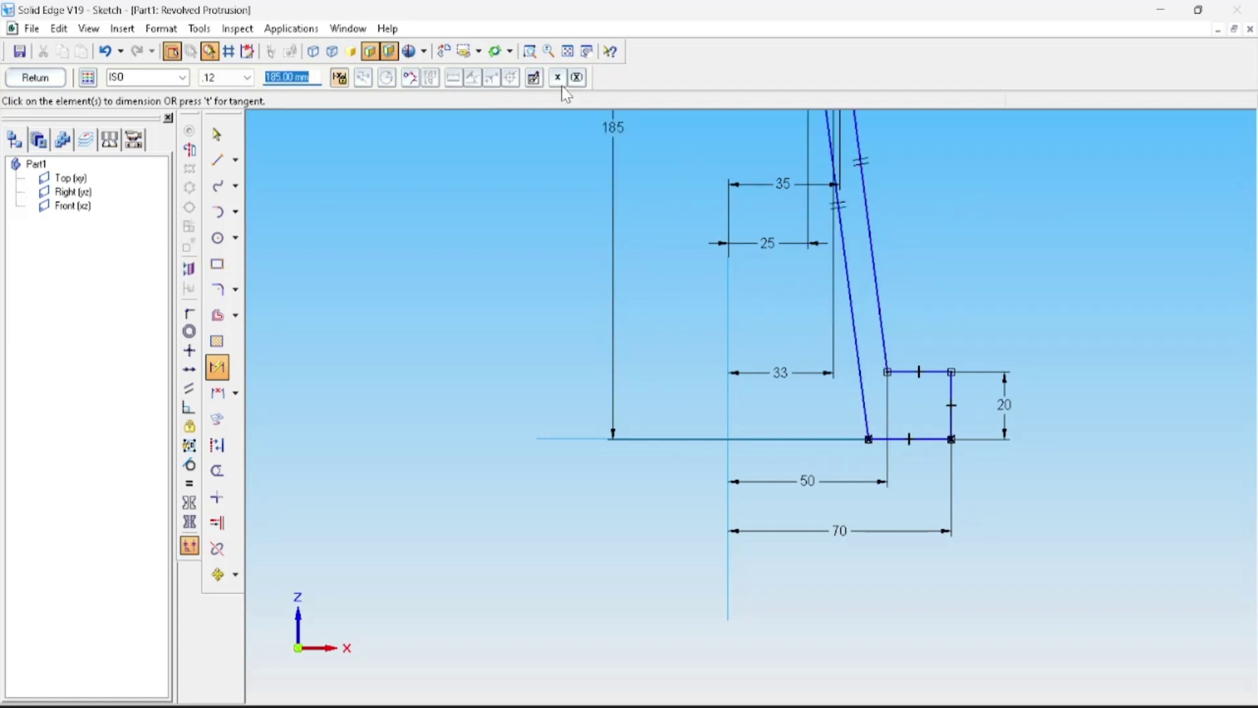
pyautogui.click(570, 54)
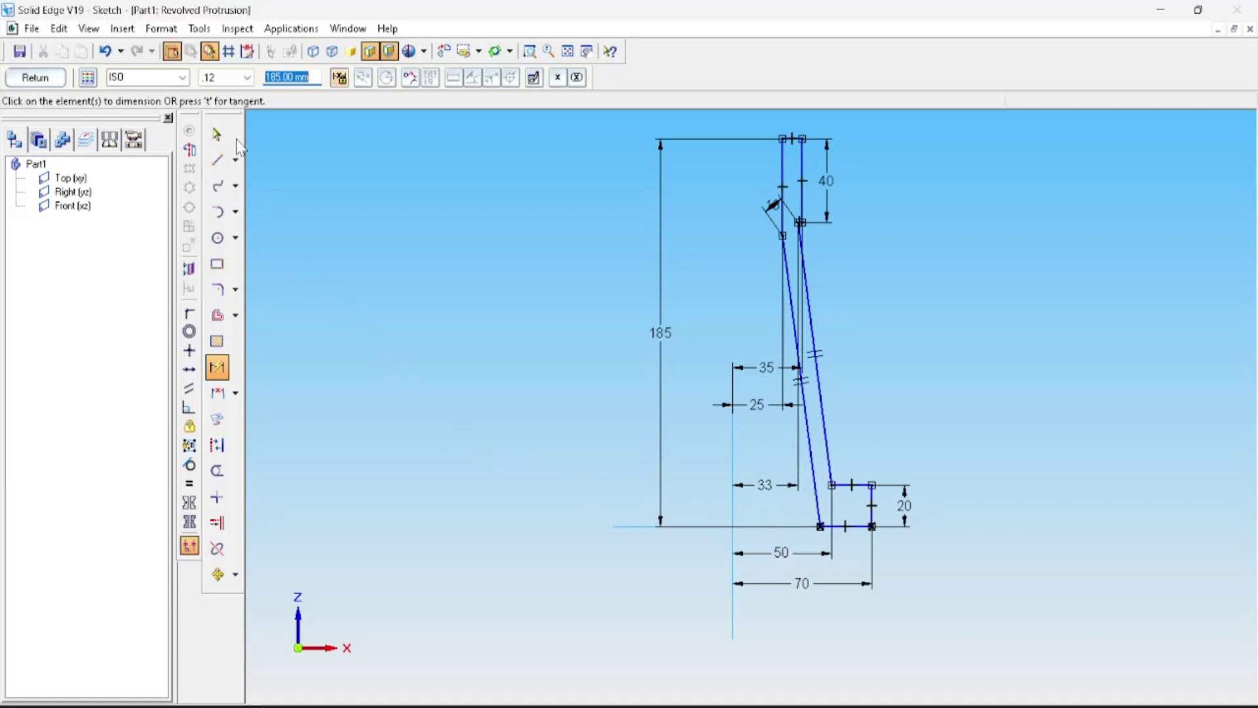
# Define the vertical reference line as the axis of revolution and close the profile sketch
pyautogui.click(193, 156)
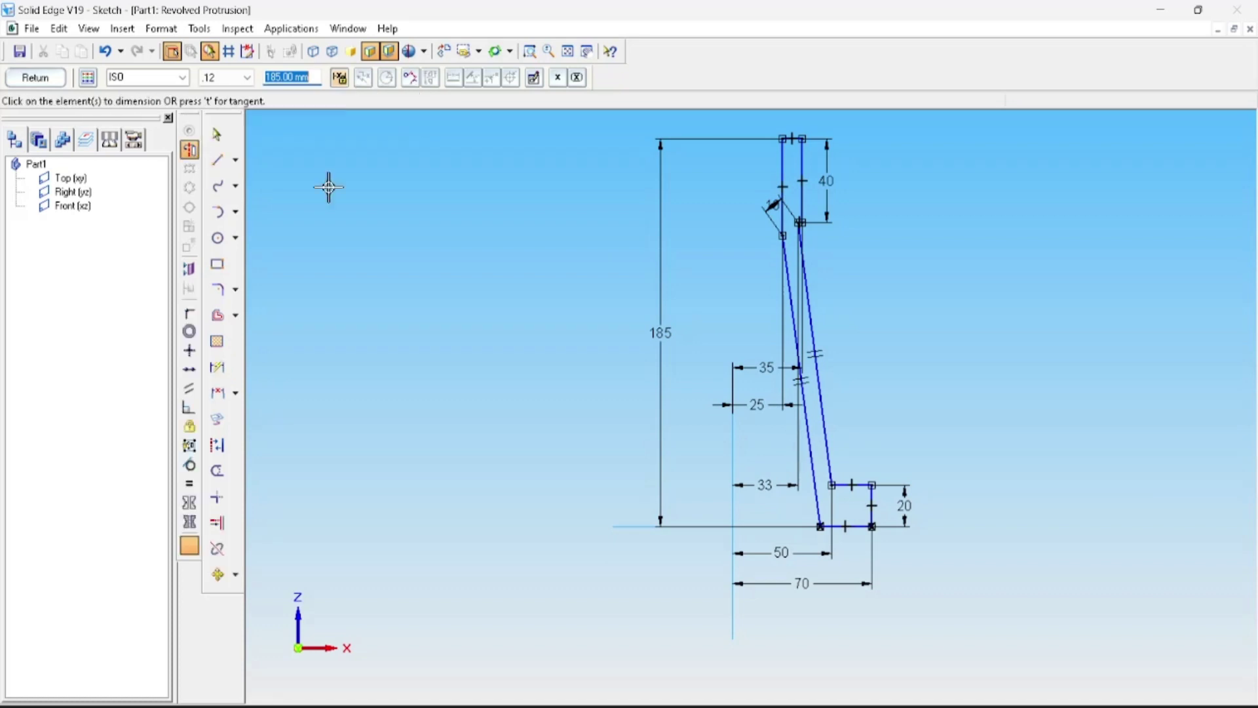
pyautogui.click(734, 472)
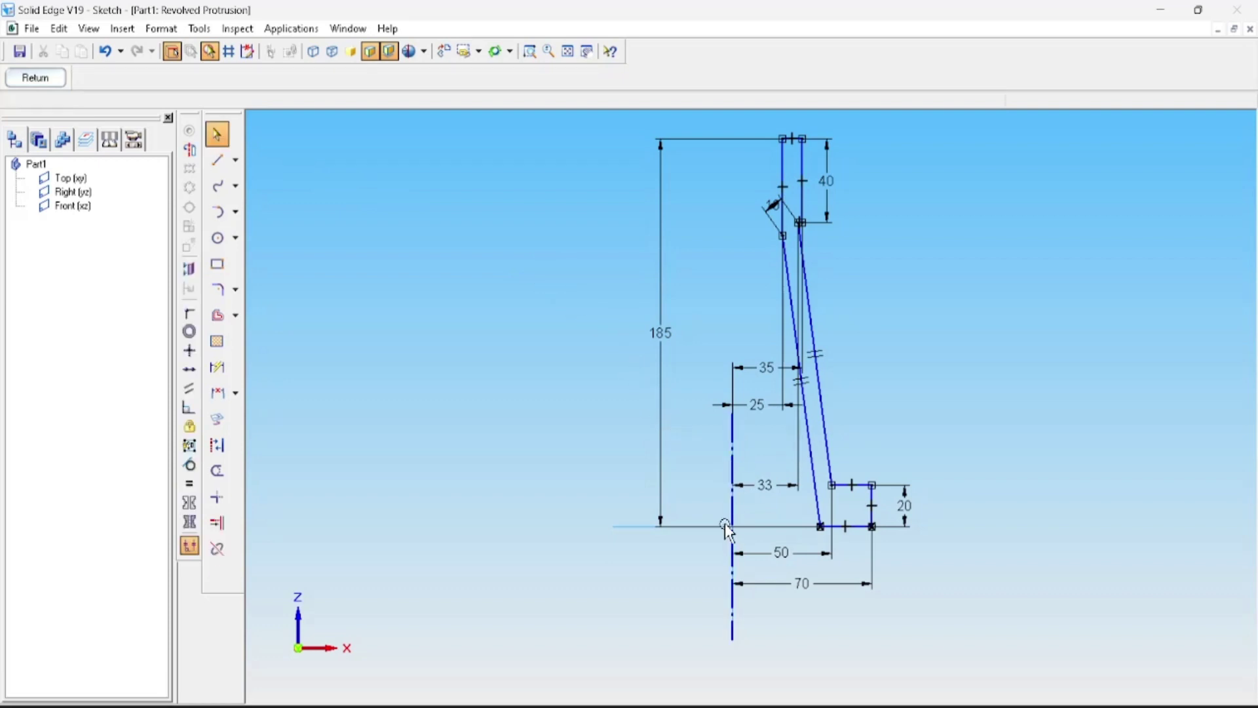
pyautogui.click(47, 86)
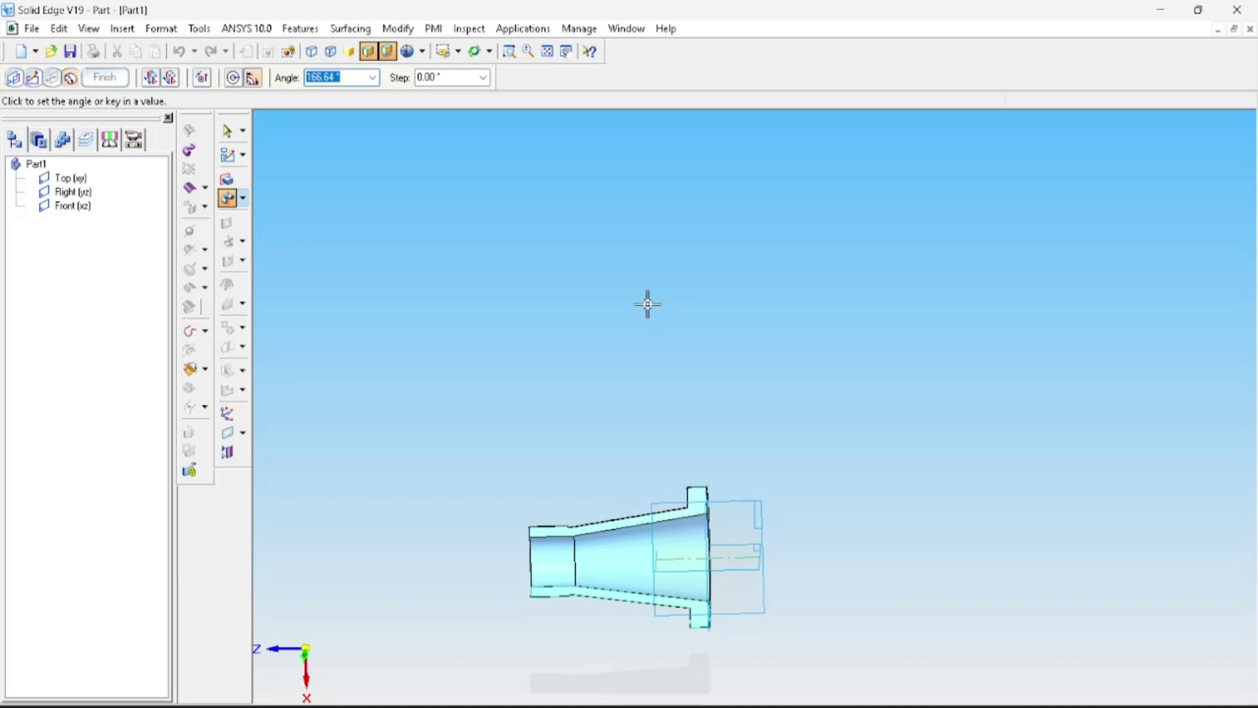
# Revolve the profile a full 360° in isometric view and finish the protrusion
pyautogui.hotkey('ctrl', 'i')
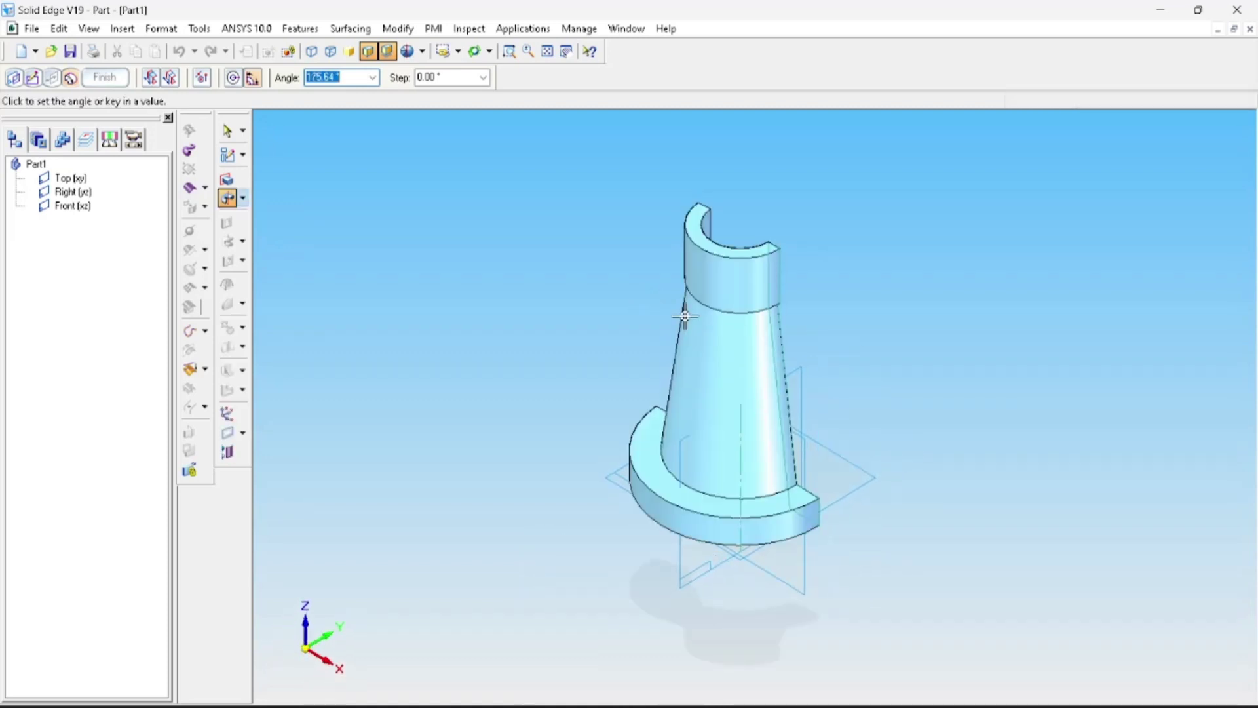
pyautogui.click(233, 80)
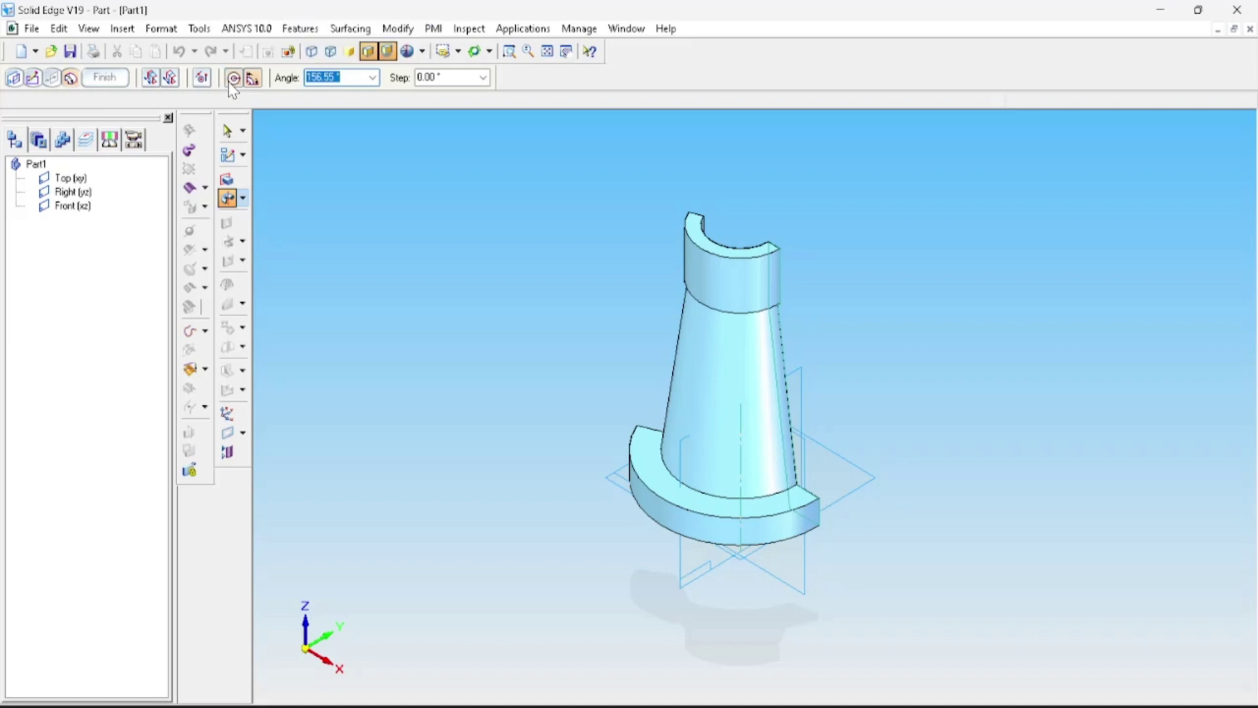
pyautogui.rightClick(485, 255)
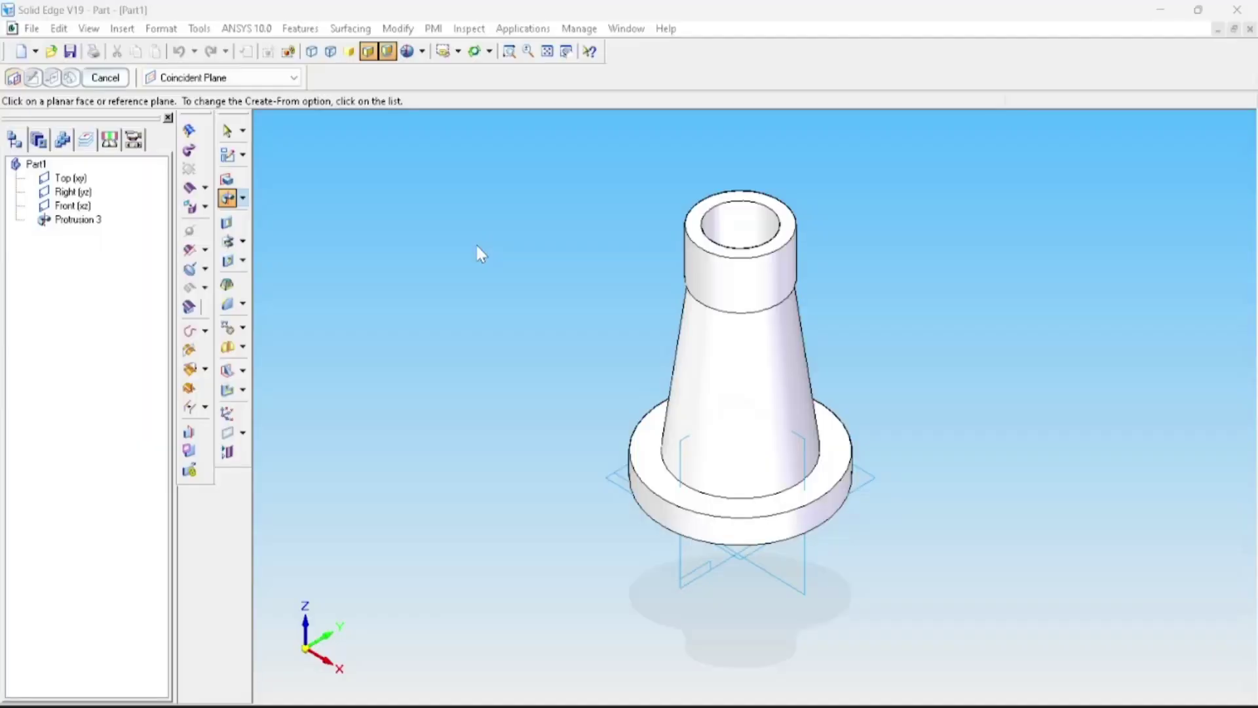
# Start a cutout on the underside of the base flange and sketch a 100 mm diameter circle centred on the origin, then close the sketch
pyautogui.scroll(-2, 482, 254)
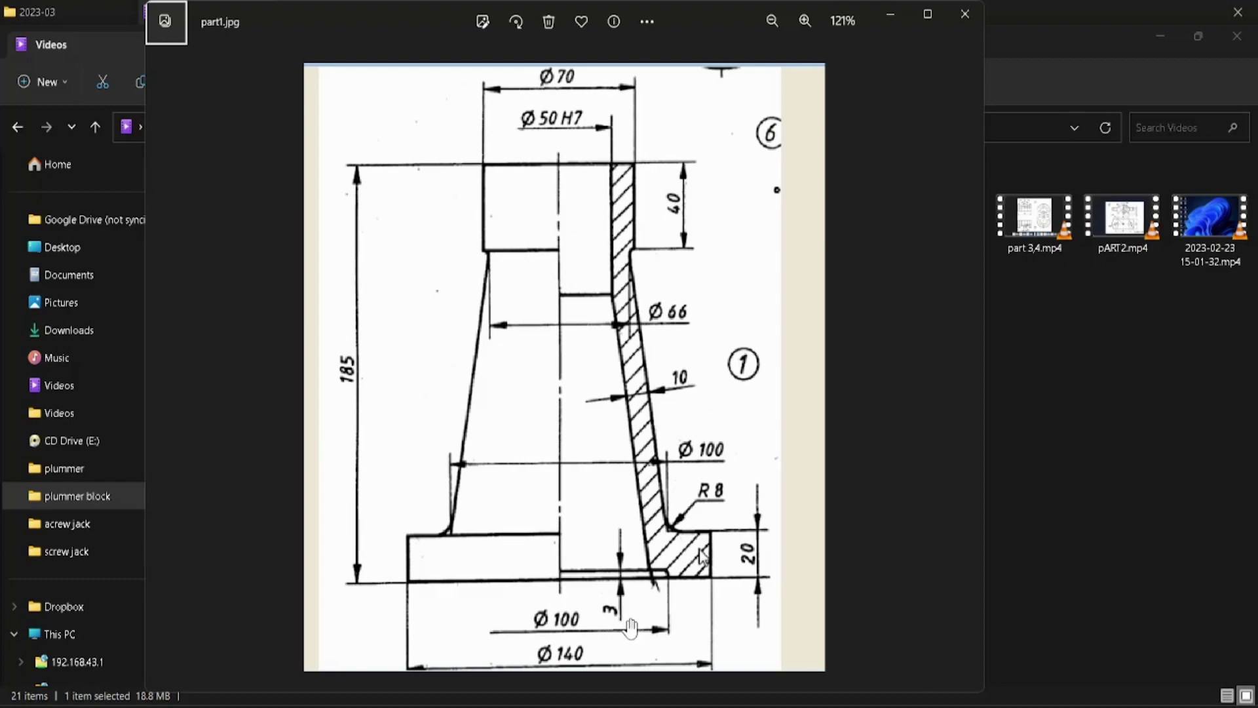
pyautogui.hotkey('alt', 'Tab')
pyautogui.moveTo(629, 625); pyautogui.dragTo(419, 293, button='middle')
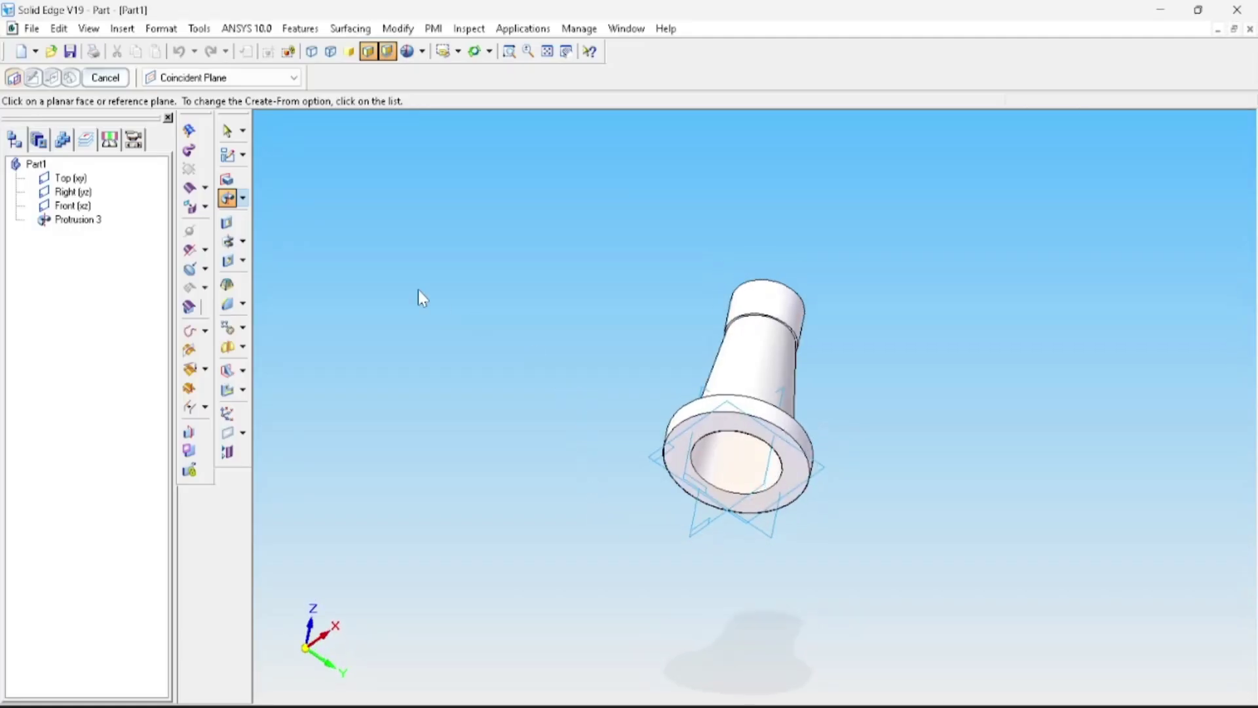
pyautogui.click(227, 222)
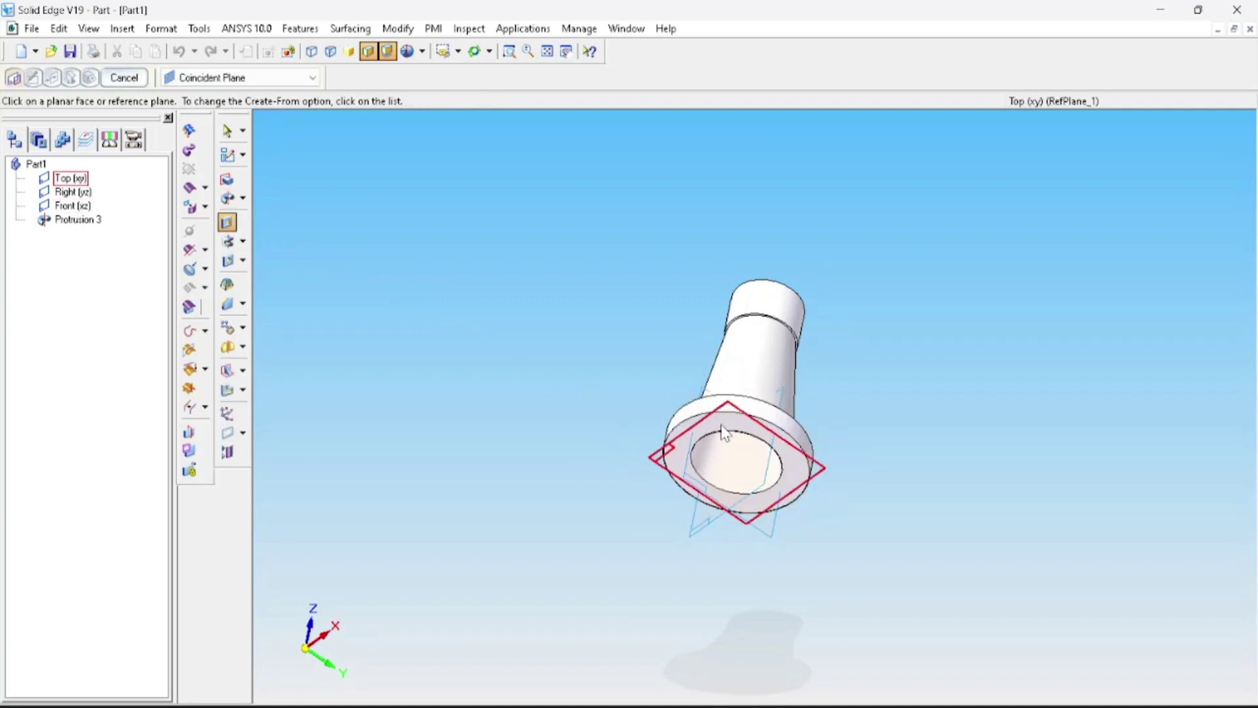
pyautogui.click(681, 419)
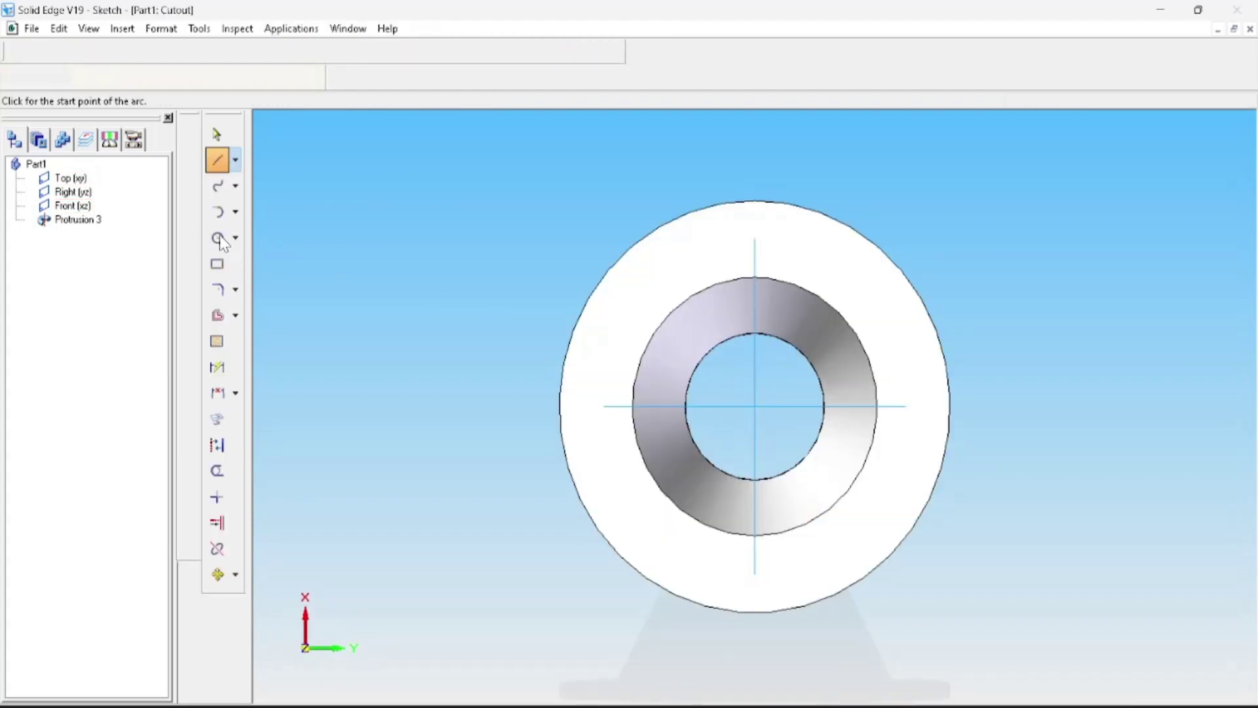
pyautogui.click(218, 238)
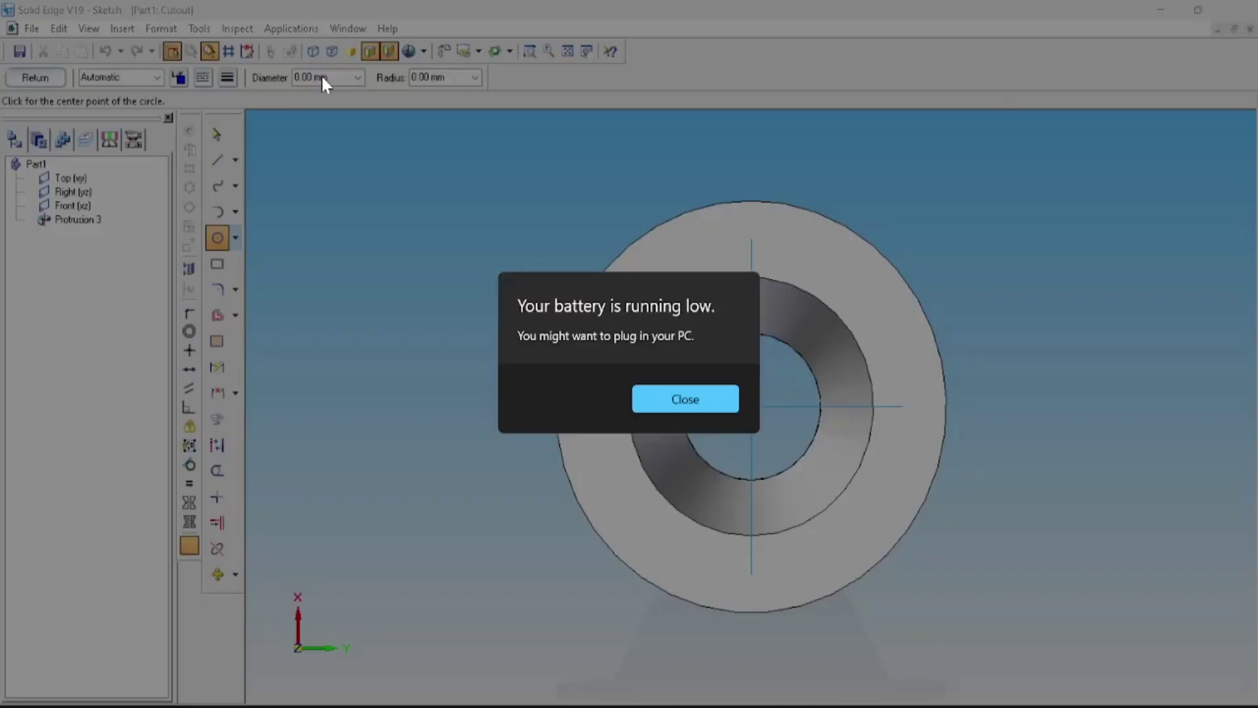
pyautogui.click(643, 410)
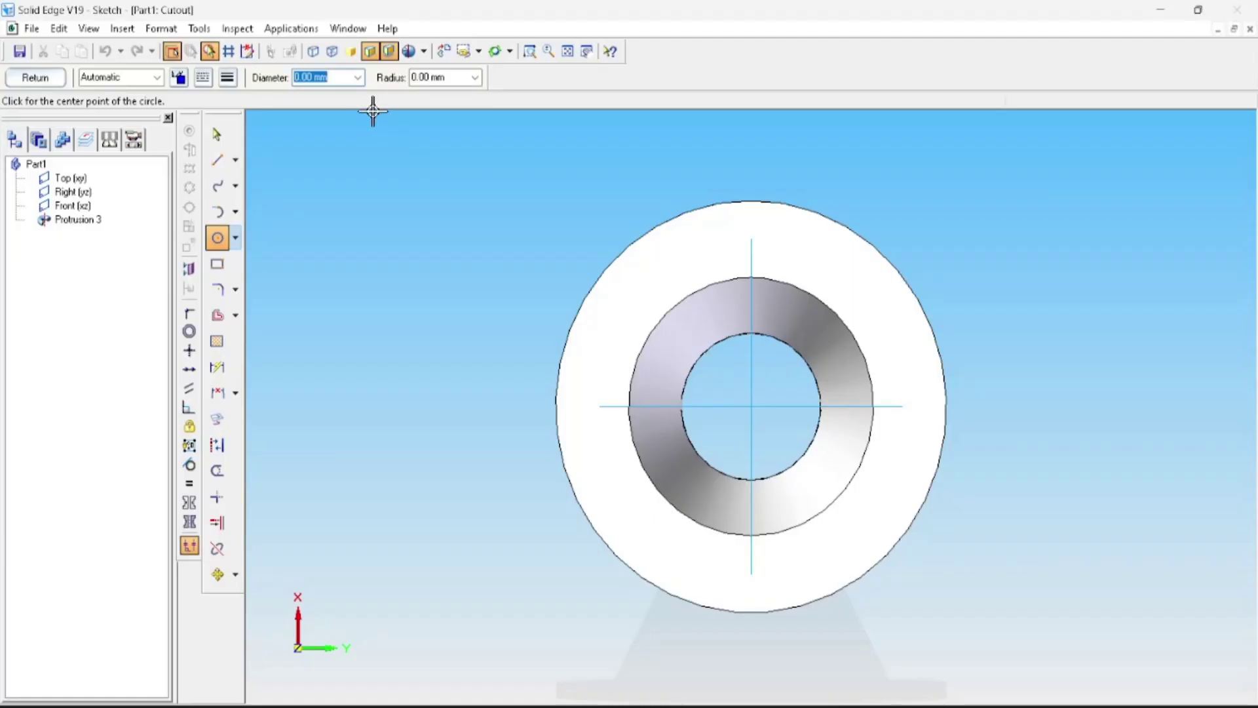
pyautogui.write('100')
pyautogui.press('Tab')
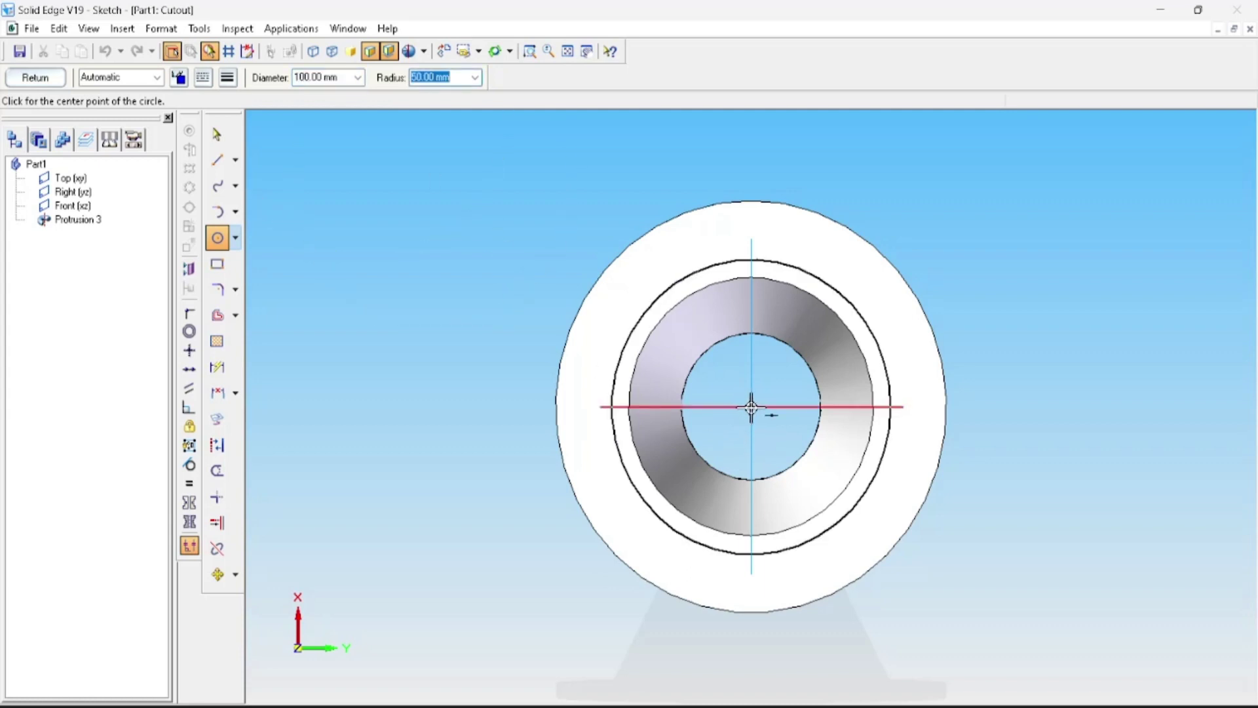
pyautogui.click(751, 407)
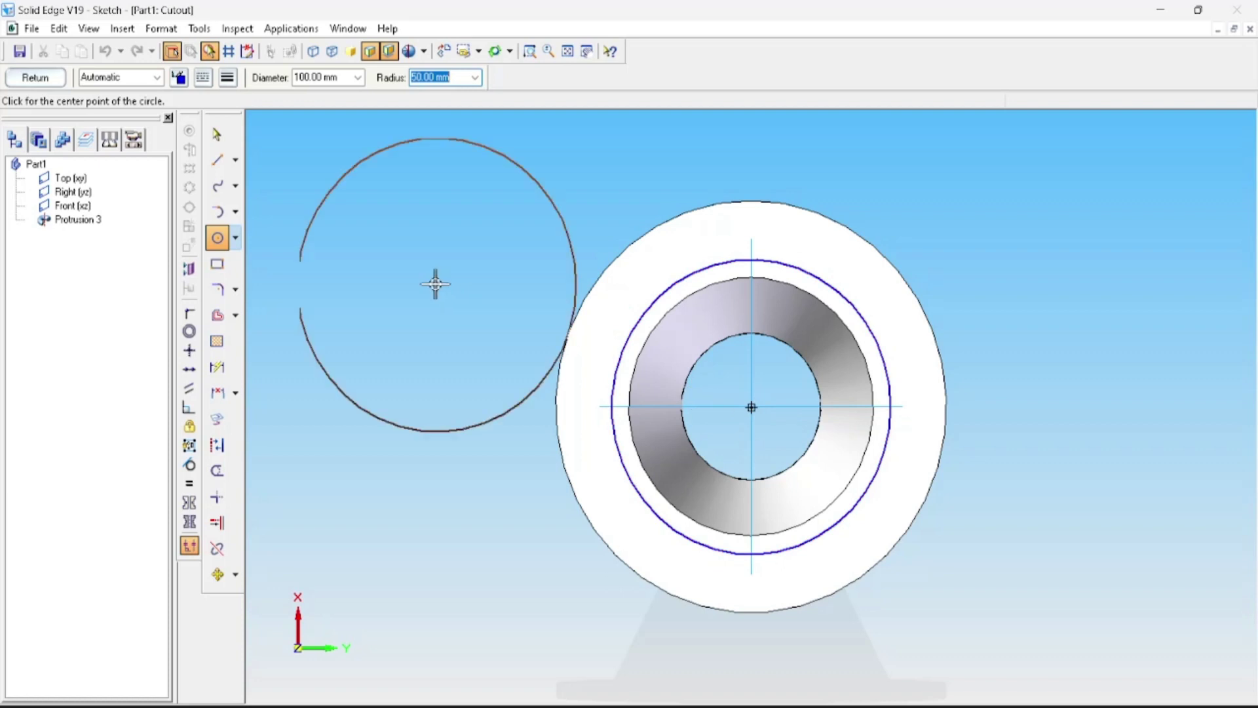
pyautogui.click(27, 79)
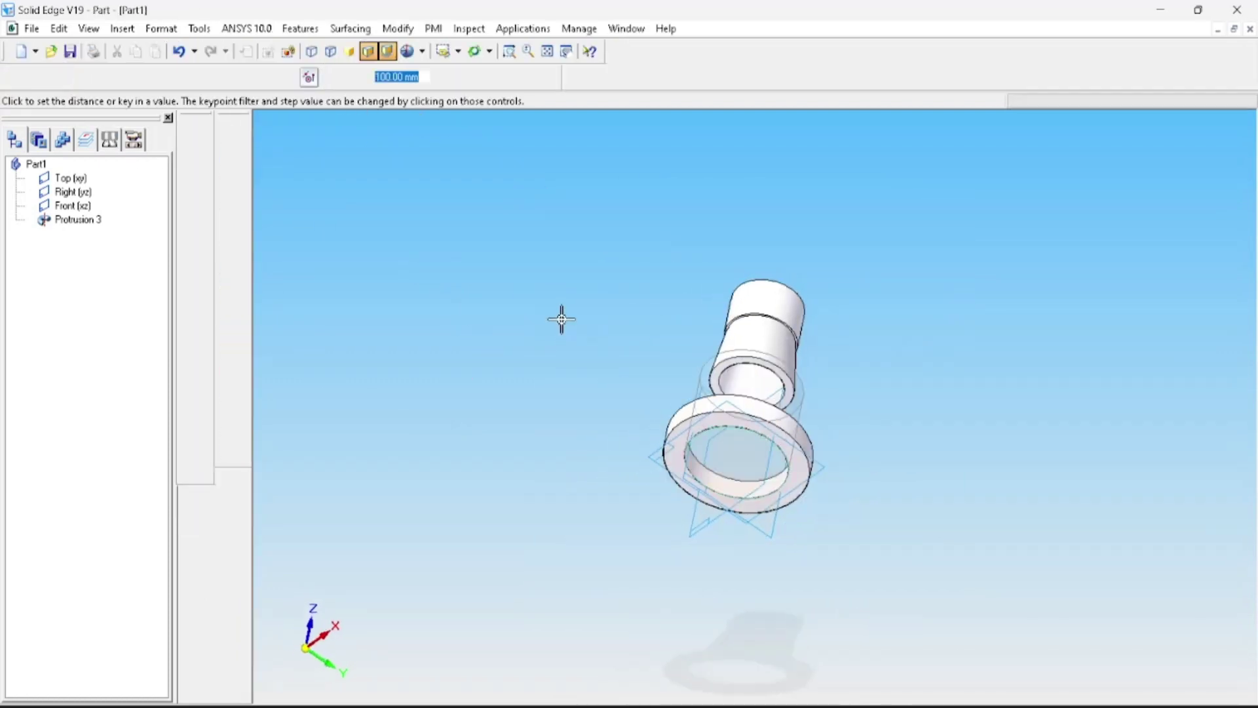
# Cut the circular recess 3 mm deep into the underside of the base
pyautogui.write('3')
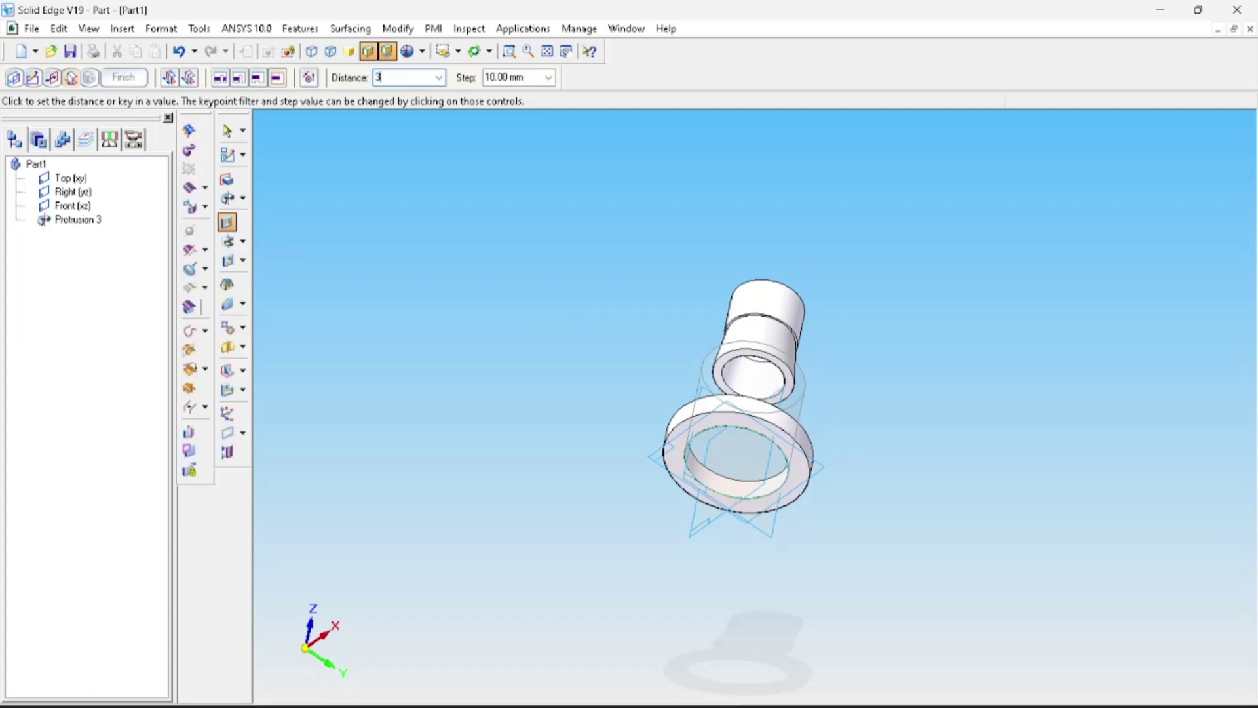
pyautogui.press('Return')
pyautogui.click(561, 319)
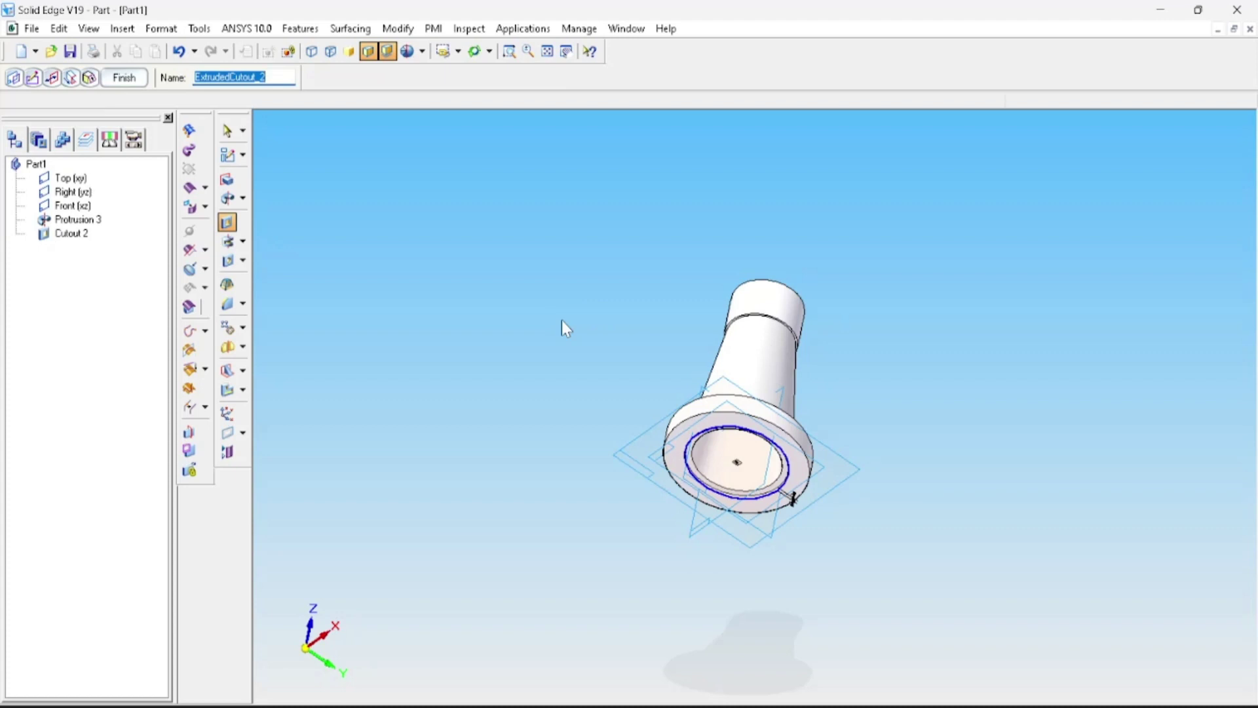
# Switch to the image viewer, review the body drawing part1.jpg and open the screw jack assembly drawing
pyautogui.moveTo(561, 320); pyautogui.dragTo(988, 441, button='middle')
pyautogui.hotkey('alt', 'Tab')
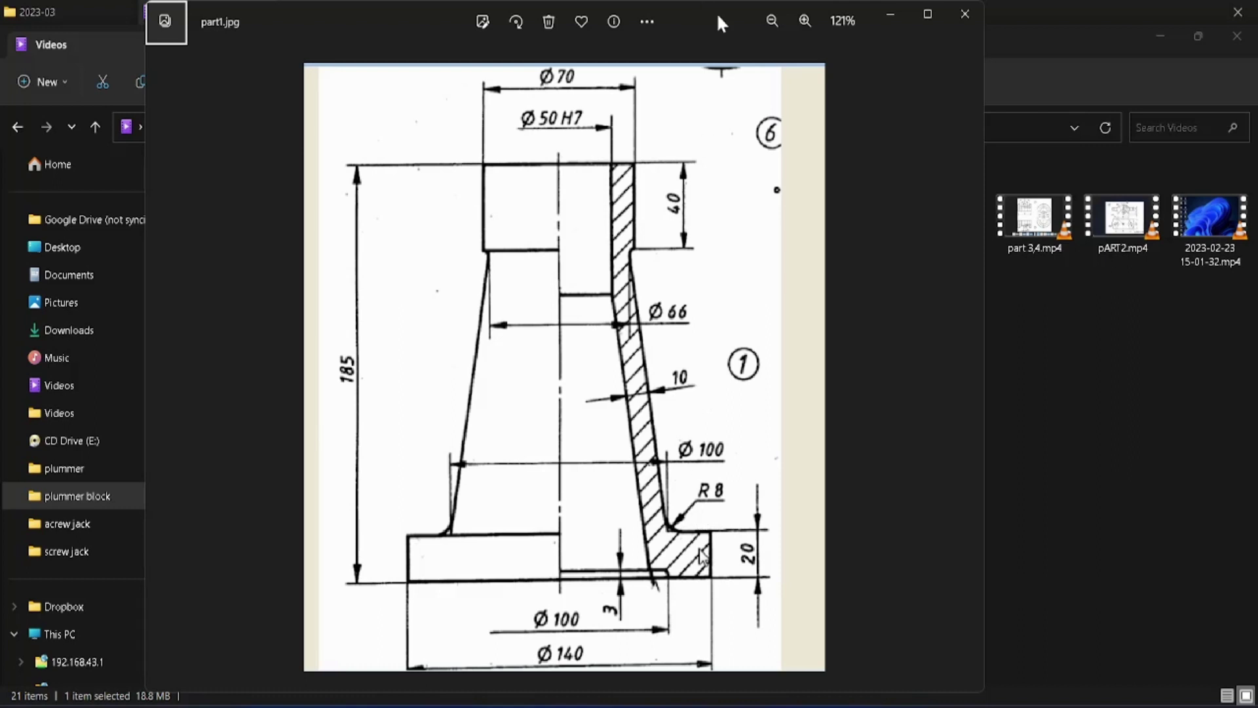
pyautogui.moveTo(718, 18); pyautogui.dragTo(859, 102)
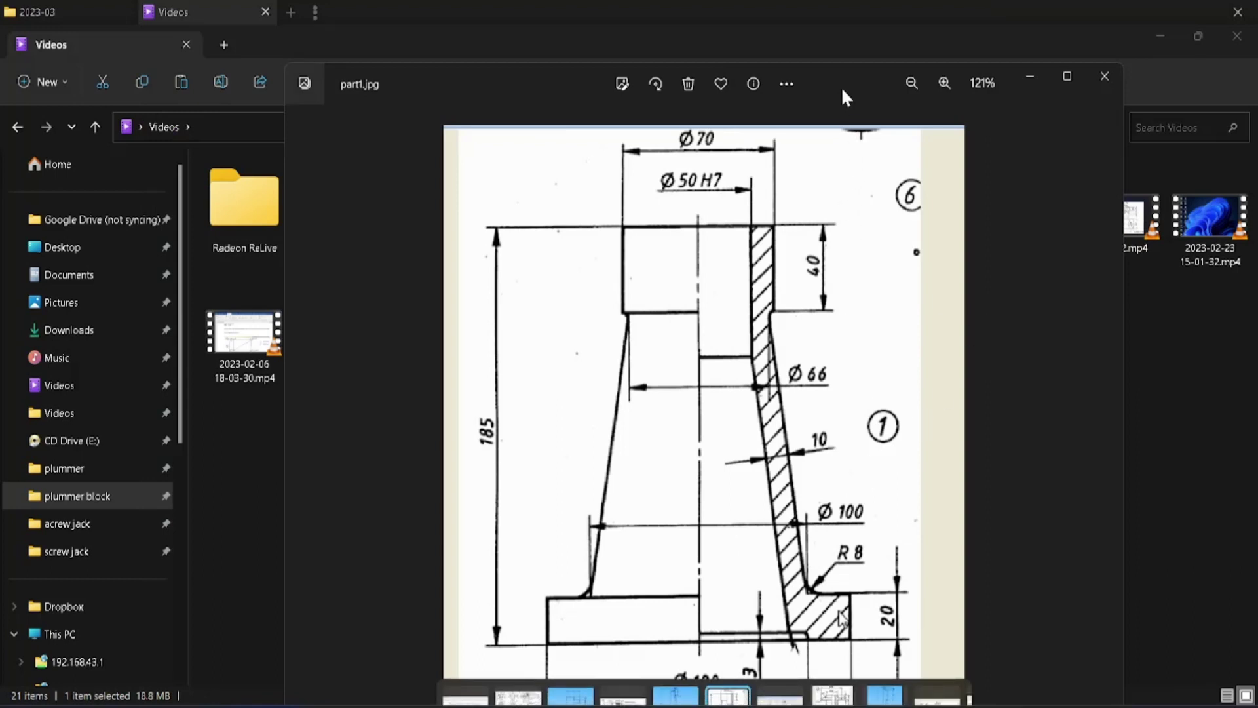
pyautogui.moveTo(839, 83); pyautogui.dragTo(777, 10)
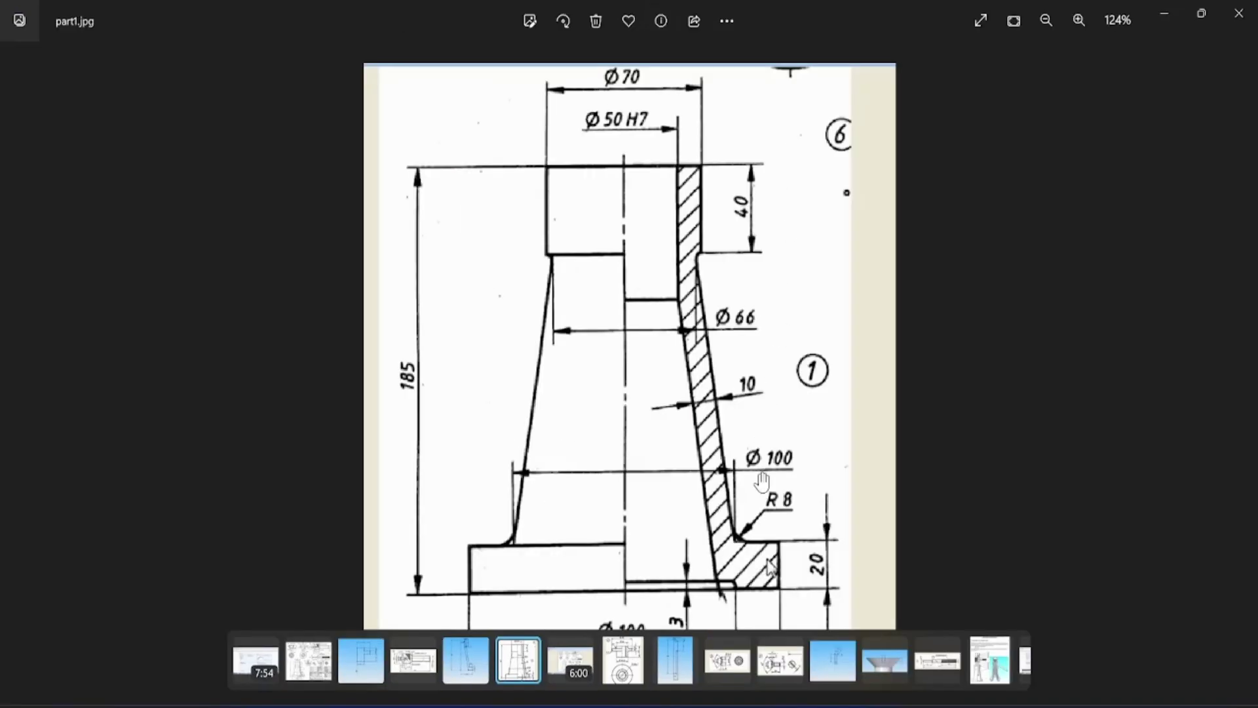
pyautogui.click(1024, 660)
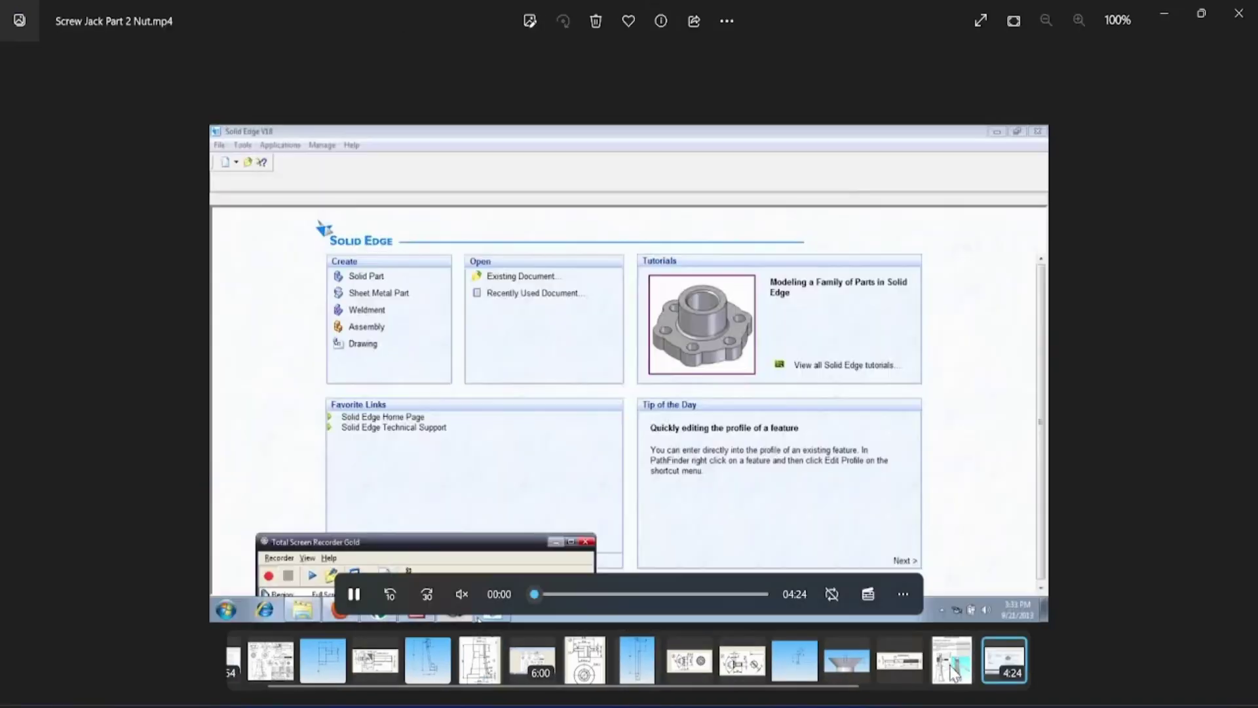
pyautogui.click(951, 665)
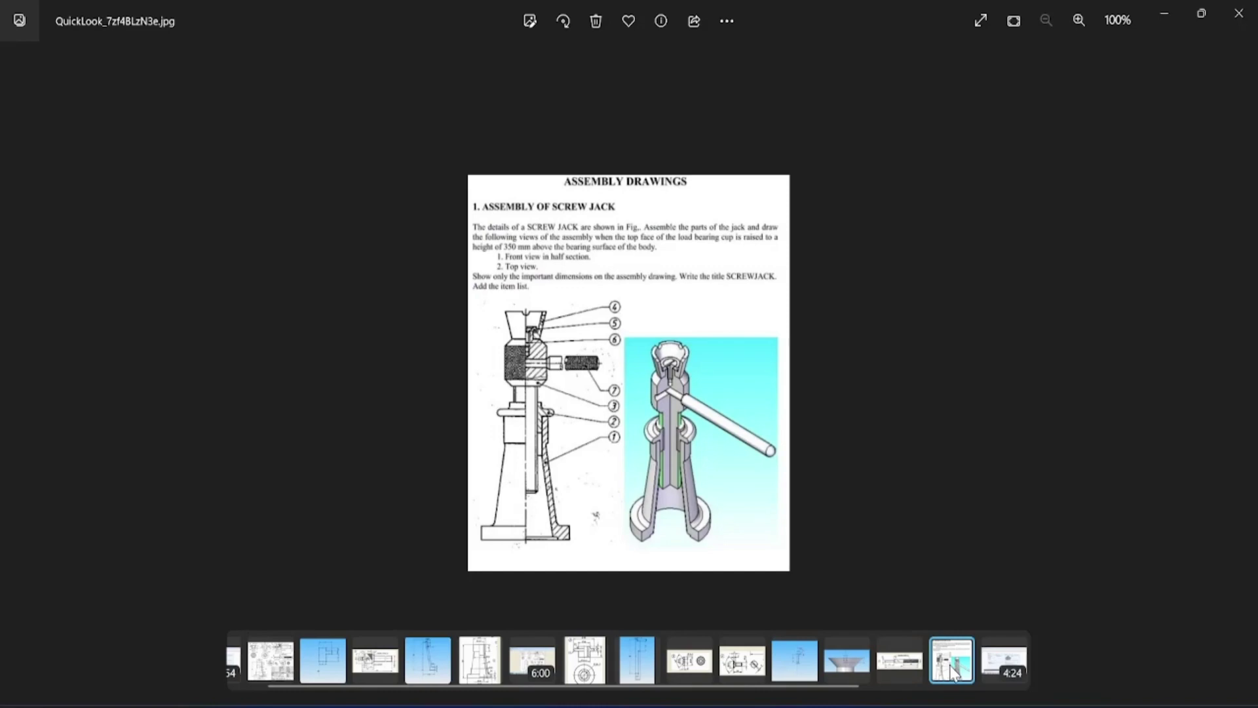
# Browse back through the reference images to the screw jack details drawing, assembly.jpg, and examine the body's dimensions
pyautogui.press('Left')
pyautogui.press('Left')
pyautogui.press('Left')
pyautogui.press('Left')
pyautogui.press('Left')
pyautogui.press('Left')
pyautogui.press('Left')
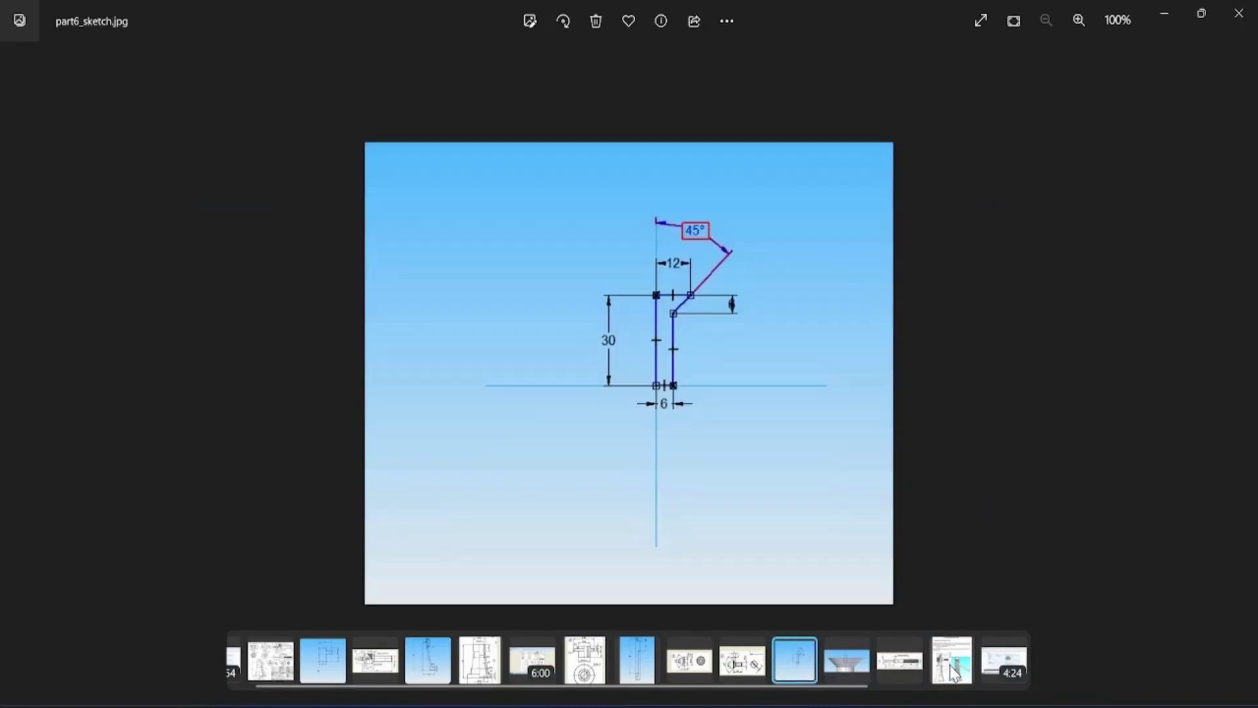
pyautogui.press('Left')
pyautogui.press('Left')
pyautogui.press('Left')
pyautogui.press('Left')
pyautogui.press('Left')
pyautogui.press('Left')
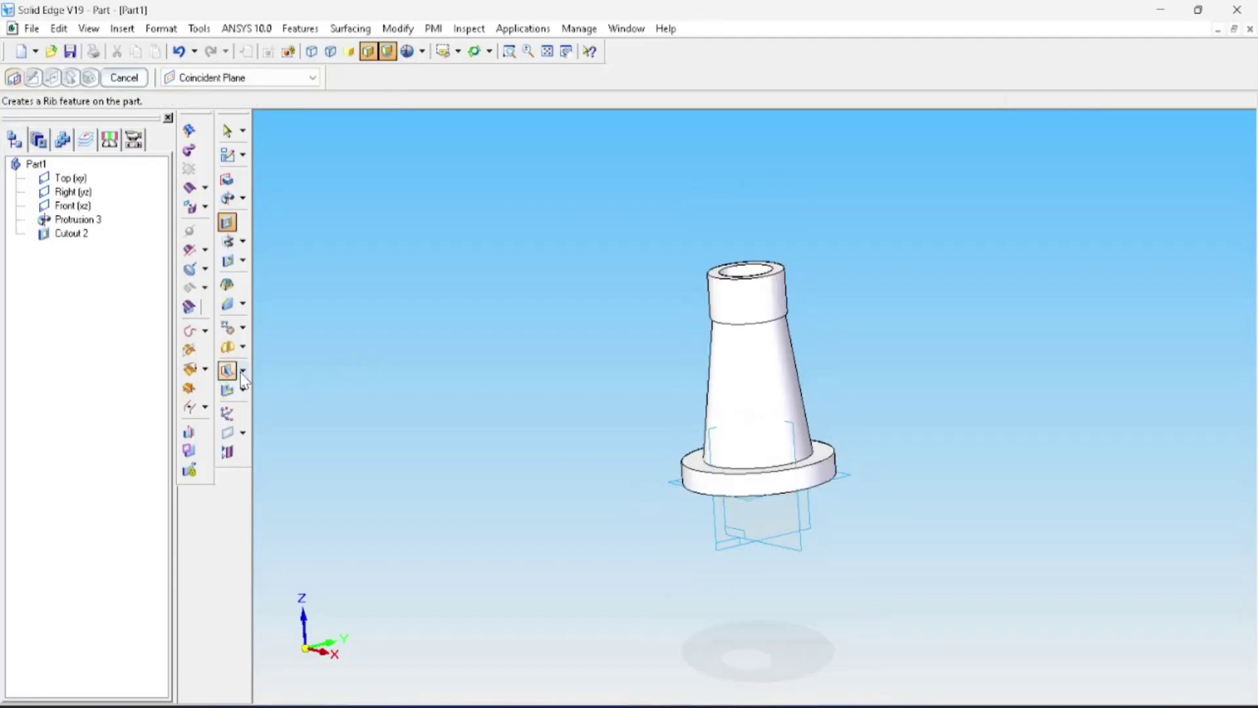
# Start a round in Solid Edge with a 1 mm radius and select the circular edge of the recess in the base's underside
pyautogui.click(231, 307)
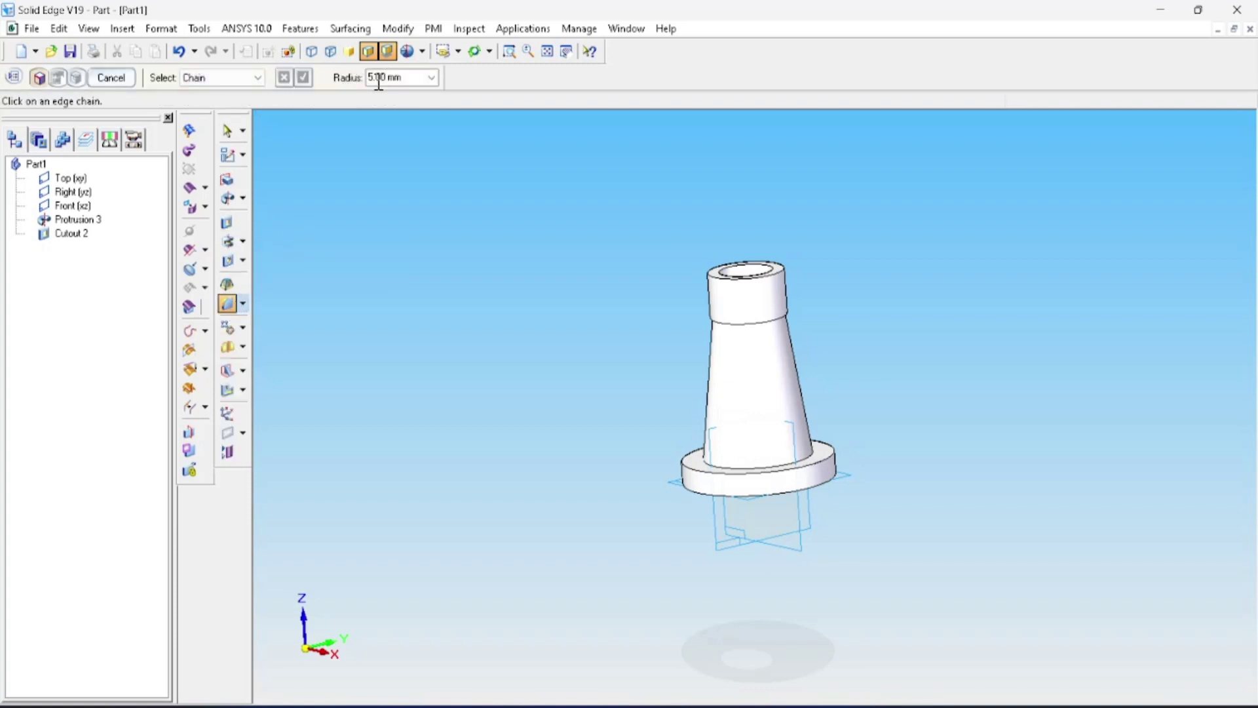
pyautogui.click(379, 77)
pyautogui.write('1')
pyautogui.press('Return')
pyautogui.moveTo(456, 271); pyautogui.dragTo(532, 275, button='middle')
pyautogui.scroll(5, 530, 275)
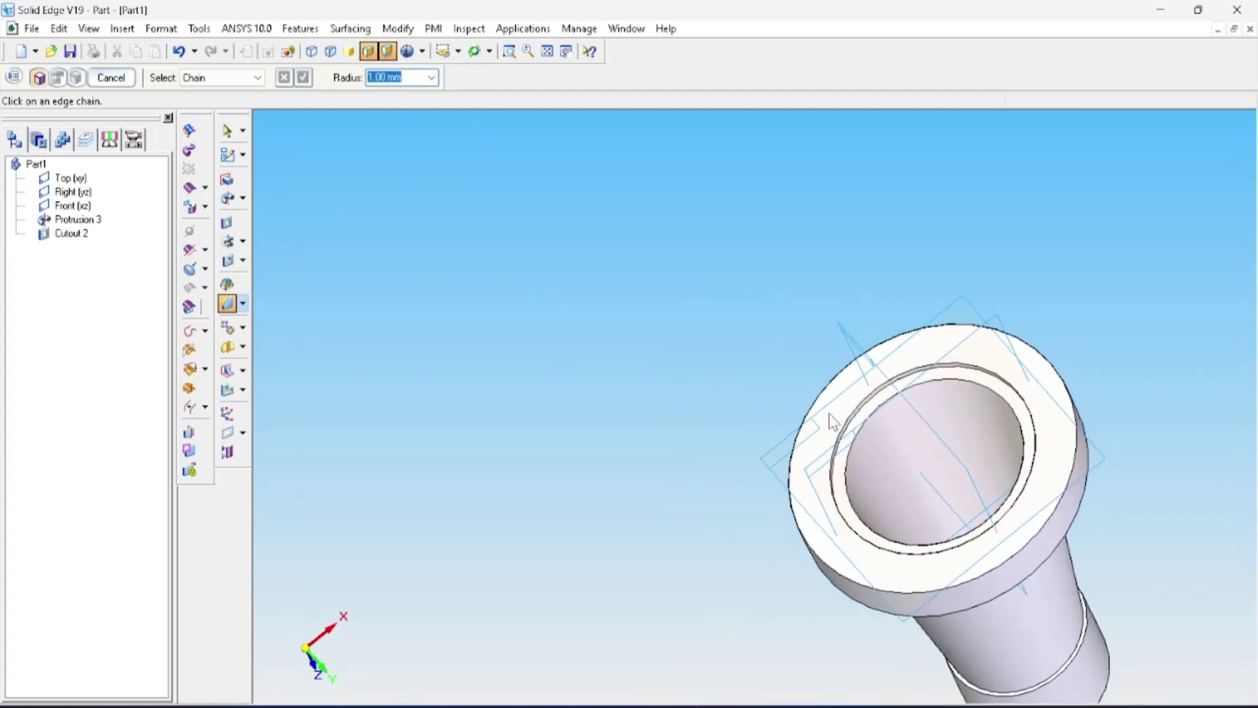
pyautogui.click(853, 465)
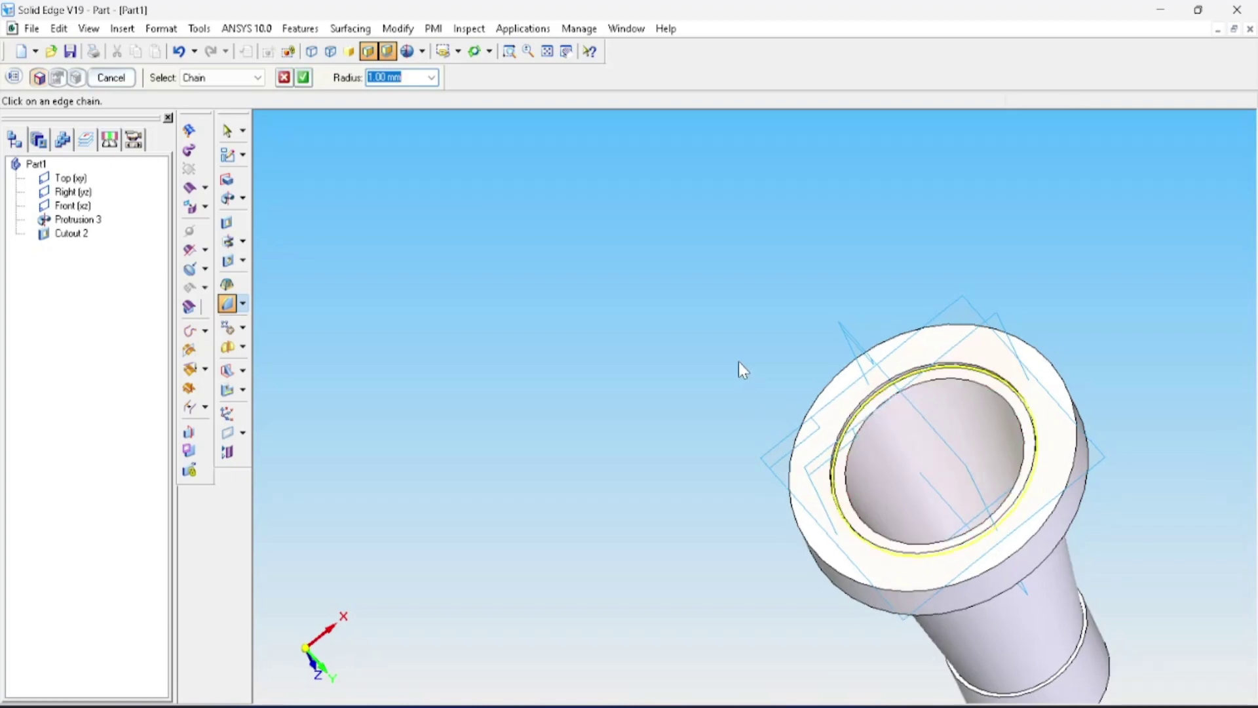
# Add the shoulder edge where the tapered wall meets the upper collar to the 1 mm round and finish the feature
pyautogui.moveTo(741, 368); pyautogui.dragTo(881, 375, button='middle')
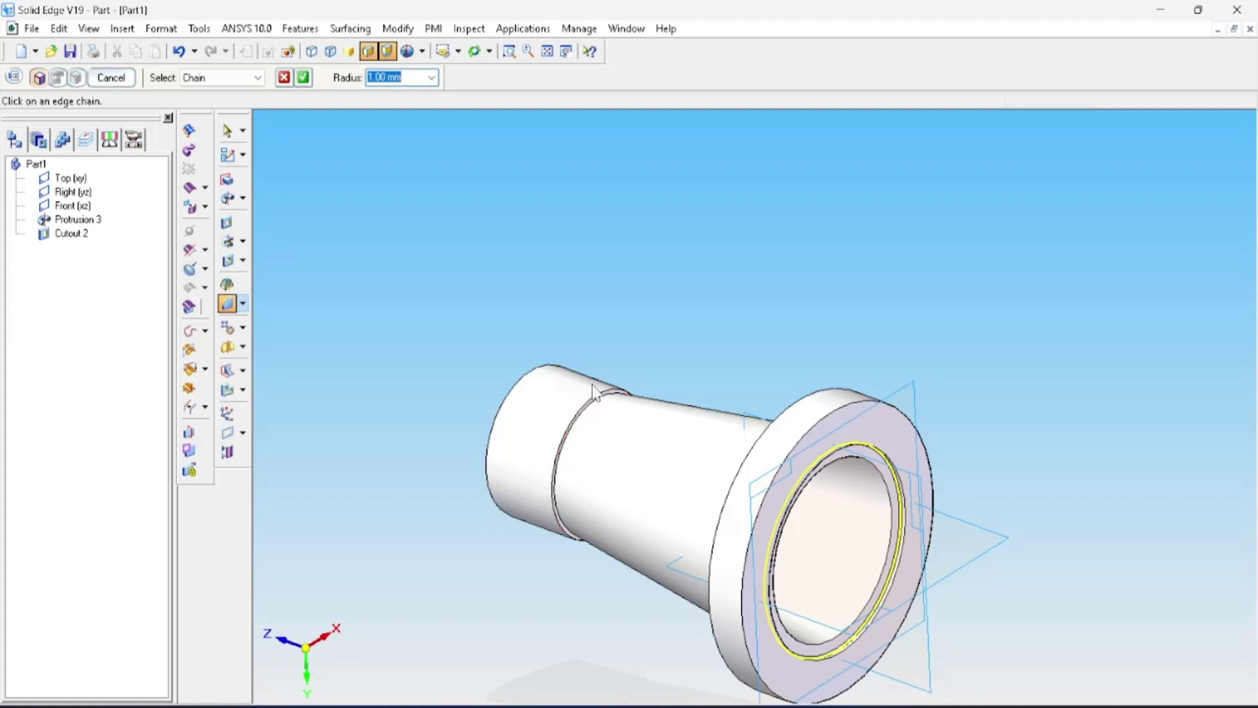
pyautogui.scroll(2, 659, 432)
pyautogui.scroll(1, 658, 432)
pyautogui.click(616, 420)
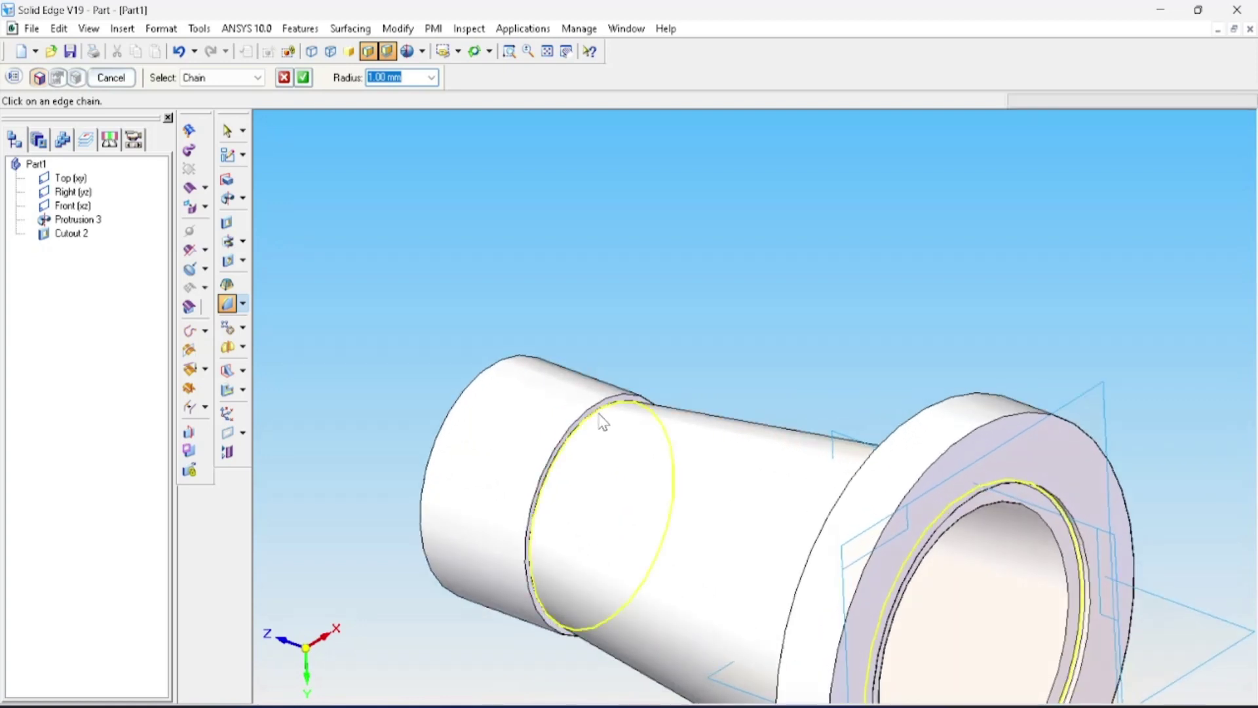
pyautogui.write('5')
pyautogui.click(303, 78)
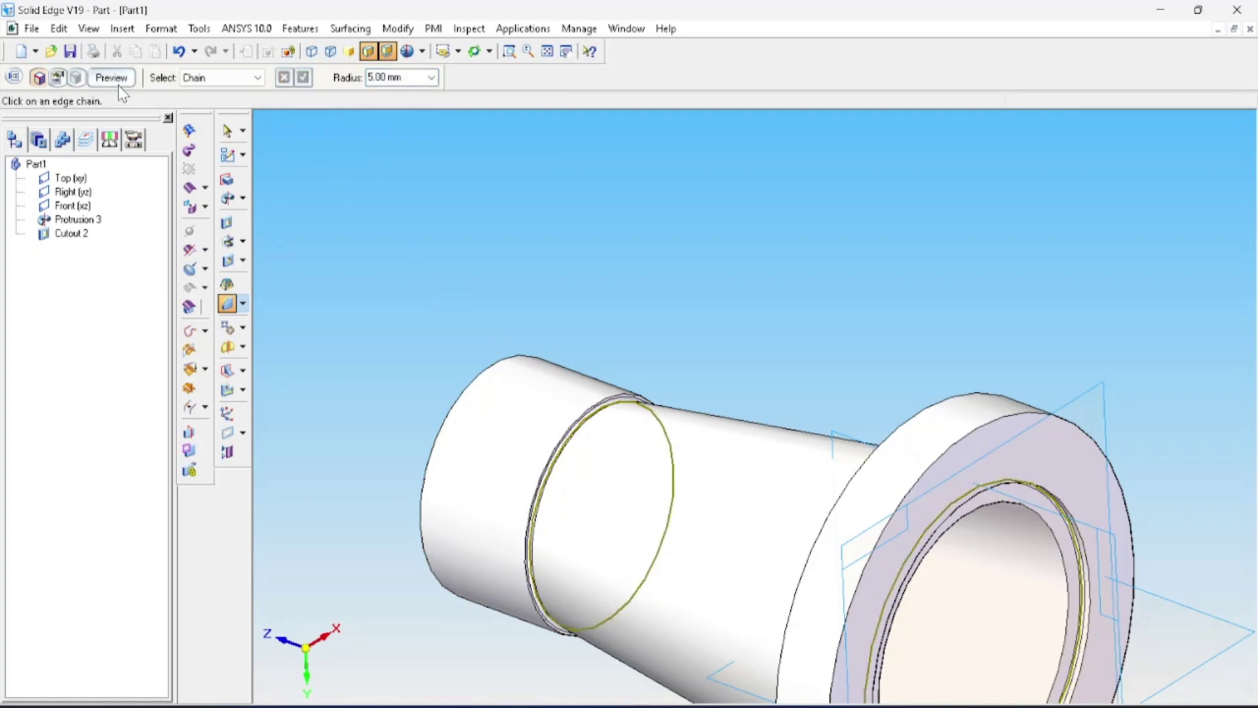
pyautogui.click(111, 77)
pyautogui.click(112, 77)
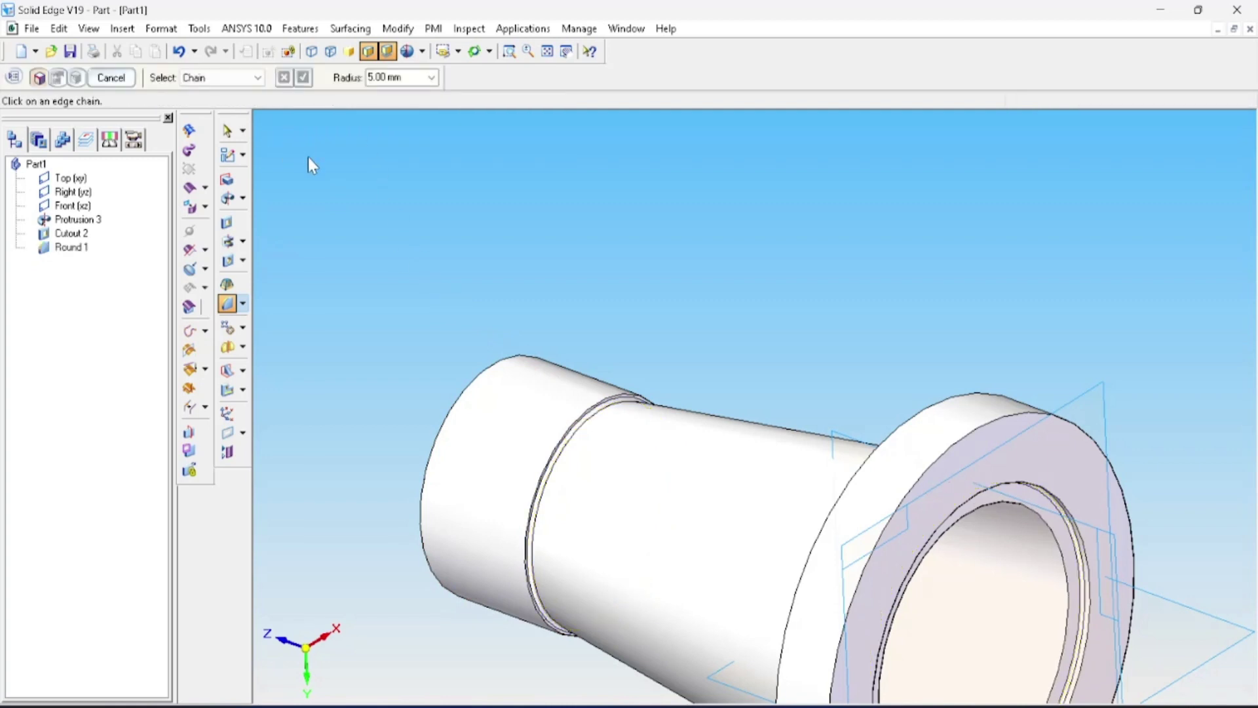
# Check the flange fillet radius in assembly.jpg and round the edge between the tapered wall and the base flange with an 8 mm radius
pyautogui.hotkey('ctrl', 'i')
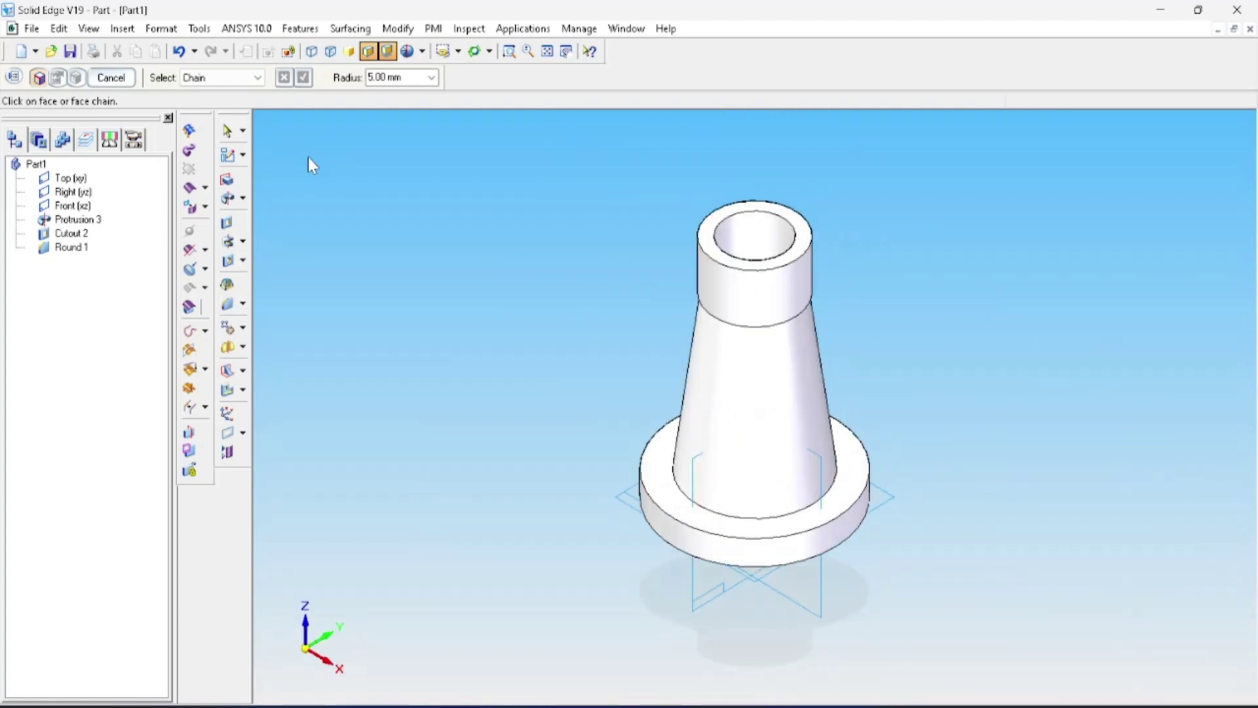
pyautogui.moveTo(519, 408); pyautogui.dragTo(724, 547, button='middle')
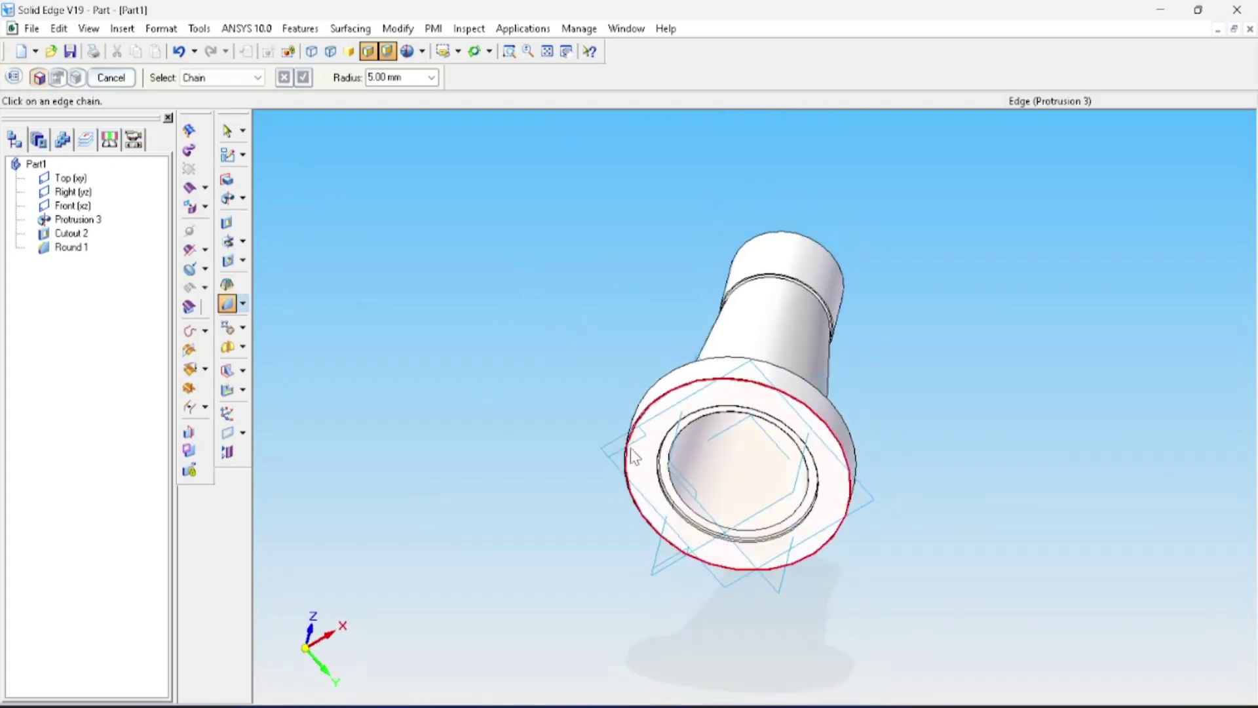
pyautogui.scroll(4, 724, 548)
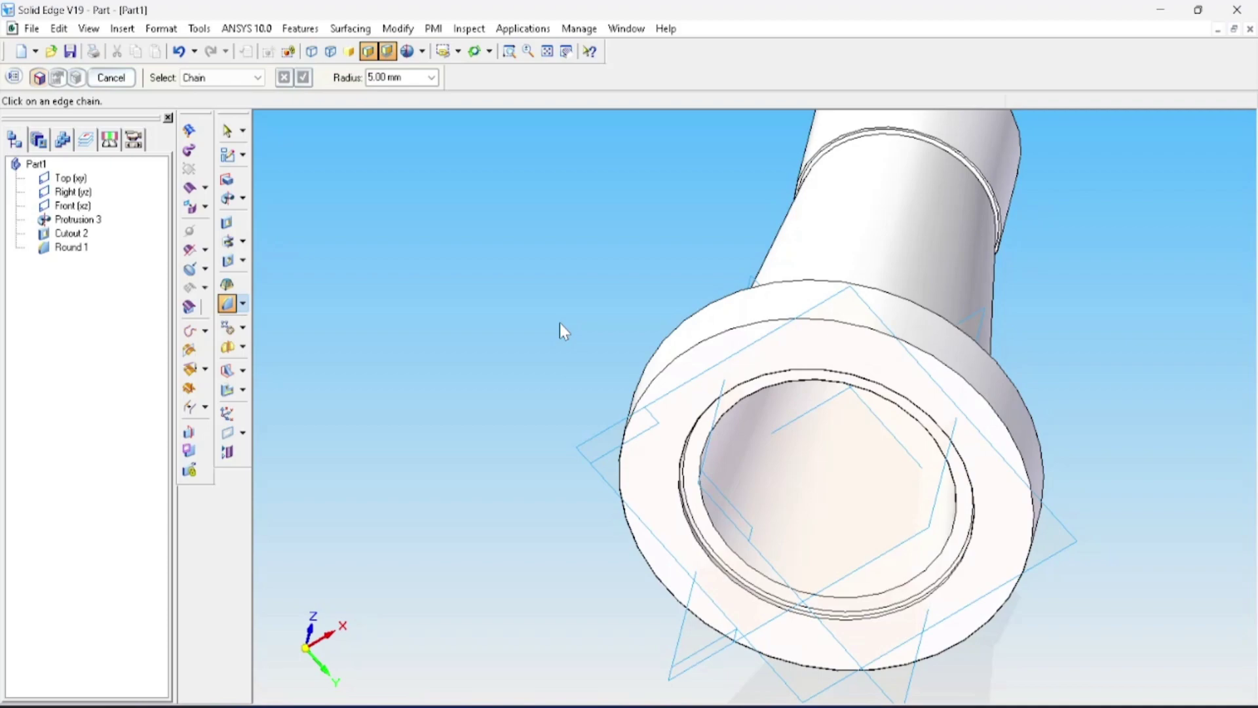
pyautogui.hotkey('alt', 'Tab')
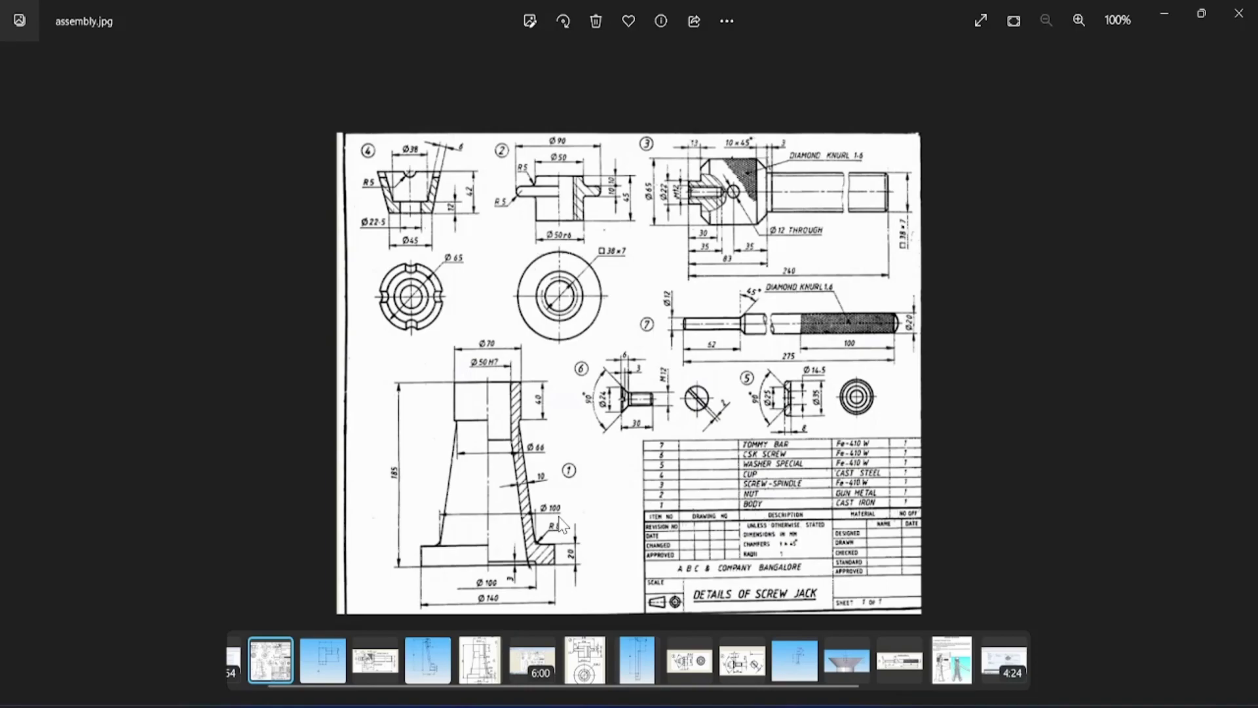
pyautogui.hotkey('alt', 'Tab')
pyautogui.moveTo(937, 443); pyautogui.dragTo(609, 411, button='middle')
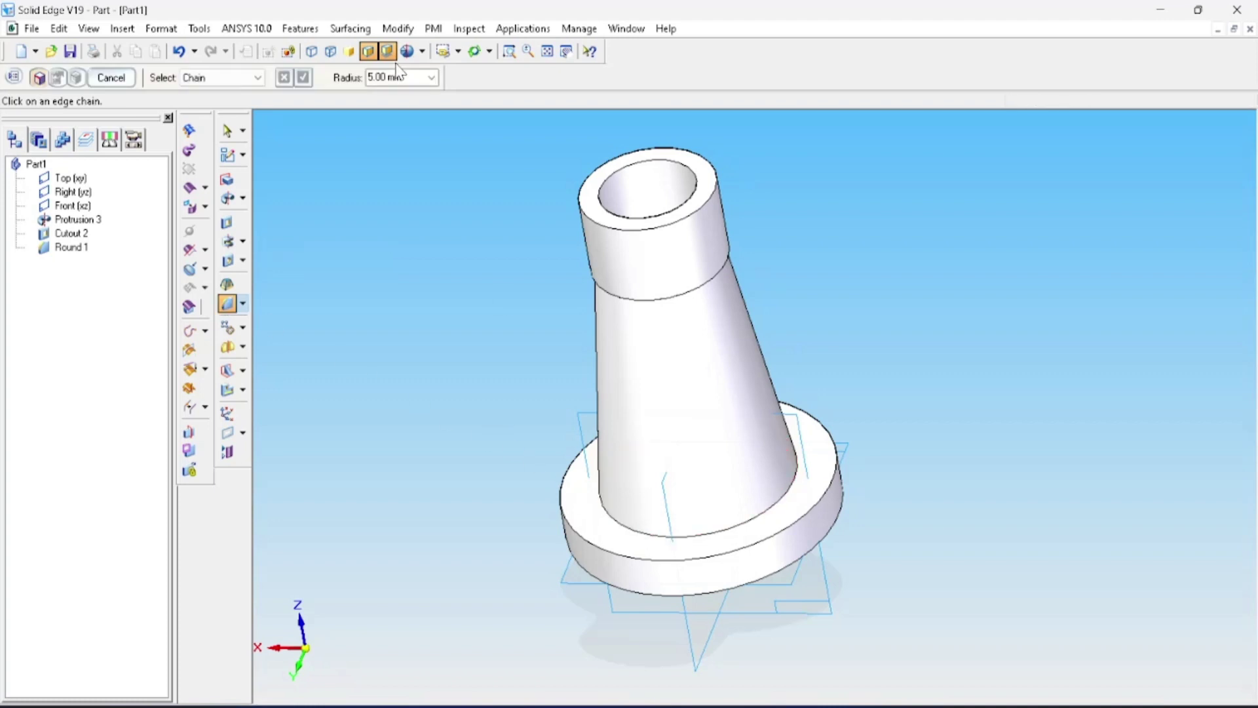
pyautogui.click(386, 77)
pyautogui.write('8')
pyautogui.press('Return')
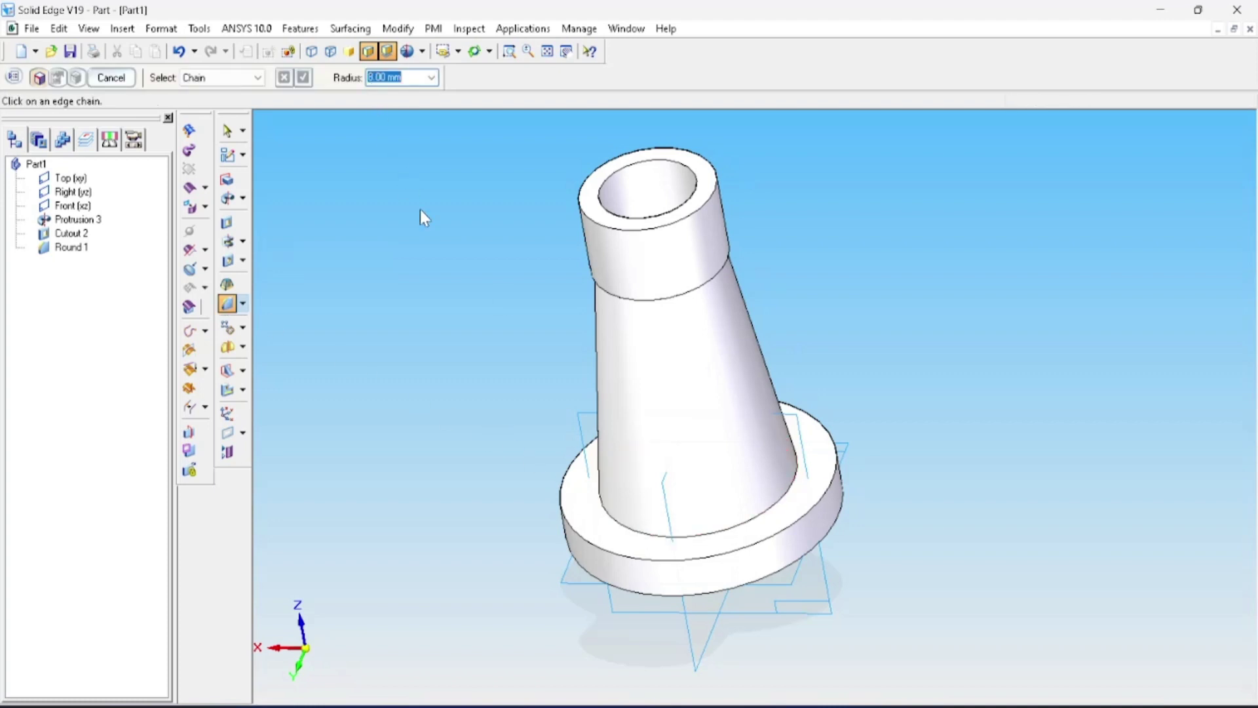
pyautogui.click(623, 529)
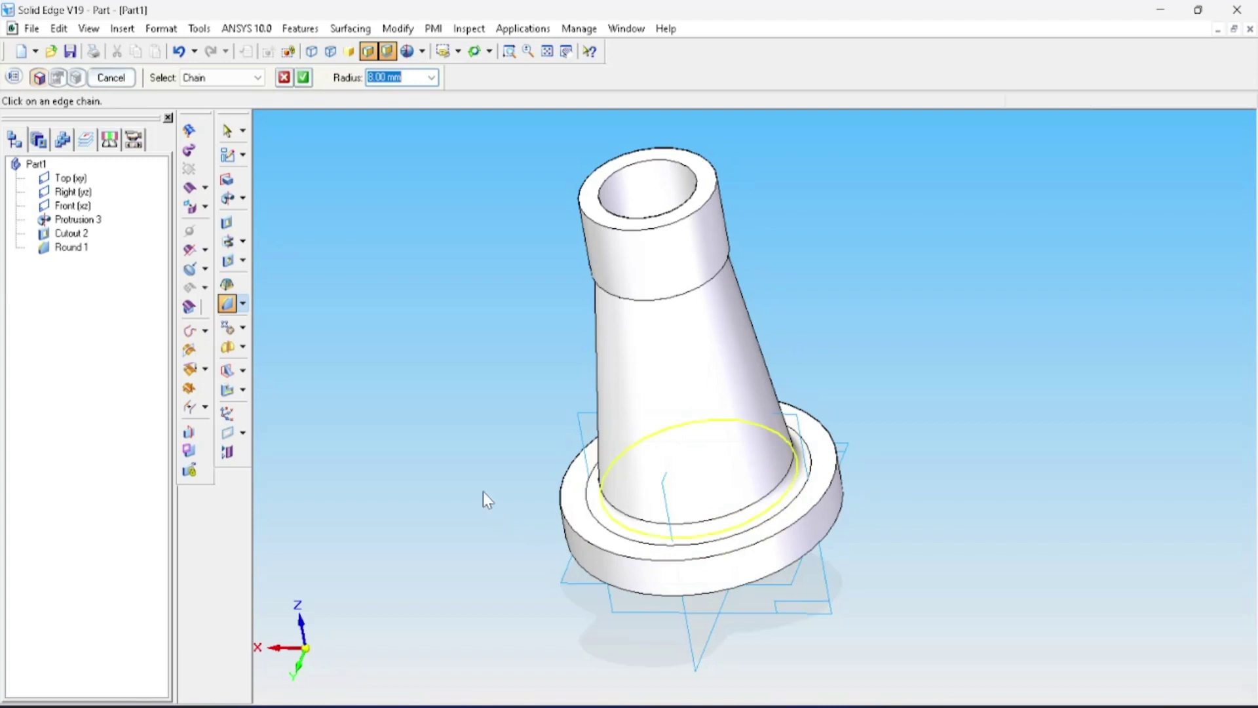
pyautogui.click(304, 77)
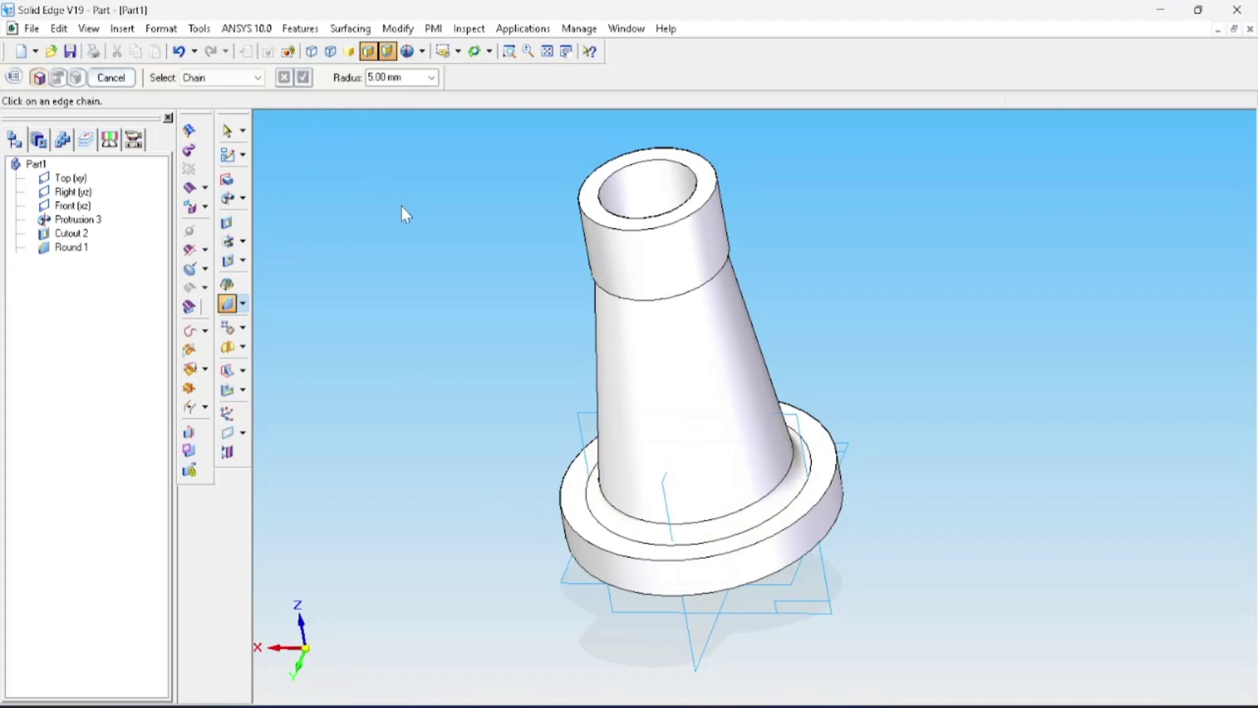
# Inspect the rounded body in the front, top, right and left views and return to the isometric view
pyautogui.moveTo(421, 301); pyautogui.dragTo(634, 205, button='middle')
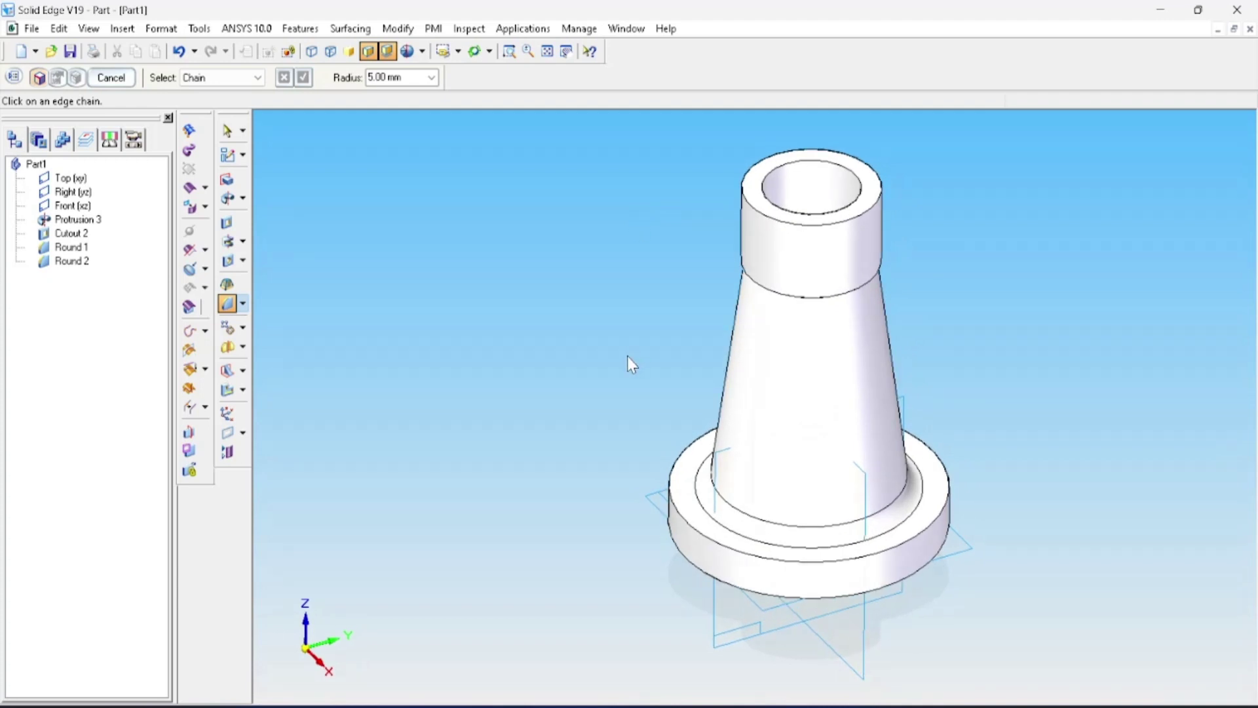
pyautogui.moveTo(668, 396)
pyautogui.keyDown('ctrl'); pyautogui.mouseDown(button='middle')
pyautogui.moveTo(642, 345)
pyautogui.moveTo(651, 370)
pyautogui.moveTo(652, 358)
pyautogui.mouseUp(button='middle'); pyautogui.keyUp('ctrl')
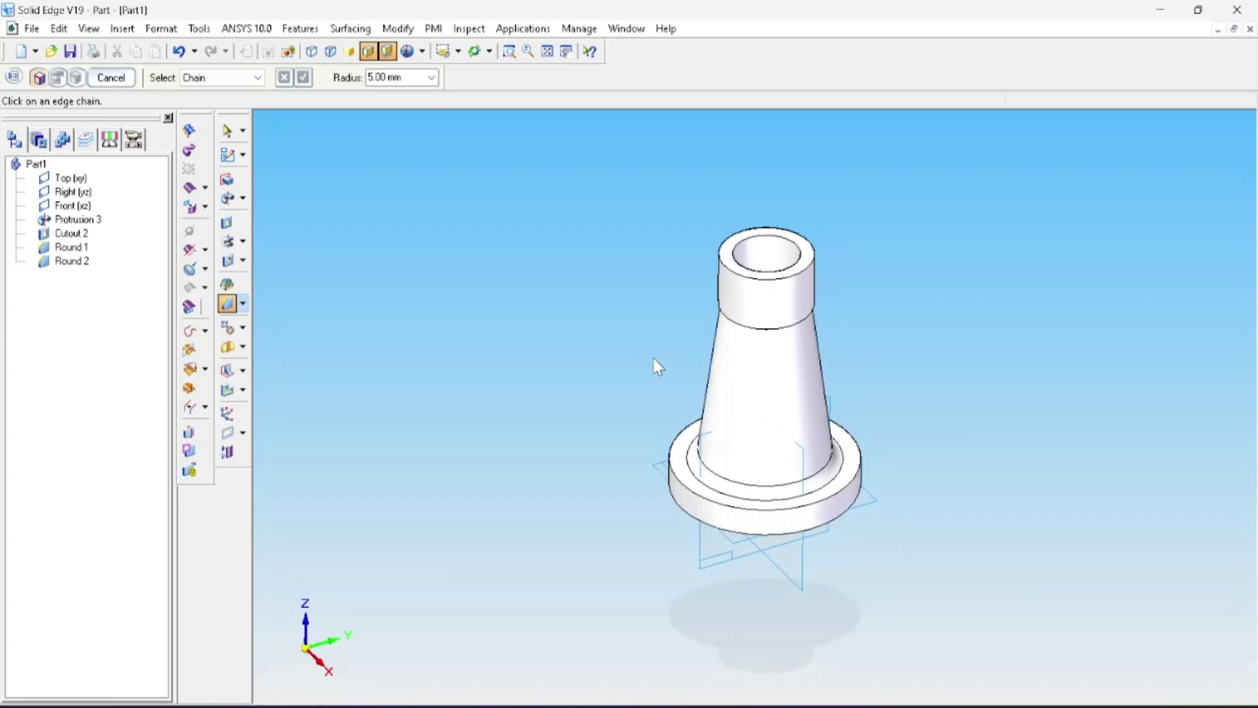
pyautogui.hotkey('ctrl', 'f')
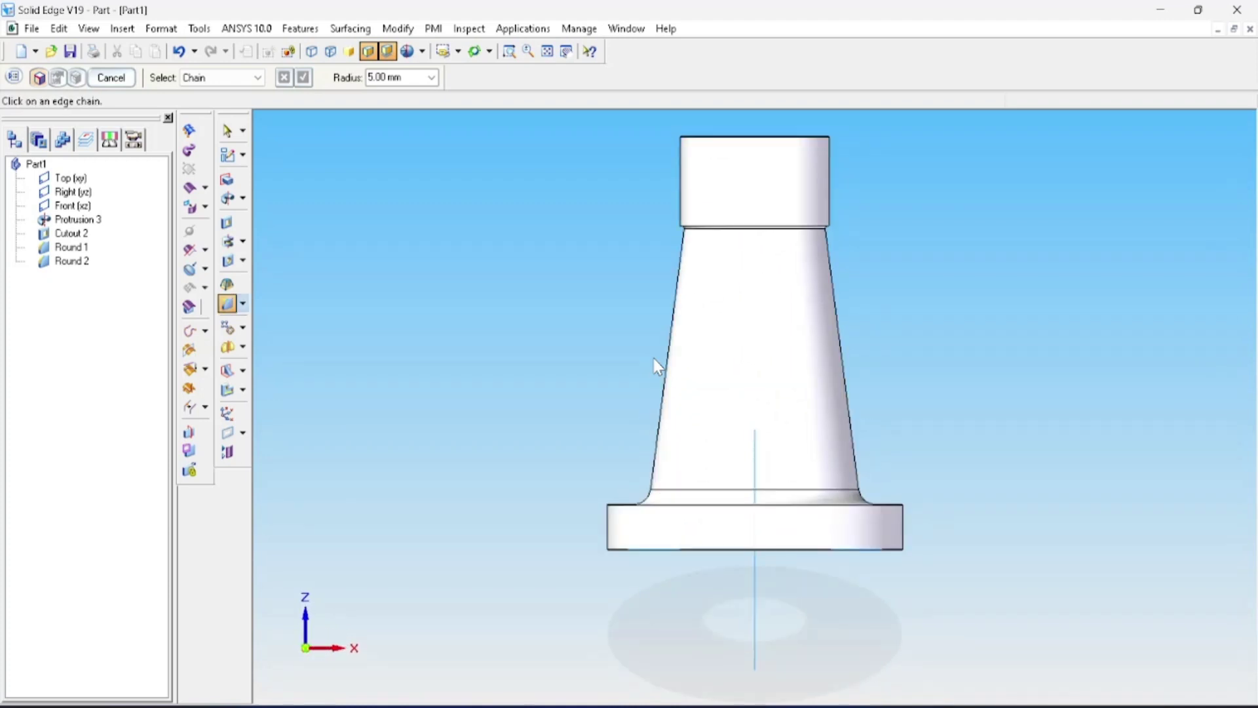
pyautogui.hotkey('ctrl', 't')
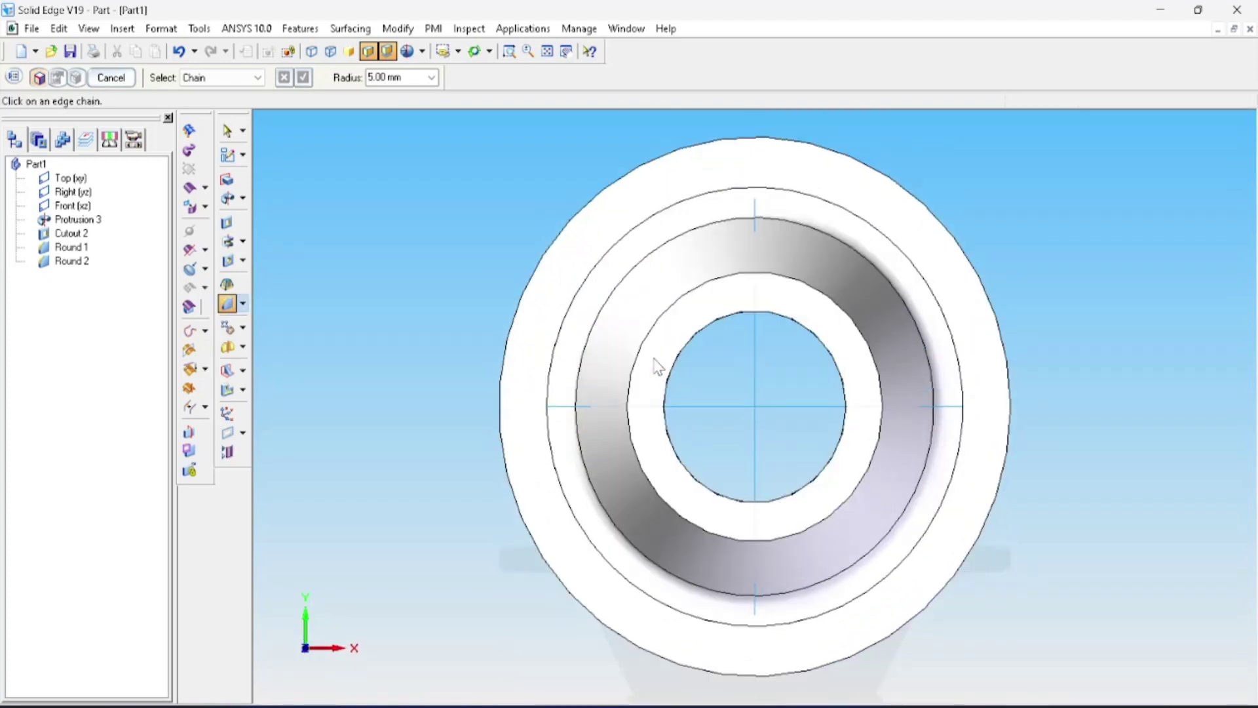
pyautogui.hotkey('ctrl', 'r')
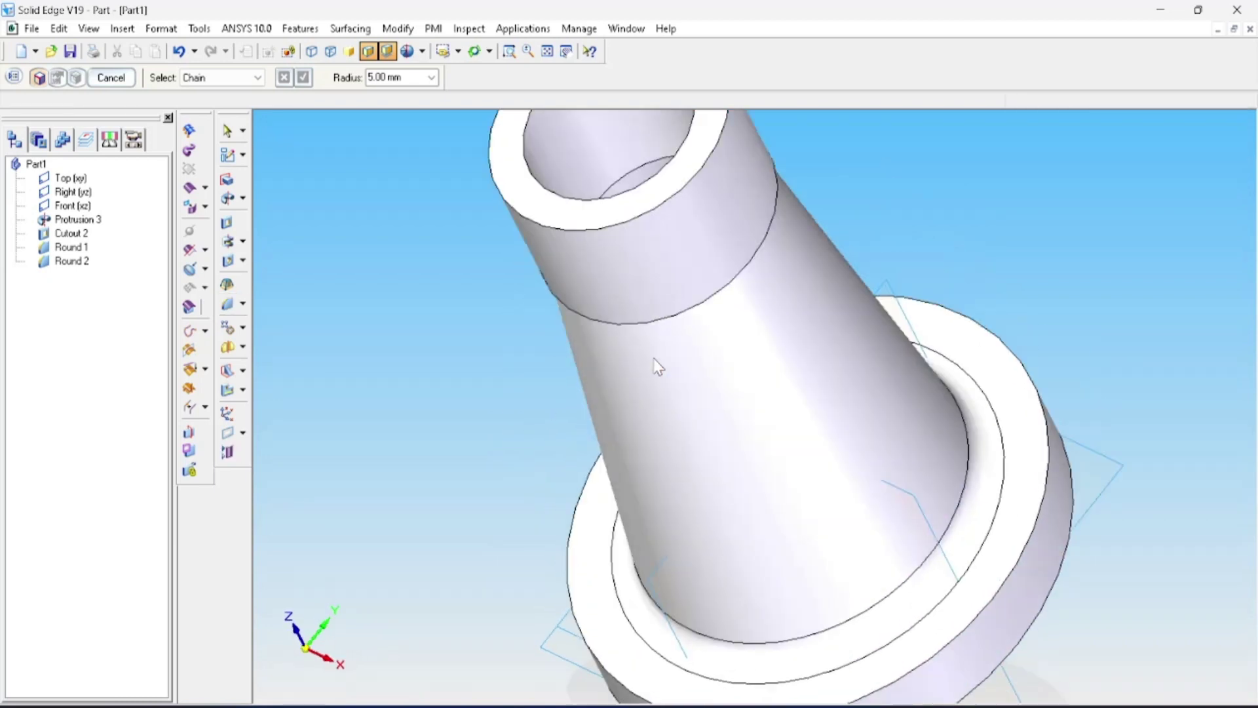
pyautogui.hotkey('ctrl', 'l')
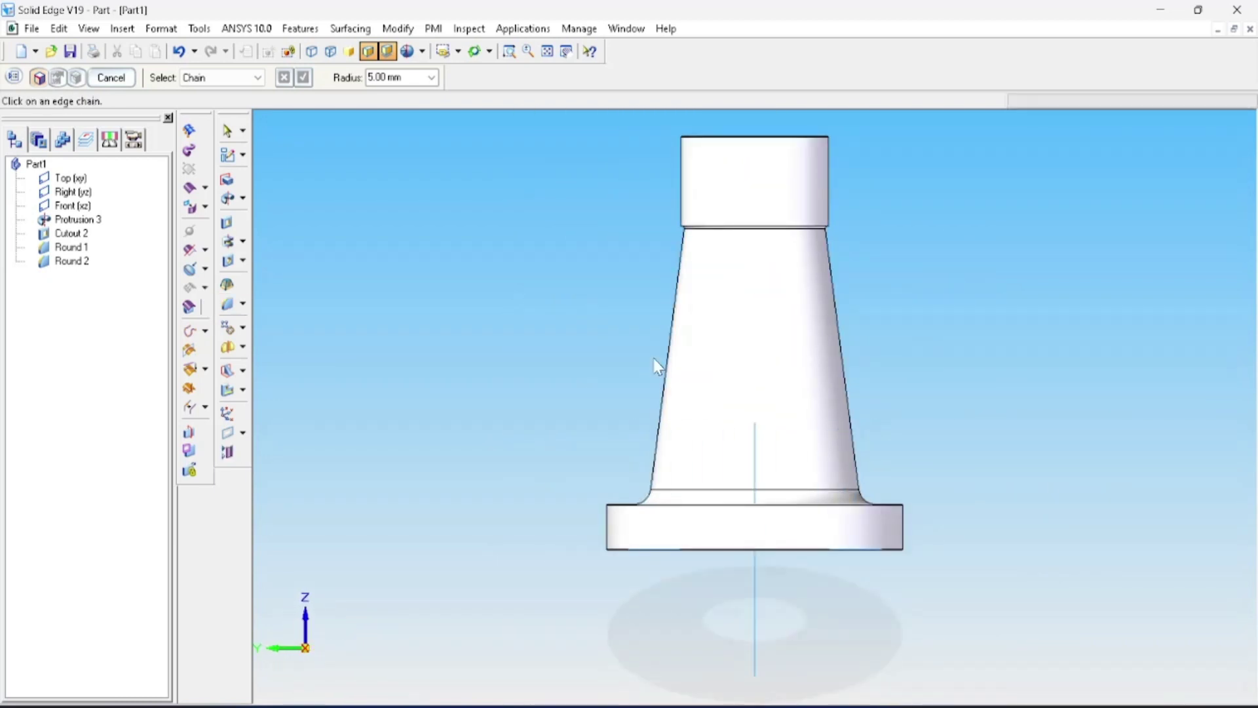
pyautogui.hotkey('ctrl', 'i')
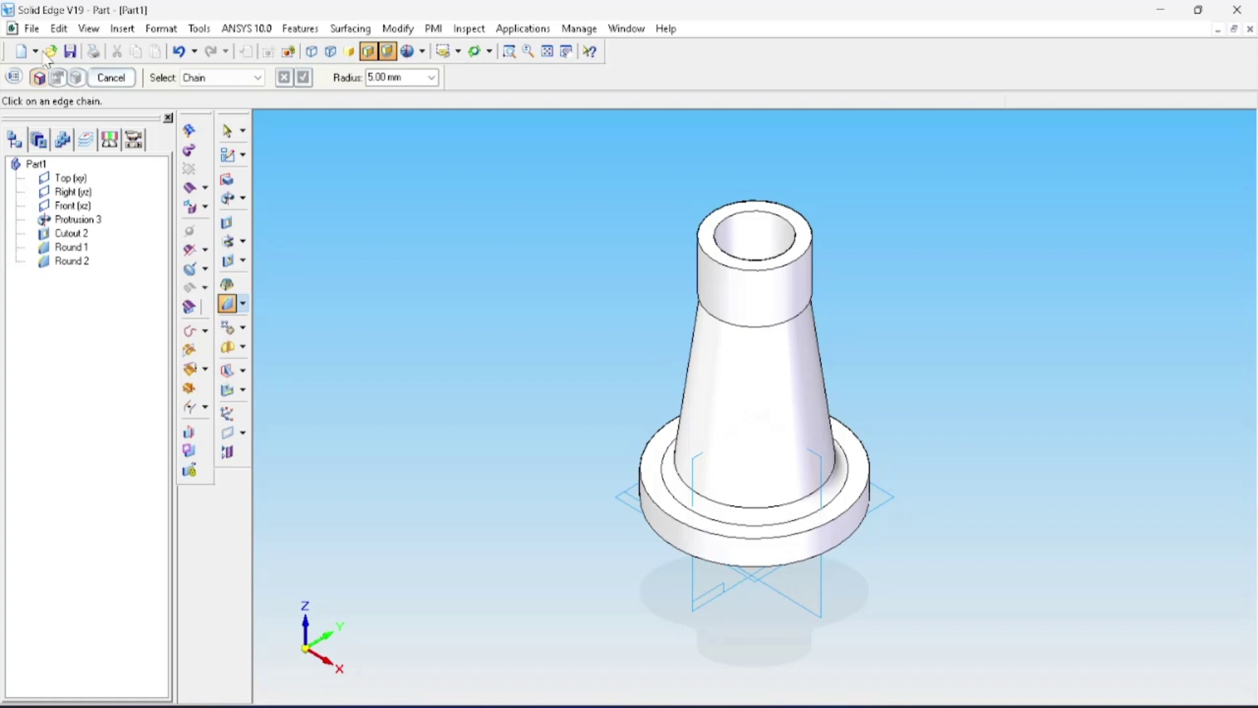
# Look up the part name in the drawing's item list, enter "body" as the title in the file's summary properties and accept them
pyautogui.click(77, 55)
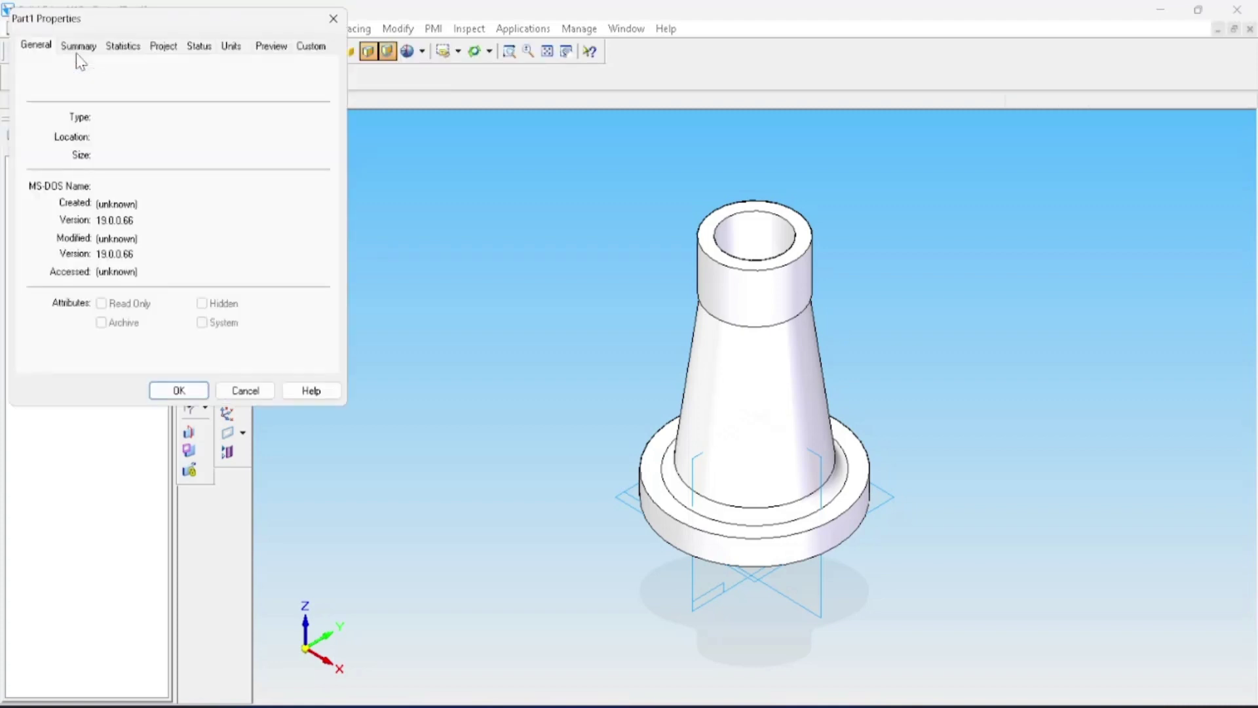
pyautogui.click(90, 46)
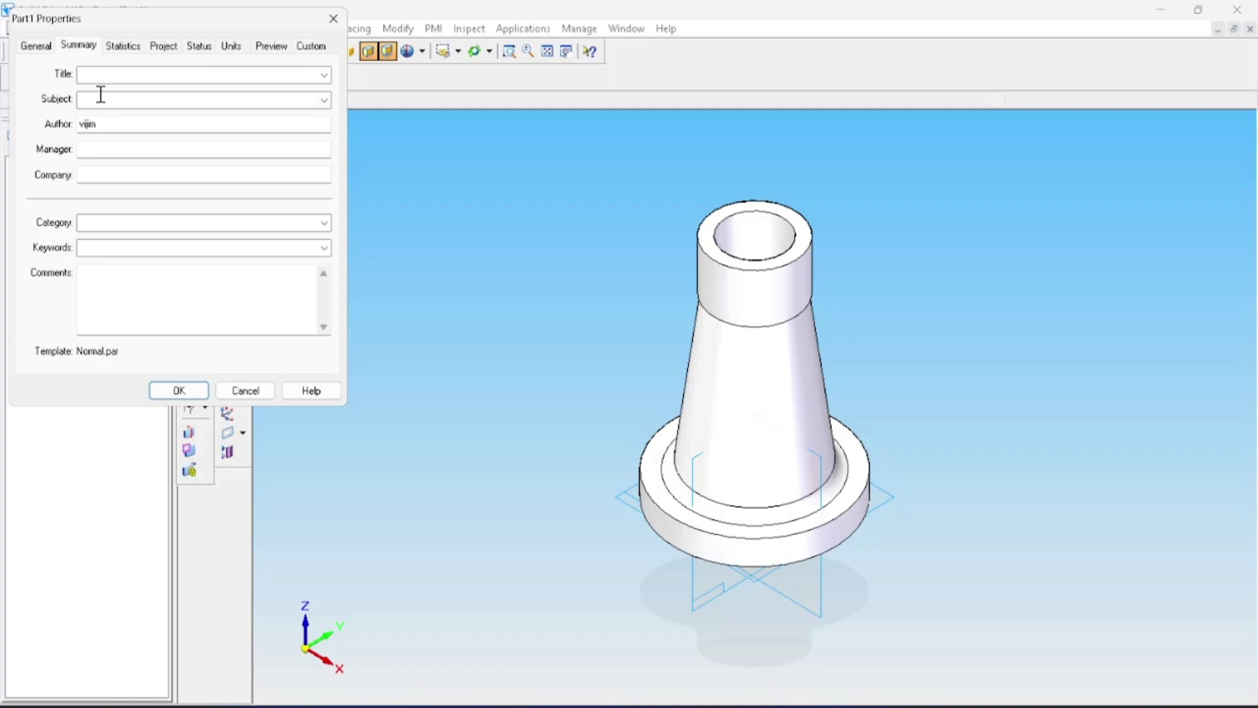
pyautogui.hotkey('alt', 'Tab')
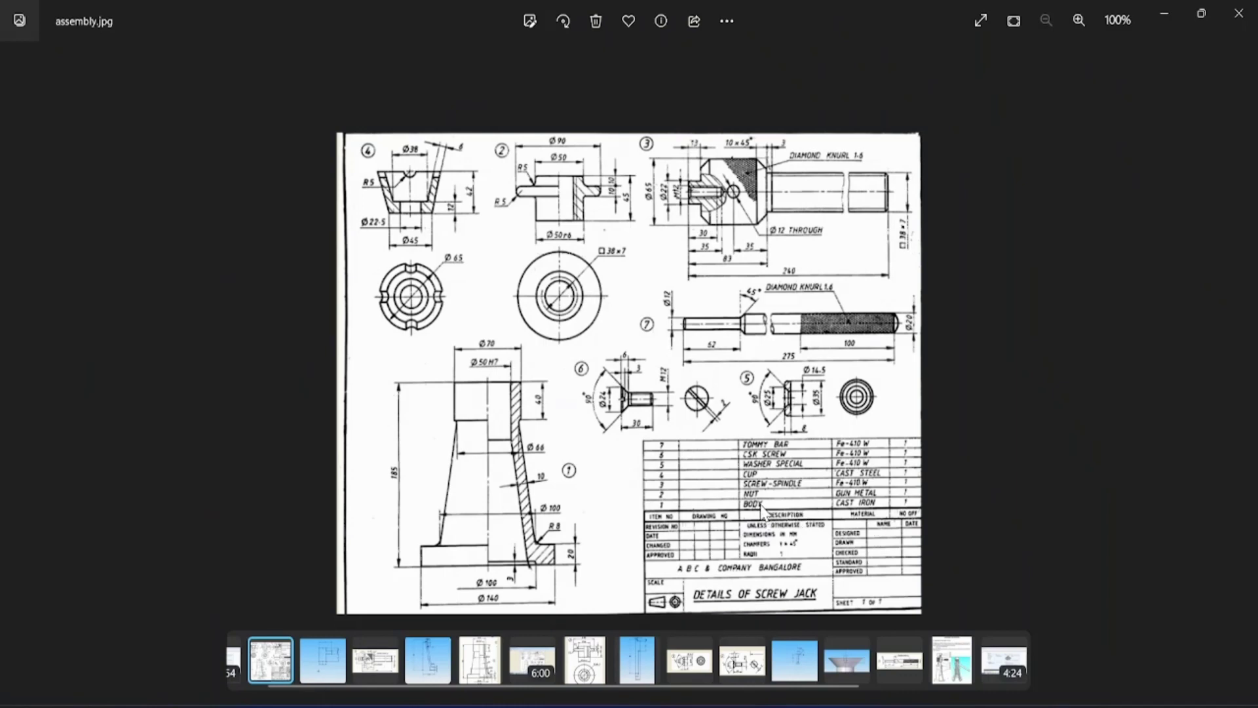
pyautogui.hotkey('alt', 'Tab')
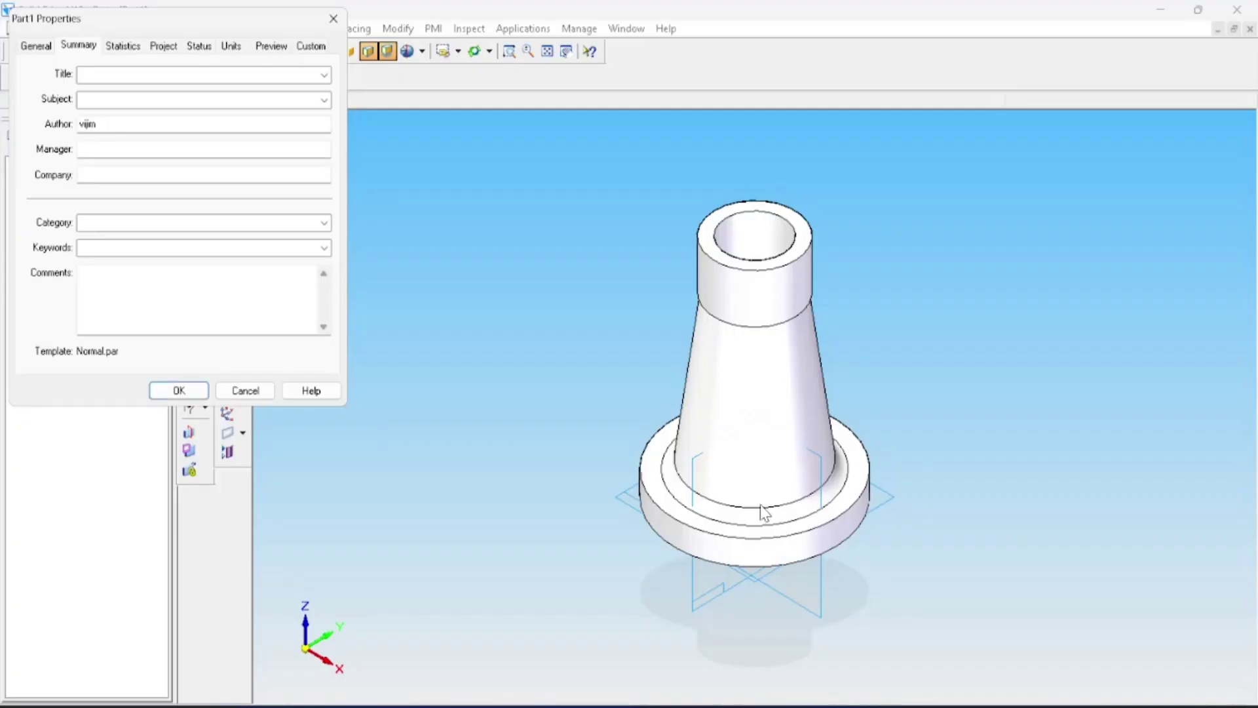
pyautogui.click(181, 75)
pyautogui.write('body')
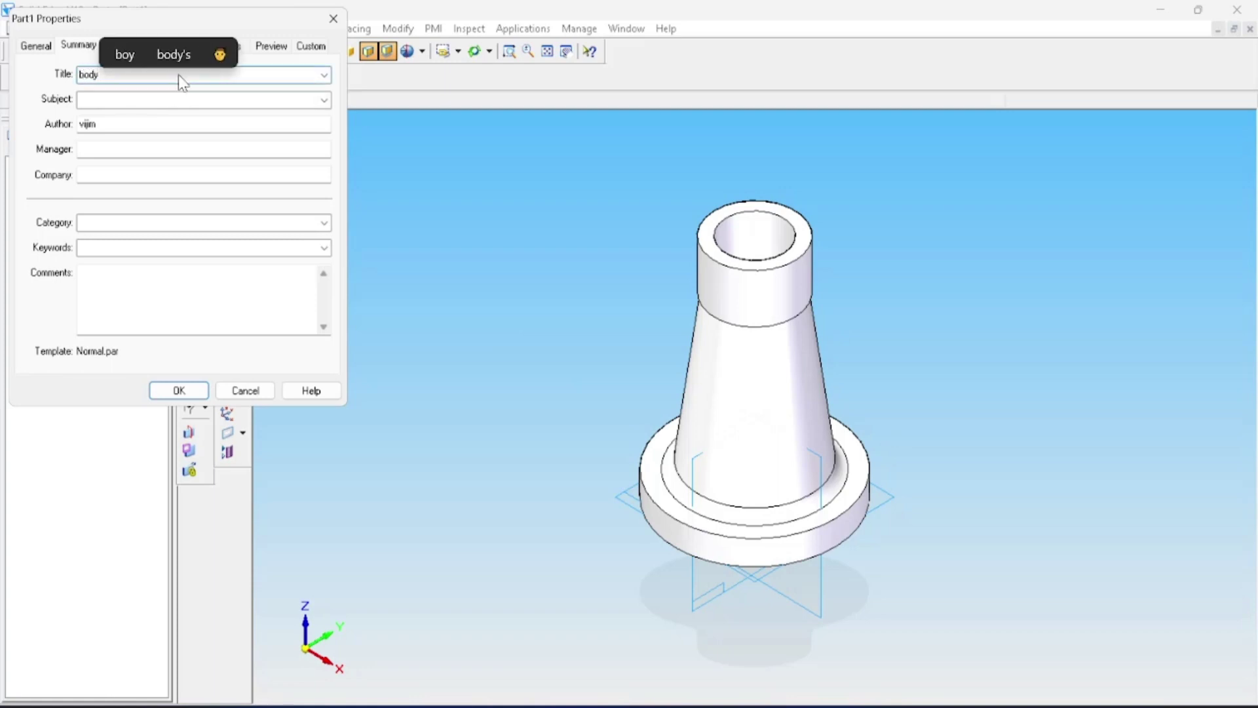
pyautogui.click(178, 390)
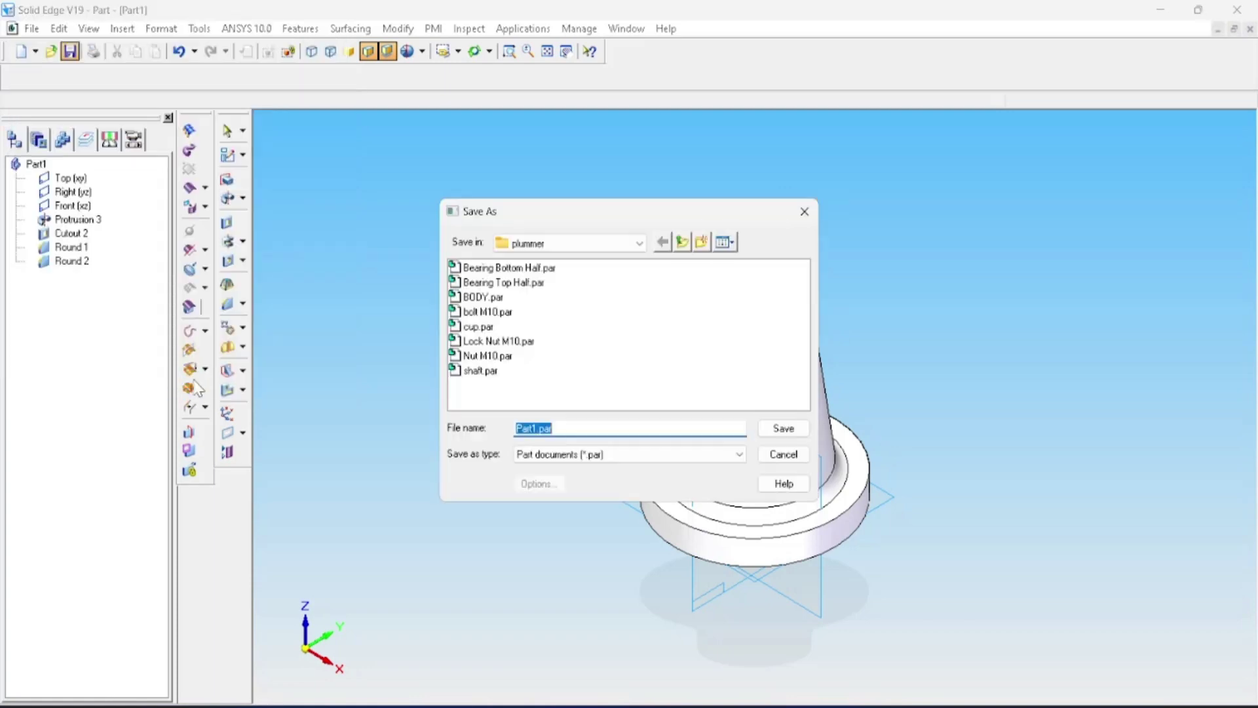
pyautogui.click(680, 243)
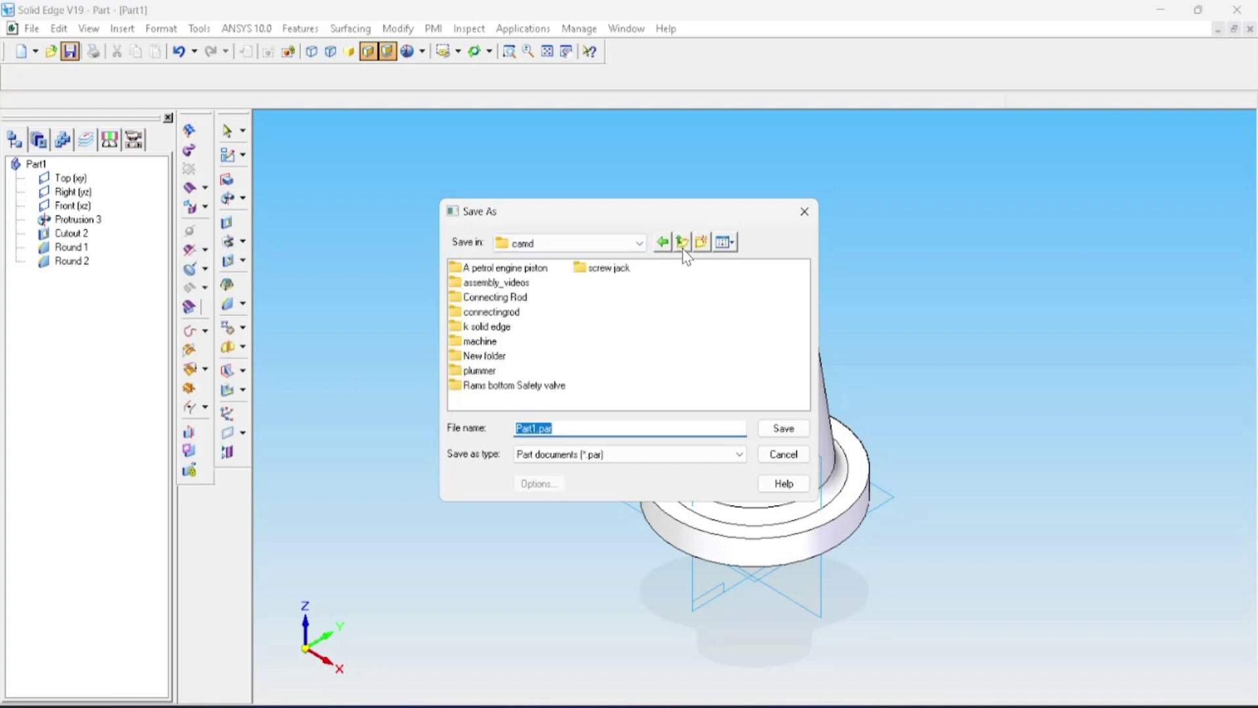
pyautogui.click(621, 270)
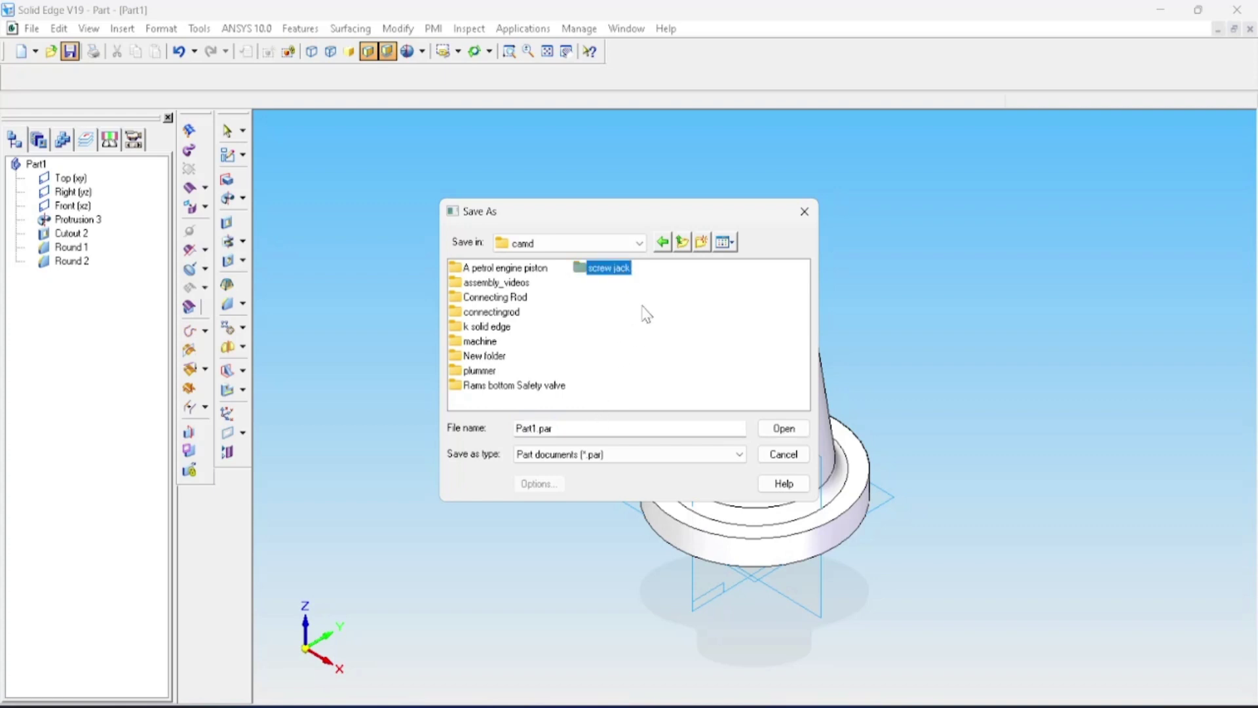
pyautogui.doubleClick(618, 270)
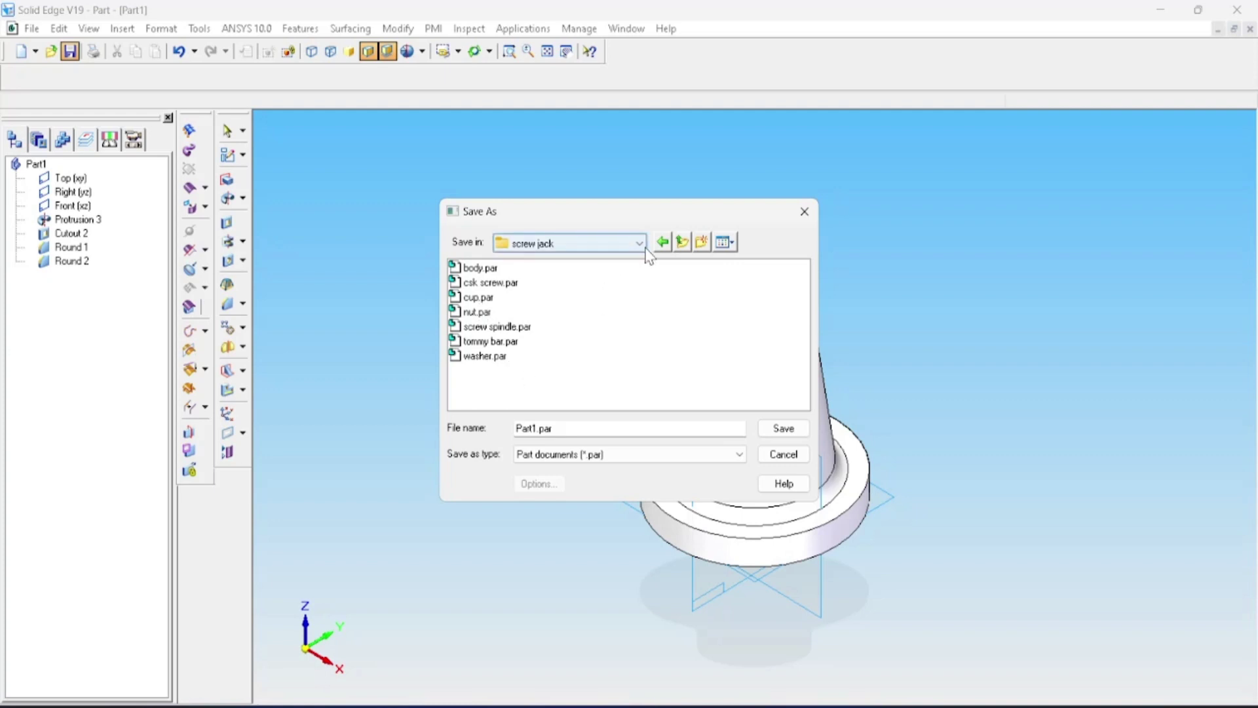
pyautogui.click(662, 246)
pyautogui.click(619, 271)
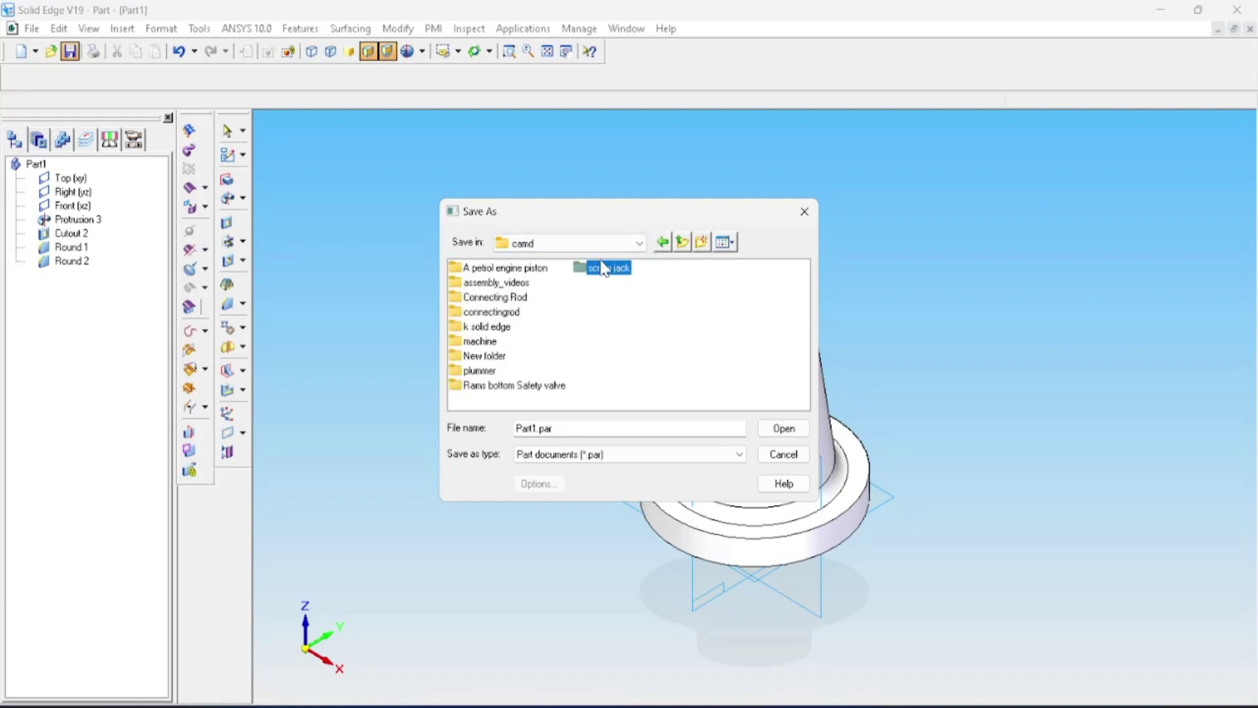
# Change the save location to the Desktop and create a new folder named "screwjack" there
pyautogui.click(637, 246)
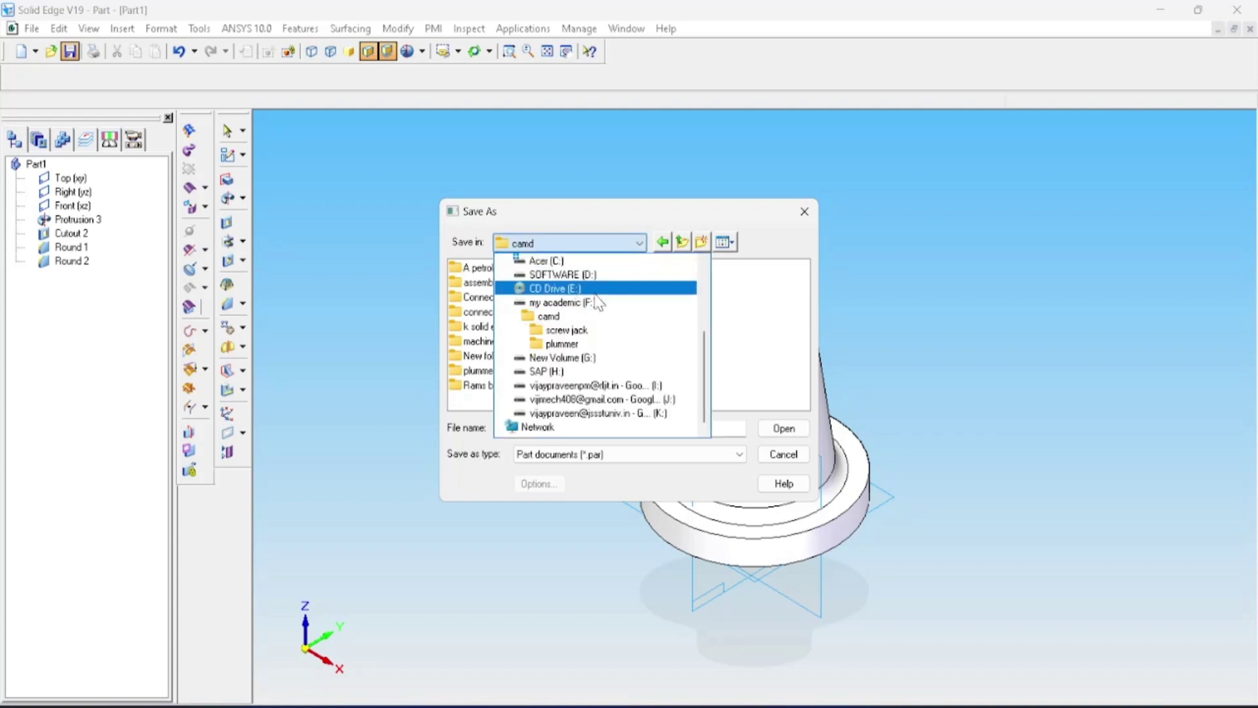
pyautogui.scroll(3, 590, 285)
pyautogui.click(567, 261)
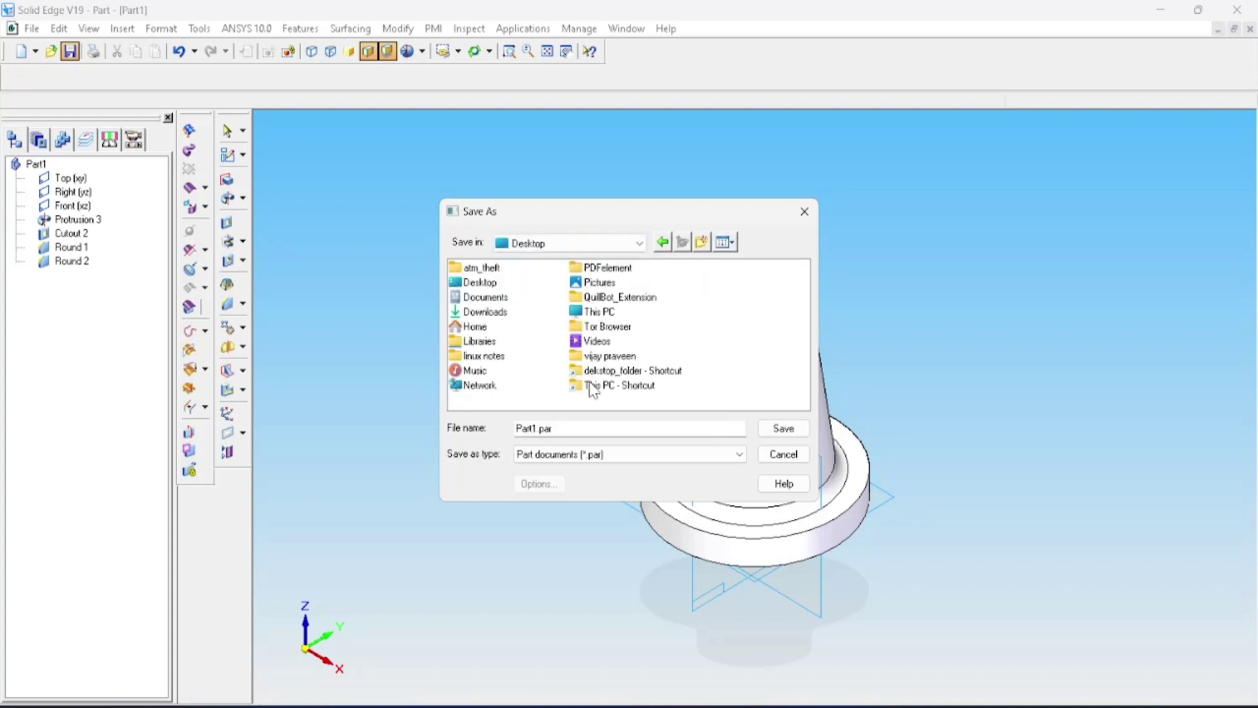
pyautogui.click(554, 429)
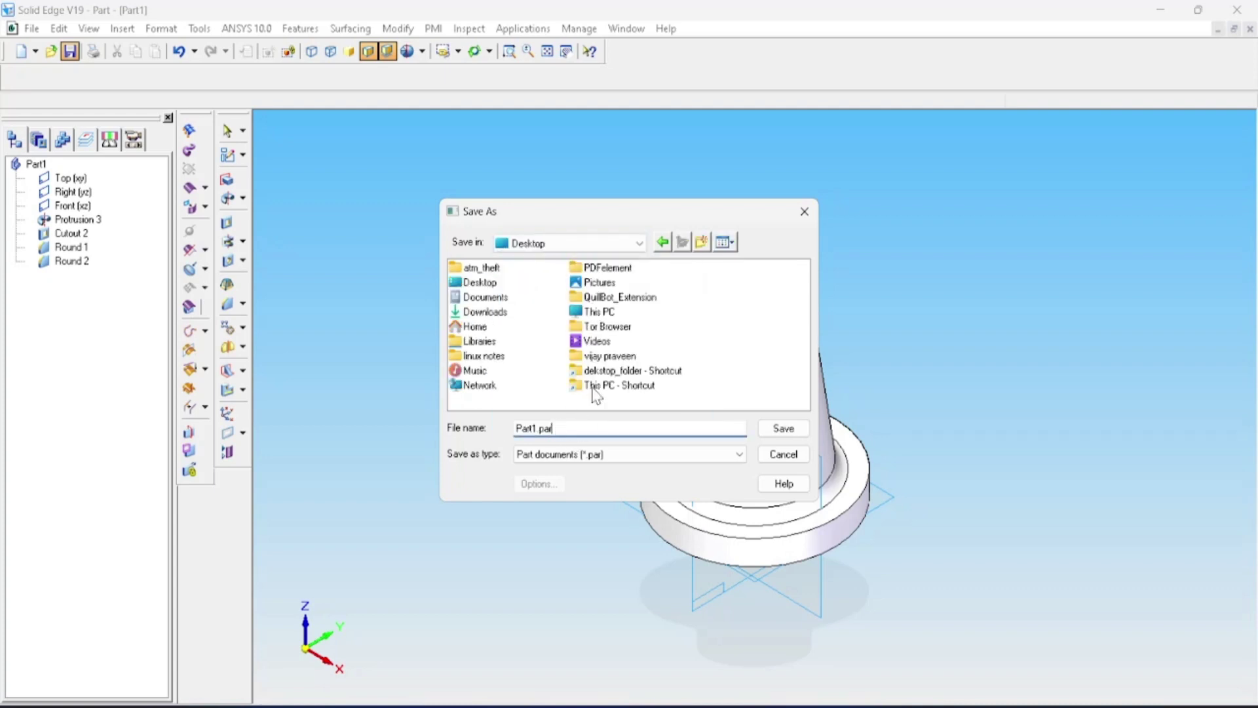
pyautogui.click(701, 242)
pyautogui.write('scr')
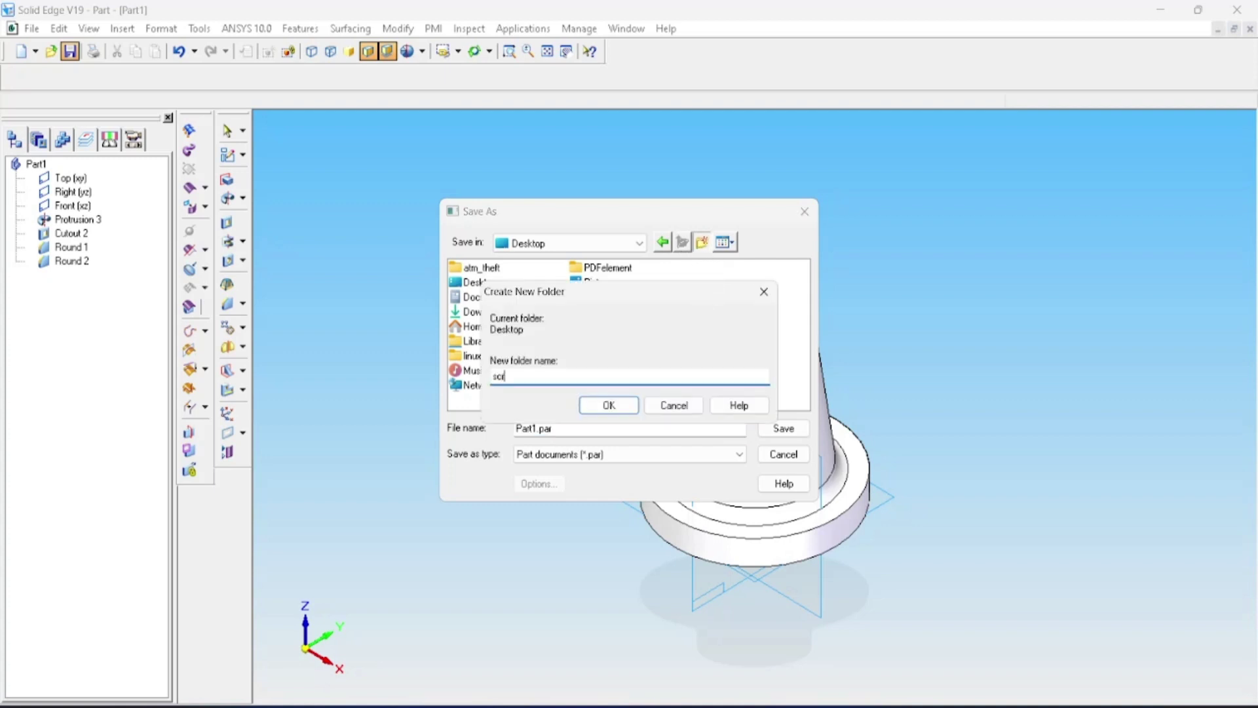
pyautogui.write('ewjack')
pyautogui.press('Return')
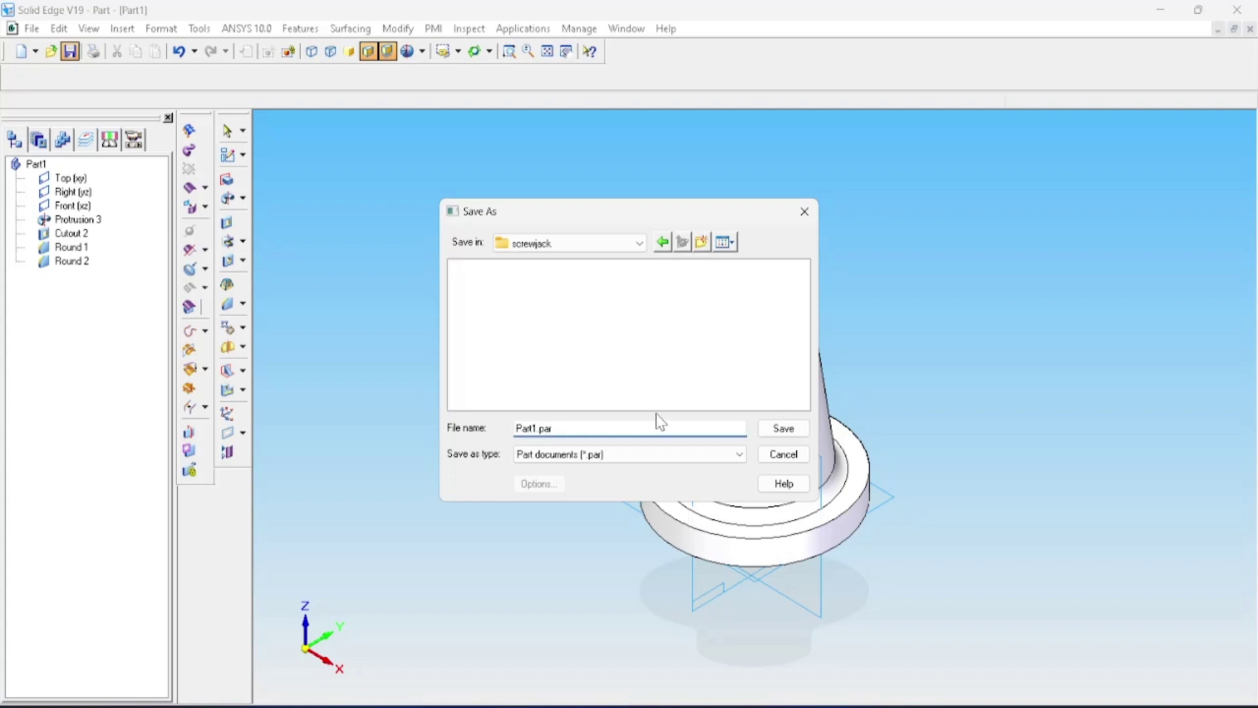
# Name the part file "body" and save it as a part document in the screwjack folder
pyautogui.doubleClick(592, 430)
pyautogui.write('body')
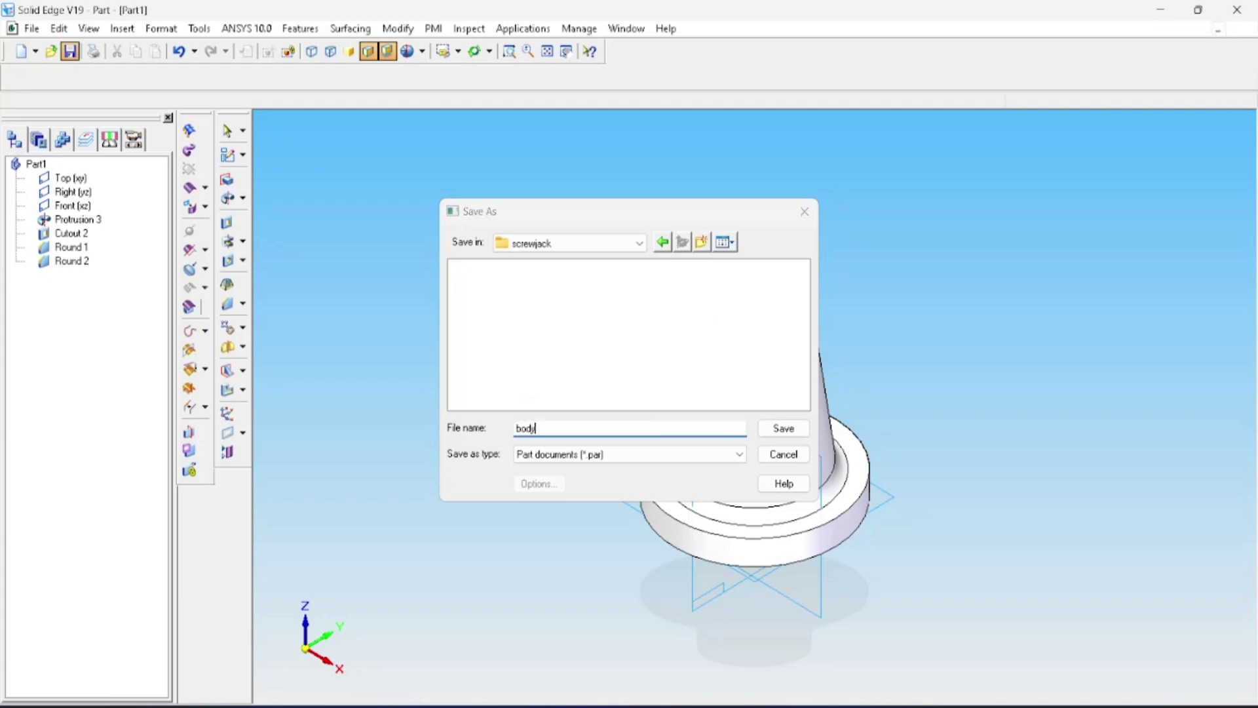
pyautogui.press('Return')
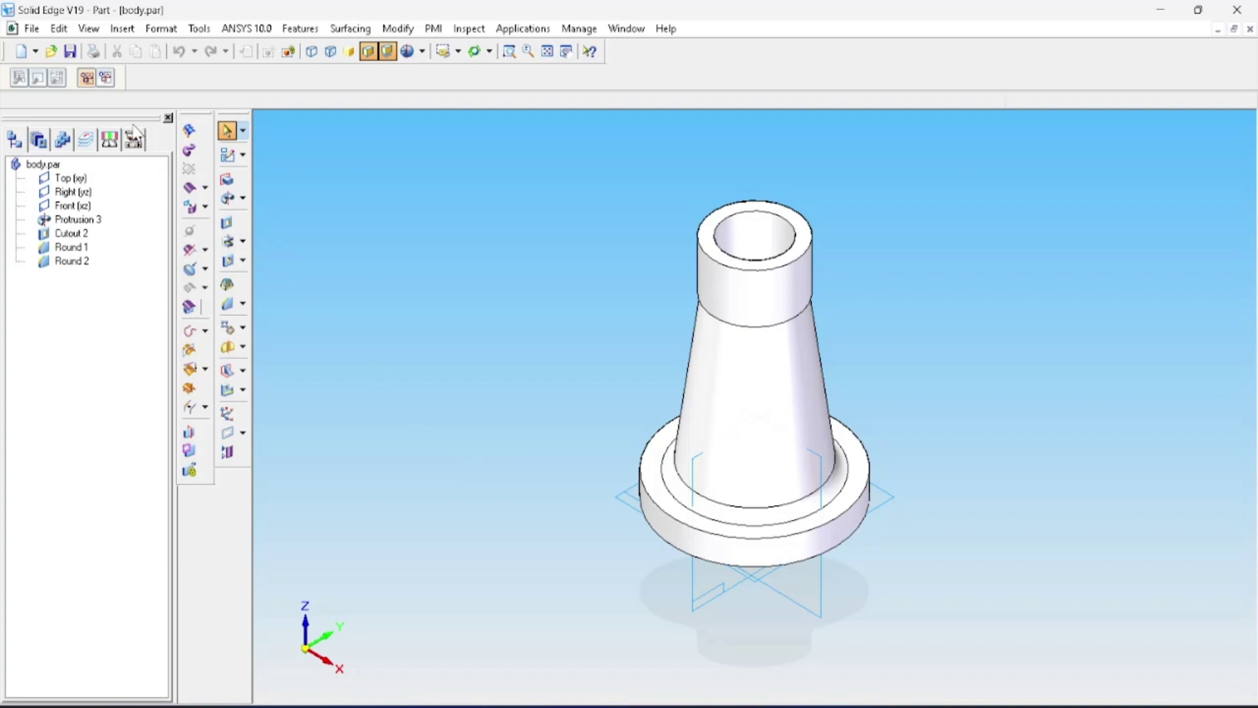
pyautogui.click(70, 52)
pyautogui.click(230, 129)
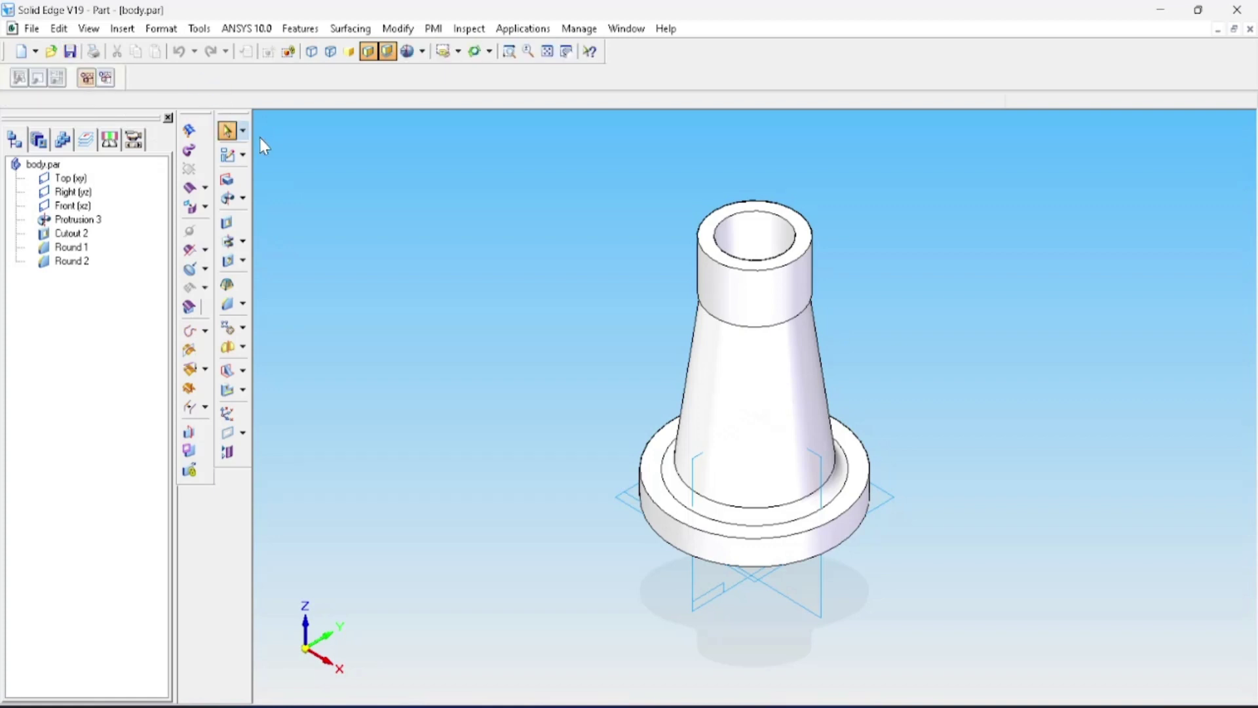